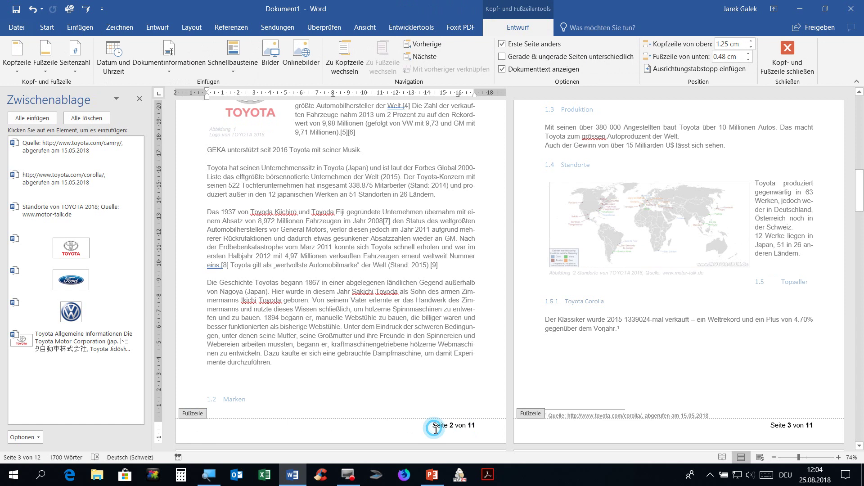
Reduce the page-number footer text to font size 10 and return to the document body.
click(47, 28)
click(208, 49)
click(208, 49)
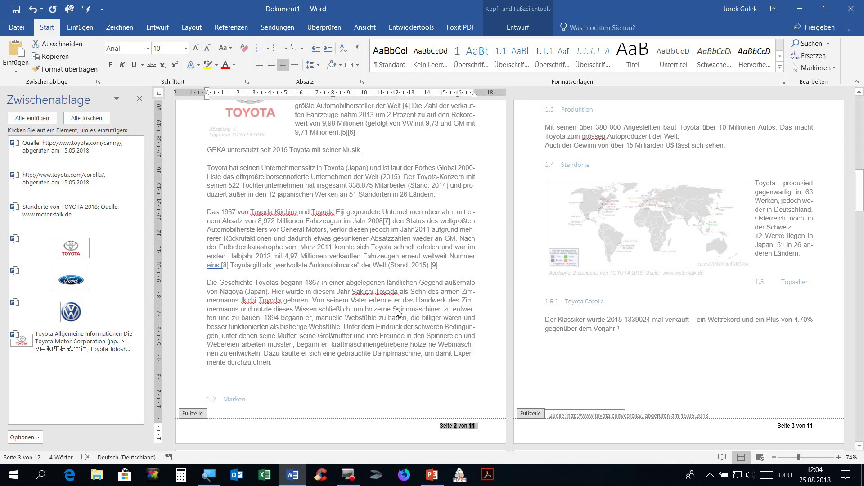
double_click(419, 324)
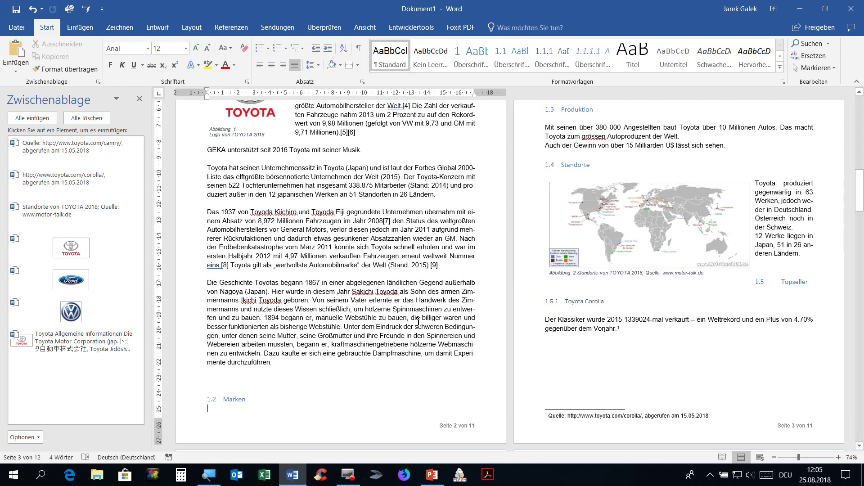
Insert a page break before the heading "2 Ford" so the chapter starts on a new page.
scroll(380, 270, down, 5)
scroll(380, 270, down, 10)
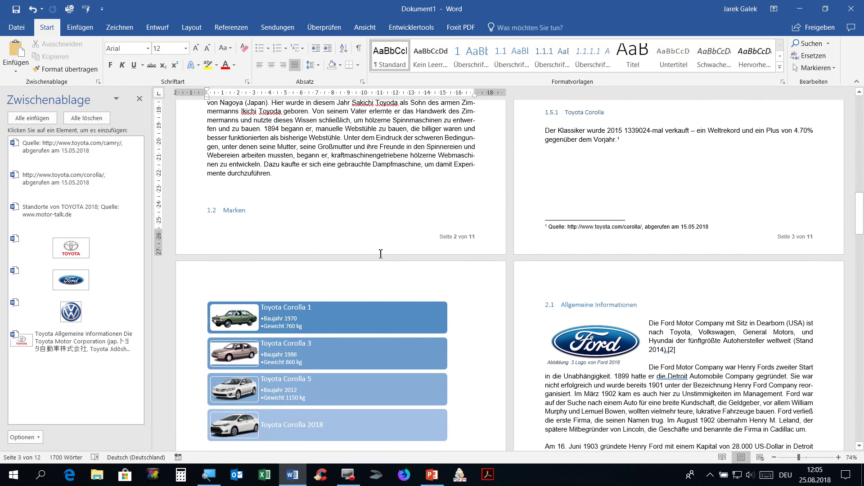
scroll(428, 264, down, 3)
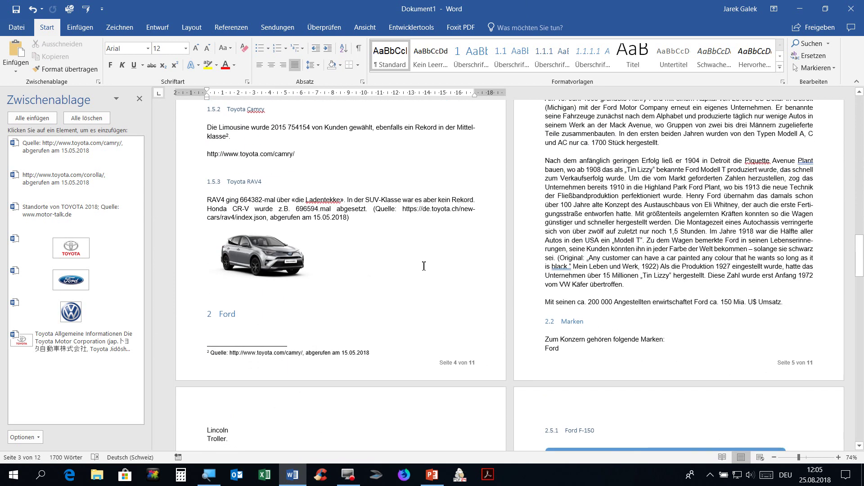
click(222, 312)
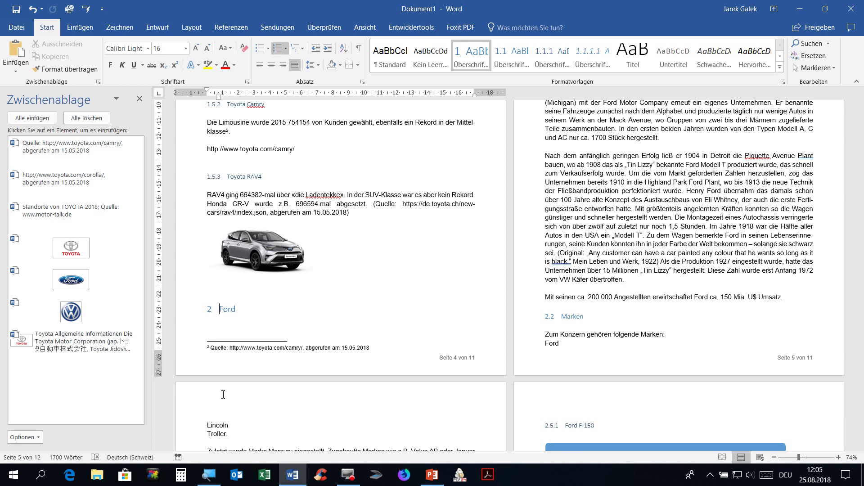
key(ctrl+Return)
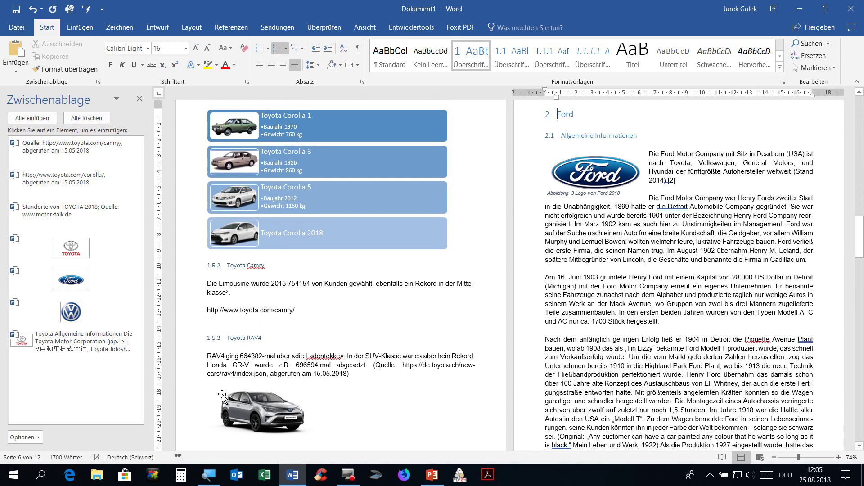
Try a plain page break before the heading "3 Volkswagen AG" and undo it.
scroll(559, 185, down, 10)
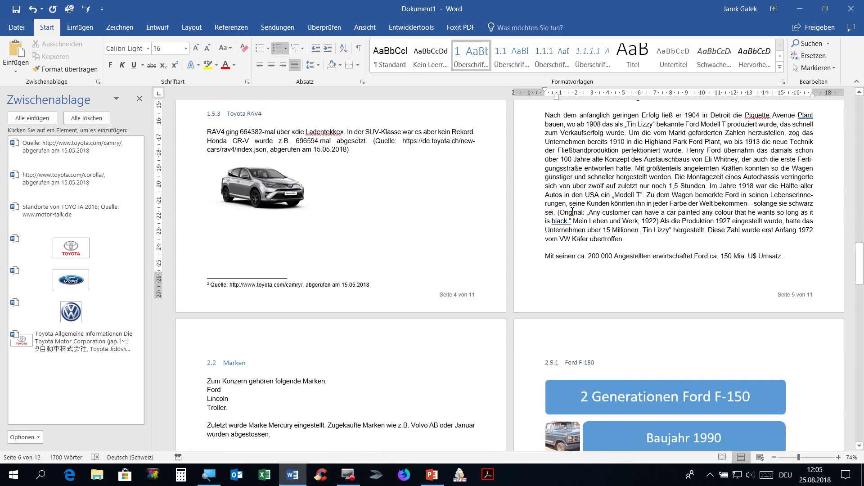
scroll(573, 223, down, 10)
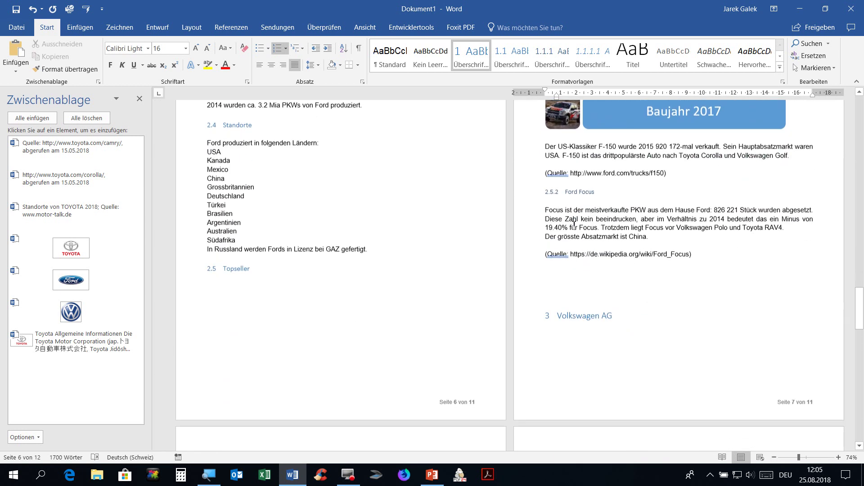
click(560, 240)
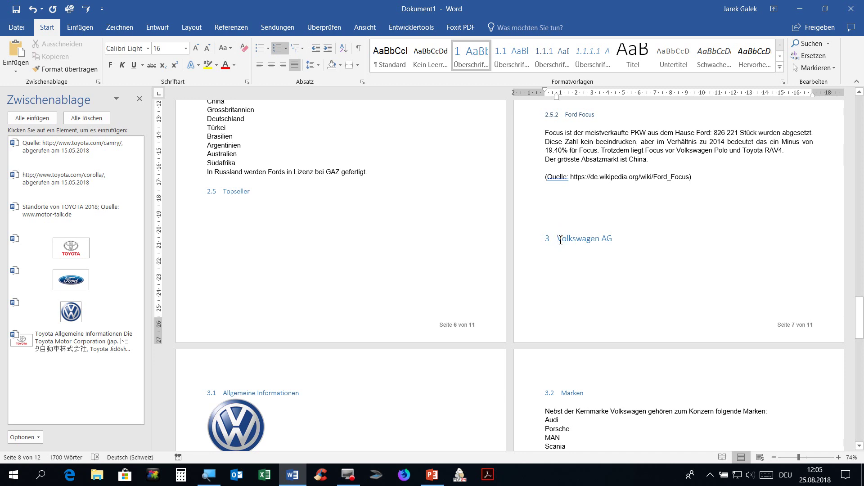
key(ctrl+Return)
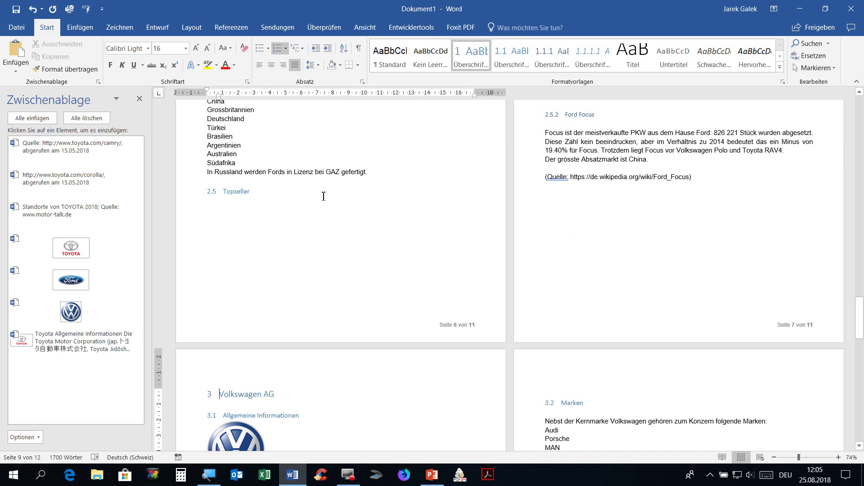
click(32, 9)
Insert a next-page section break (Nächste Seite) before the heading "3 Volkswagen AG" and check the following pages.
click(83, 30)
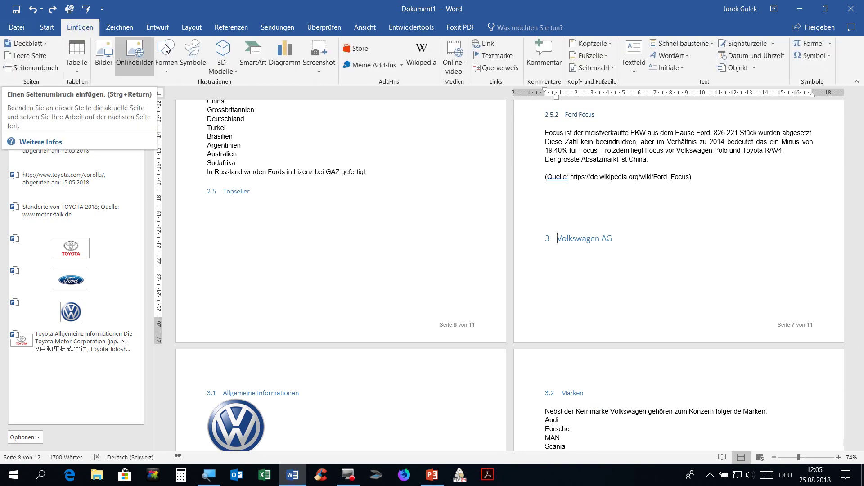
click(191, 27)
click(133, 48)
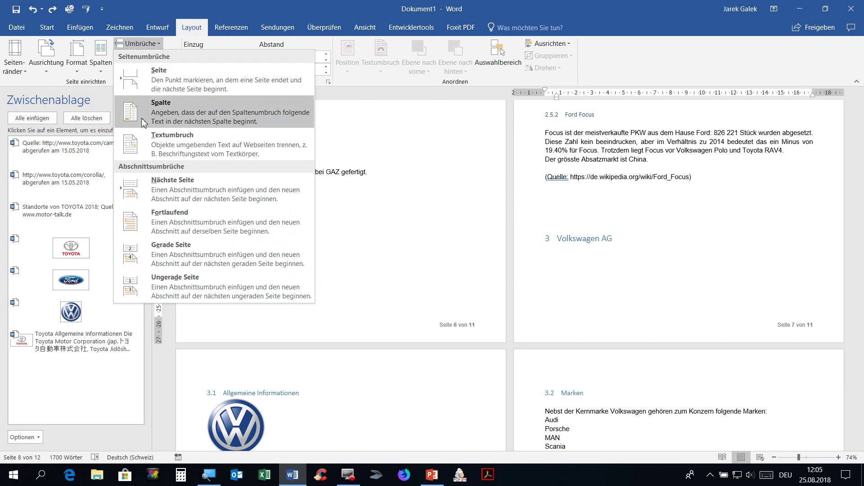
click(157, 181)
scroll(315, 256, down, 6)
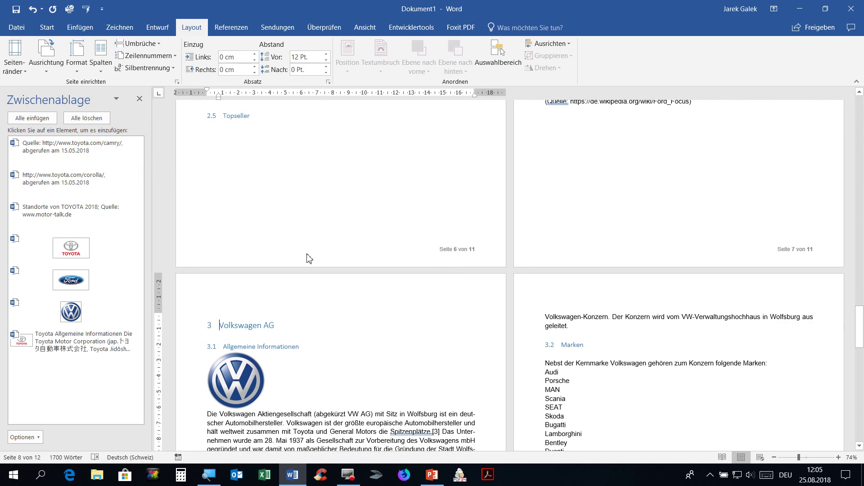
scroll(325, 266, down, 12)
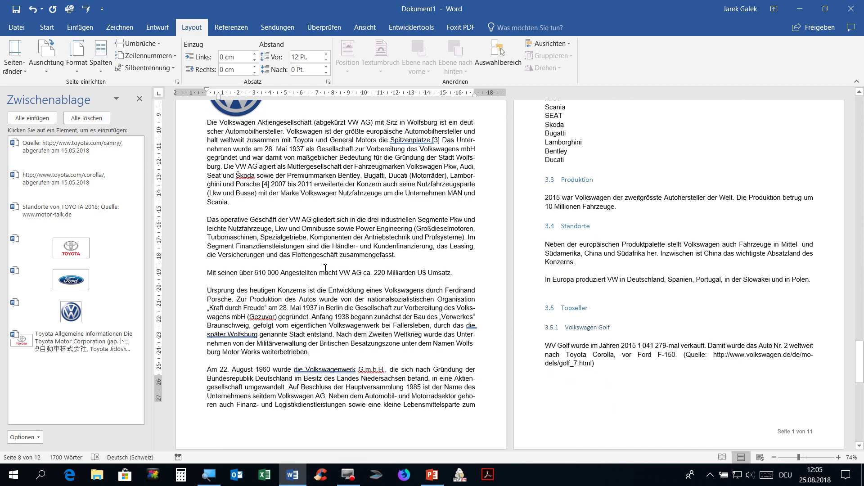
Go to the "Absatz 2015" pie chart, open a blank Excel workbook and narrow its window so it sits beside the chart.
scroll(325, 269, down, 10)
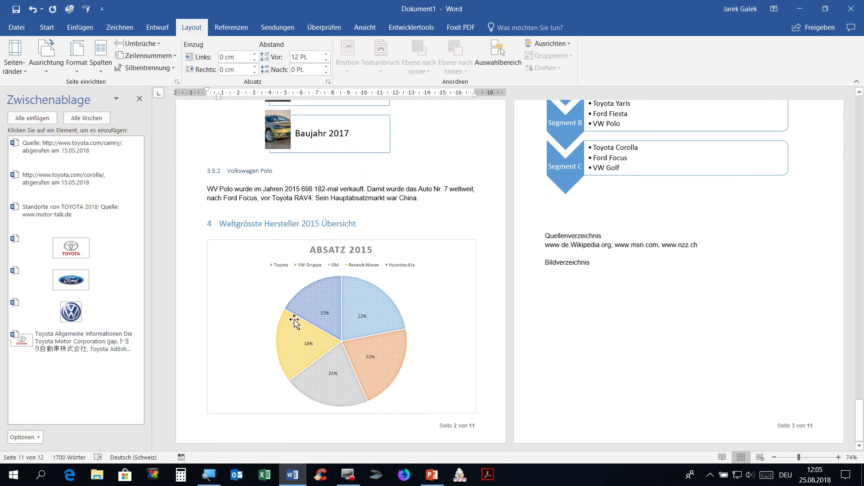
mouse_move(353, 369)
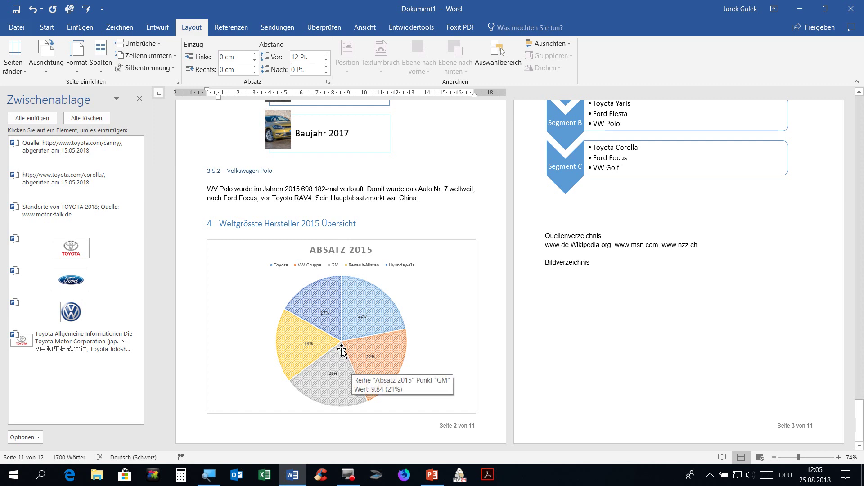
click(263, 478)
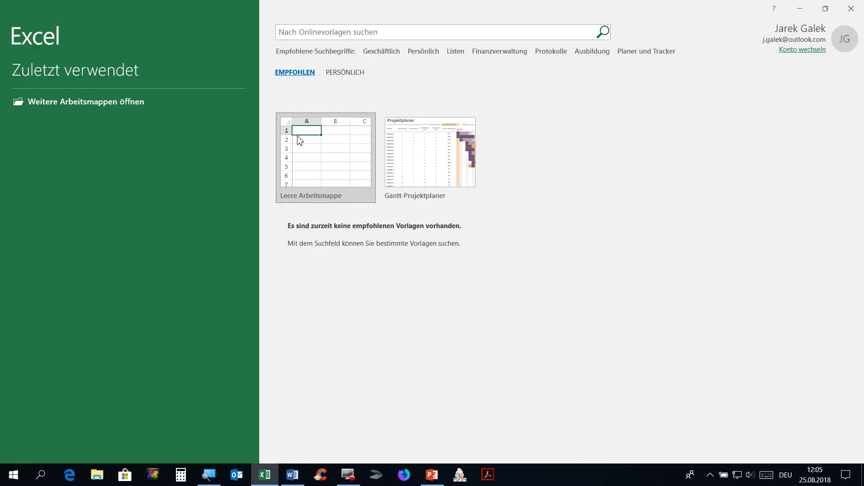
click(306, 148)
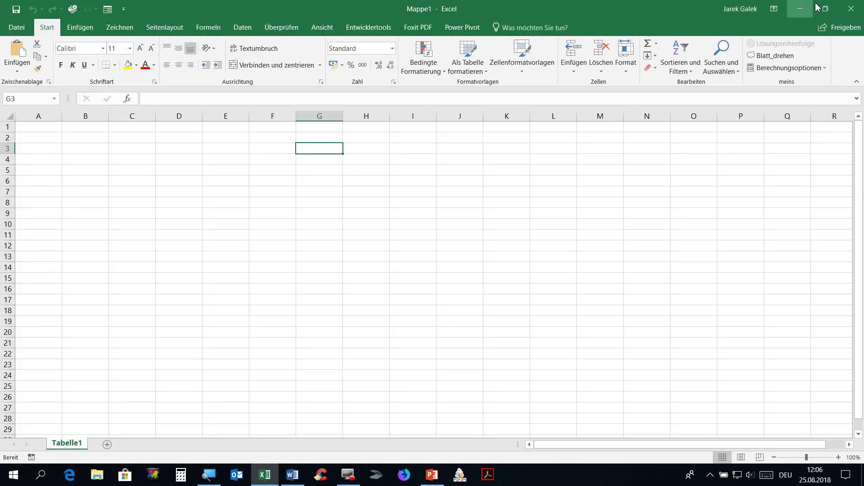
click(824, 9)
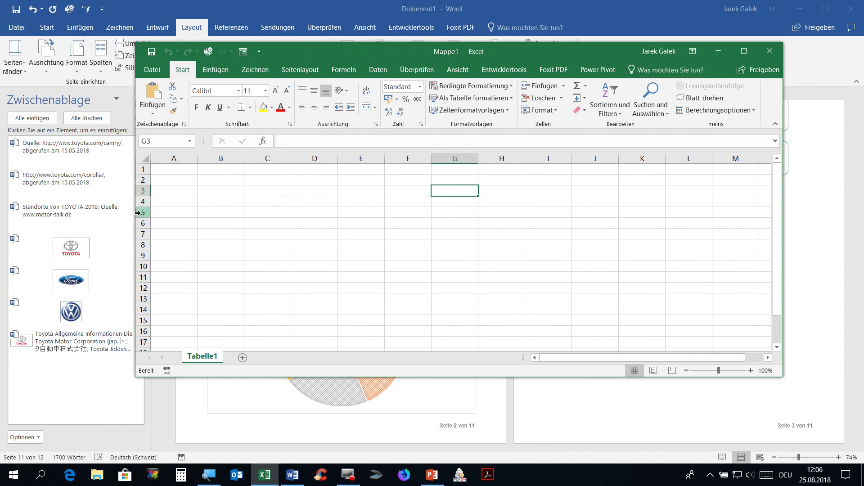
drag(135, 213, 469, 208)
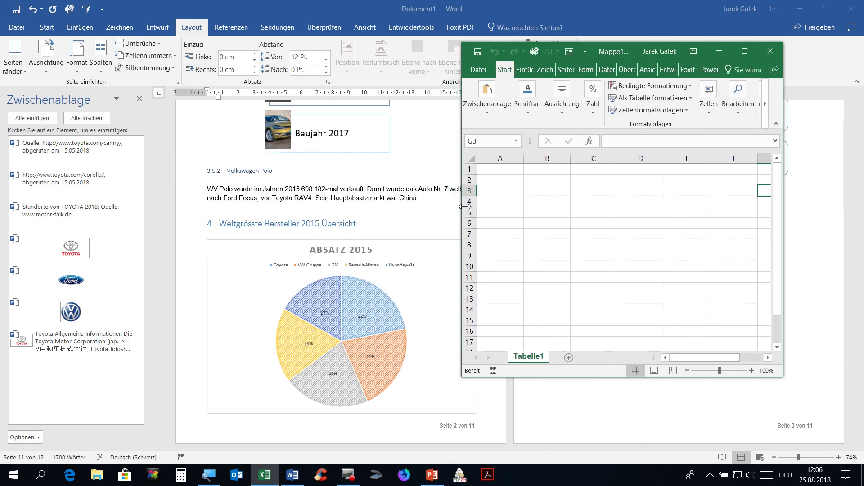
Enter the header Firma in A1 and the companies Toyota, VW Gruppe and GM in A2 to A4.
click(503, 171)
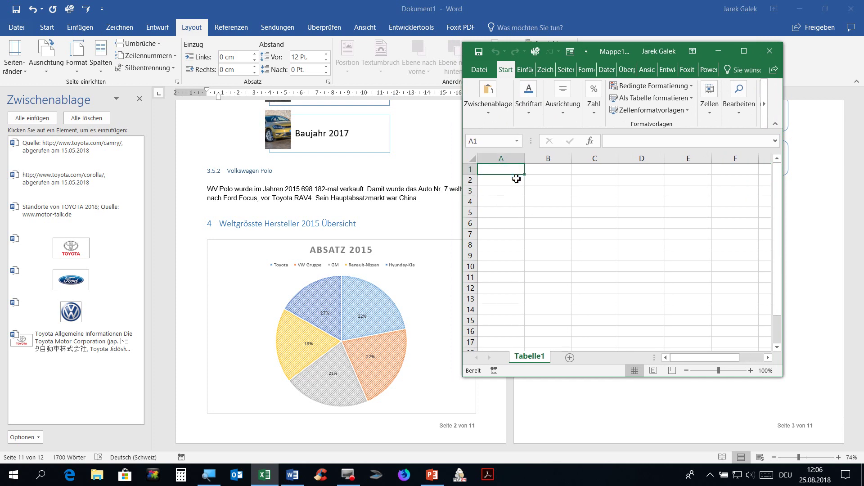
text(Firma)
click(516, 179)
text(TOyota)
key(Return)
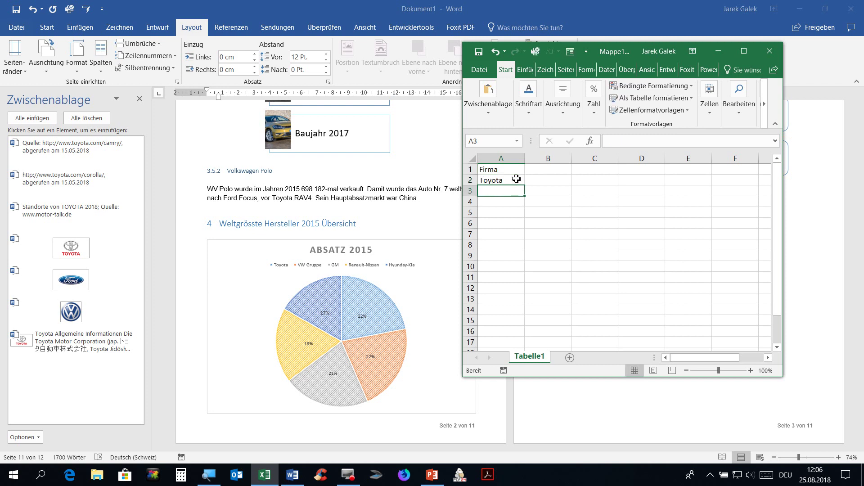
text(VW Gro)
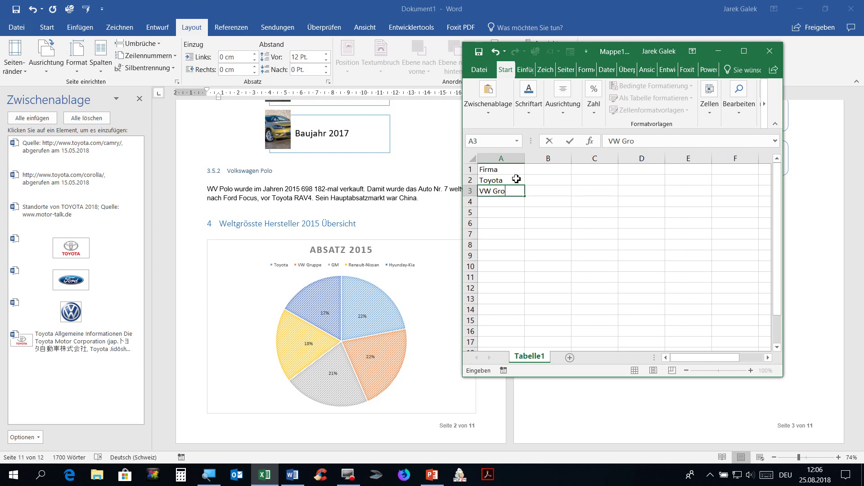
key(BackSpace)
text(uppe)
key(Return)
text(GM)
key(Return)
Add Renault-Nissan and Hyunday-Kia in A5 and A6, and fit column A's width to its contents.
text(Re)
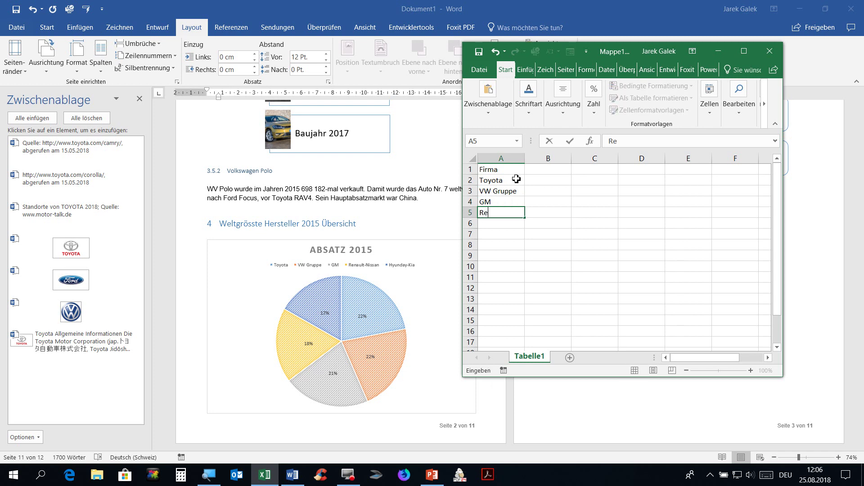
text(nault-Nissan)
key(Return)
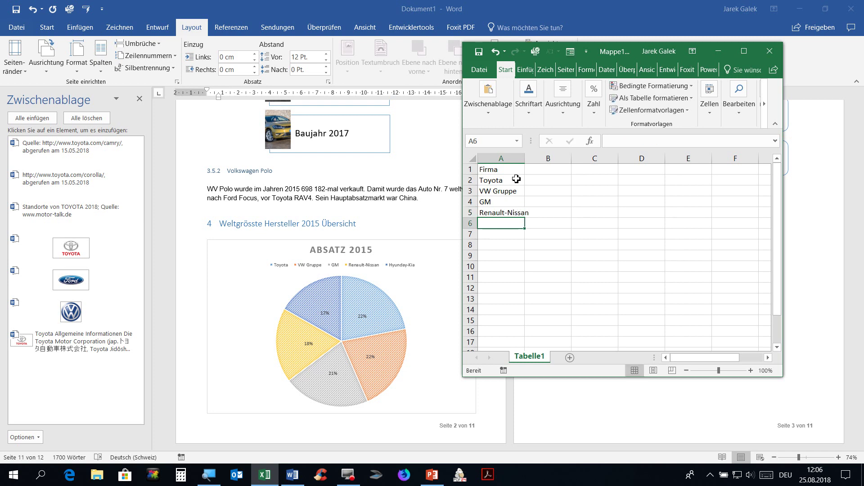
text(Hy)
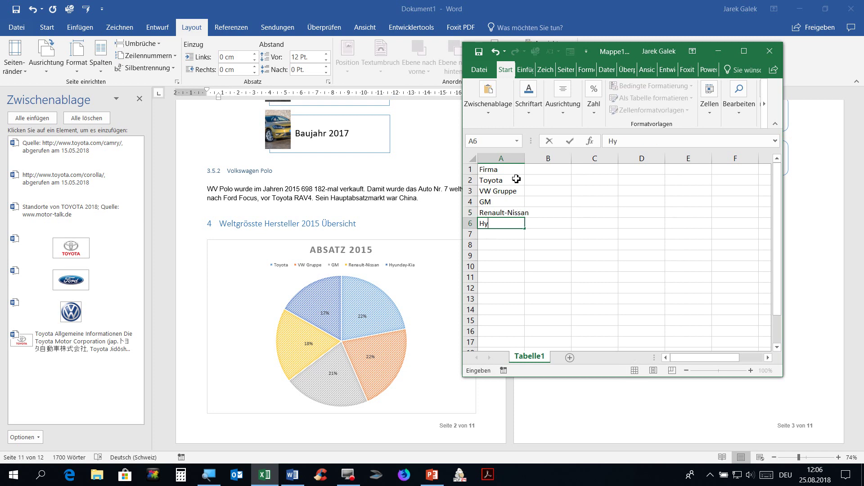
text(unday-Kia)
click(596, 201)
double_click(524, 163)
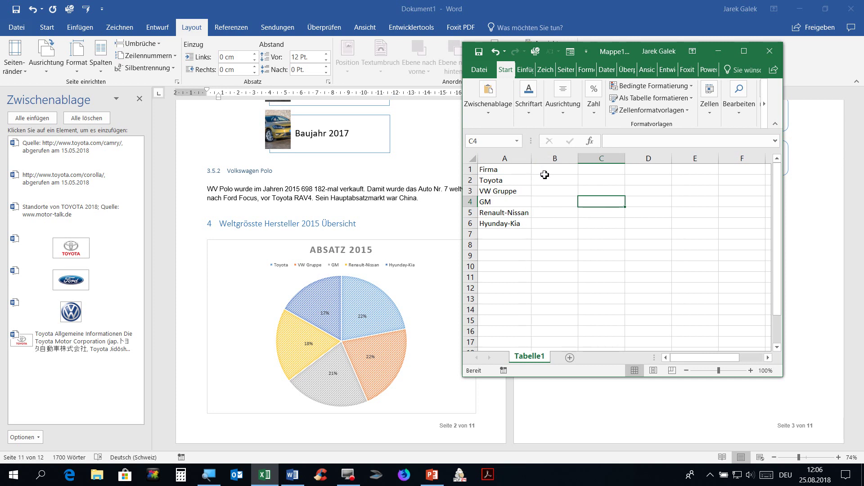
Enter the column header Anteil in cell B1.
click(546, 171)
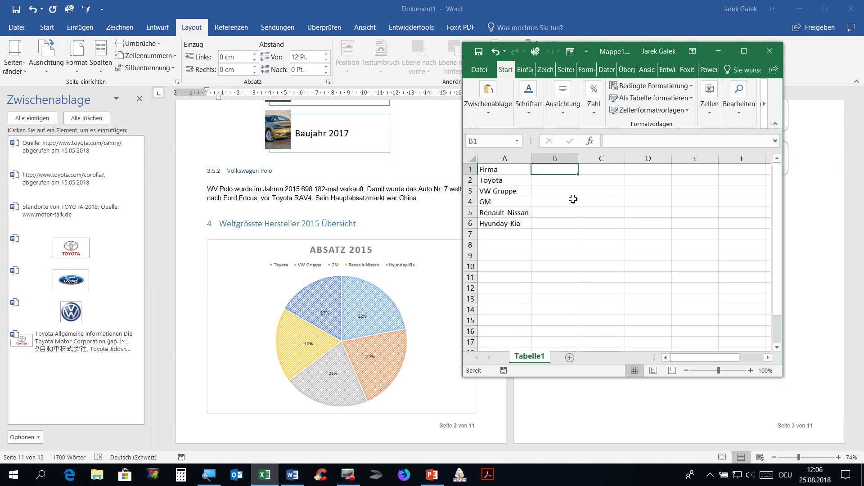
text(Anteil)
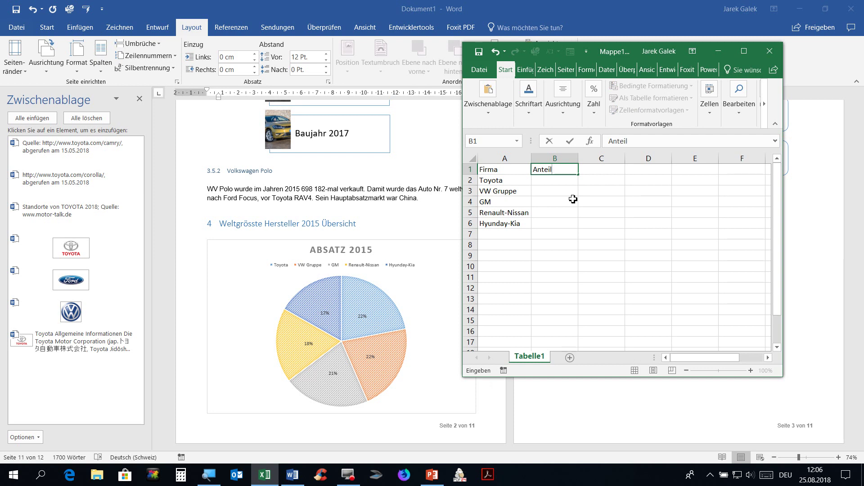
key(Return)
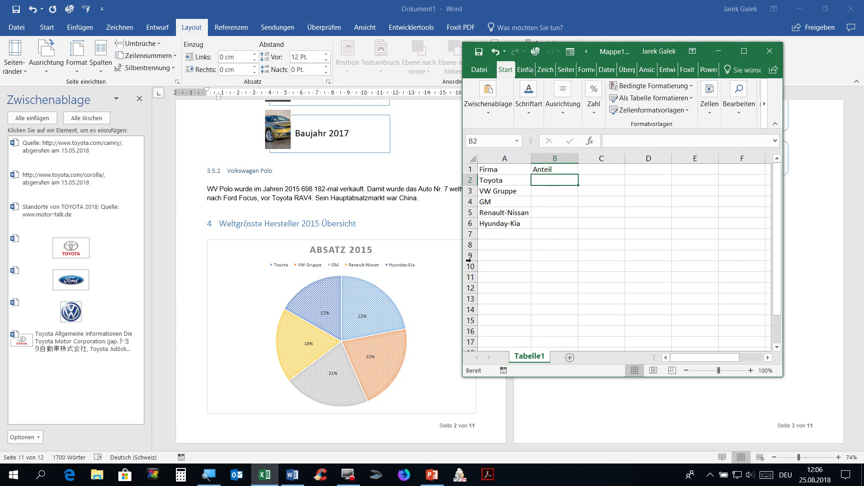
Enlarge the Word view of the pie chart to 134% and move the Excel window clear of the chart.
click(413, 305)
scroll(422, 315, up, 6)
scroll(428, 320, down, 5)
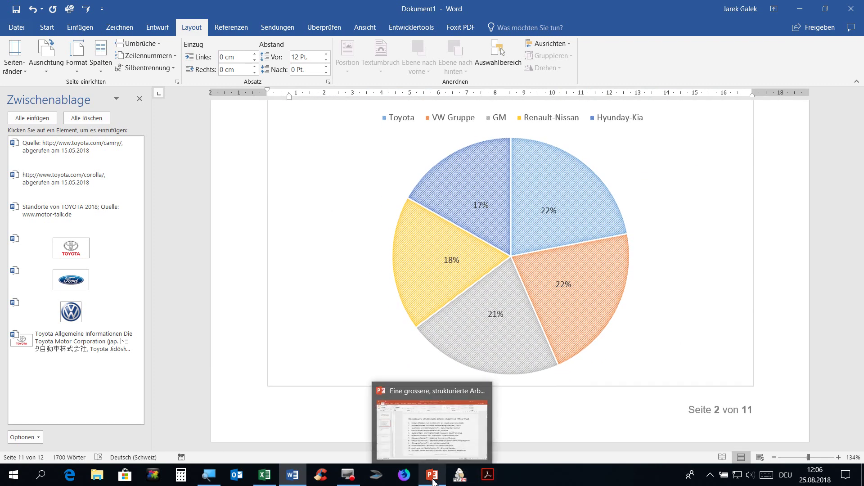
click(266, 475)
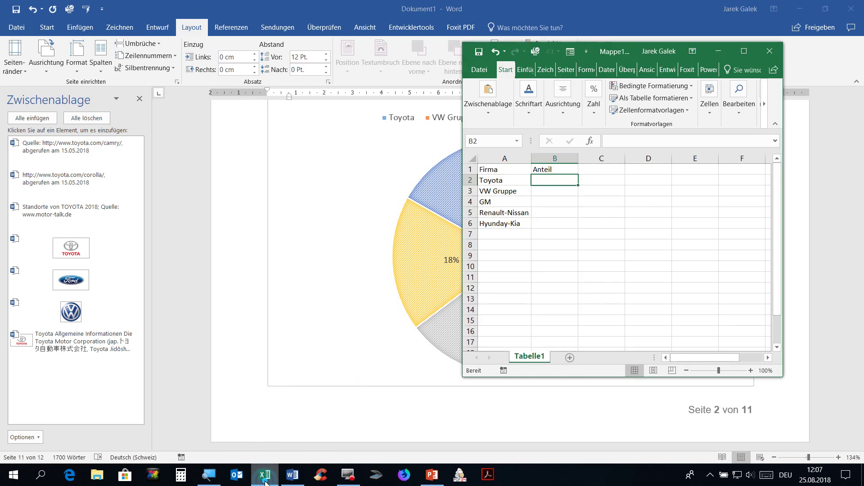
drag(612, 53, 180, 60)
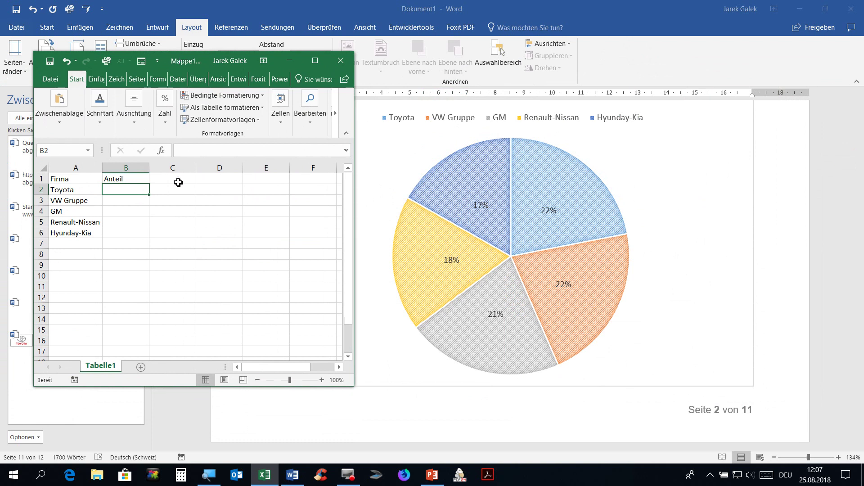
Enter 3400000 for Hyunday-Kia in B6 and 3600000 for Renault-Nissan in B5.
click(132, 233)
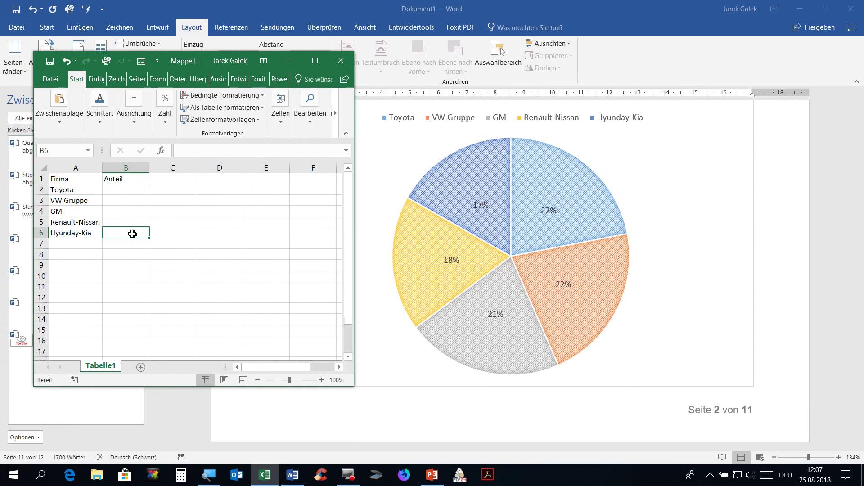
text(3400)
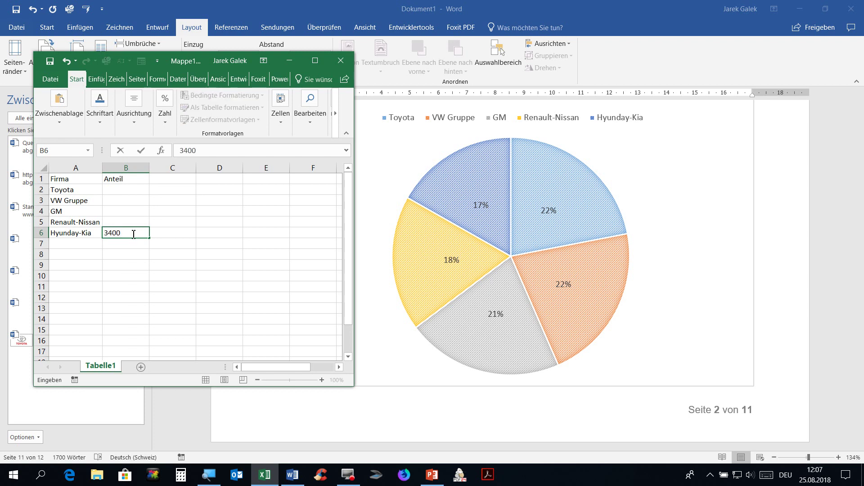
text(000)
key(Up)
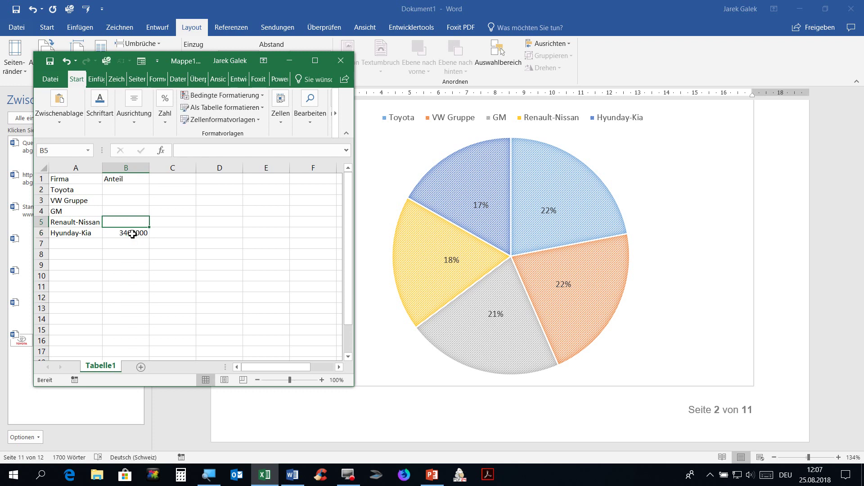
text(3600000)
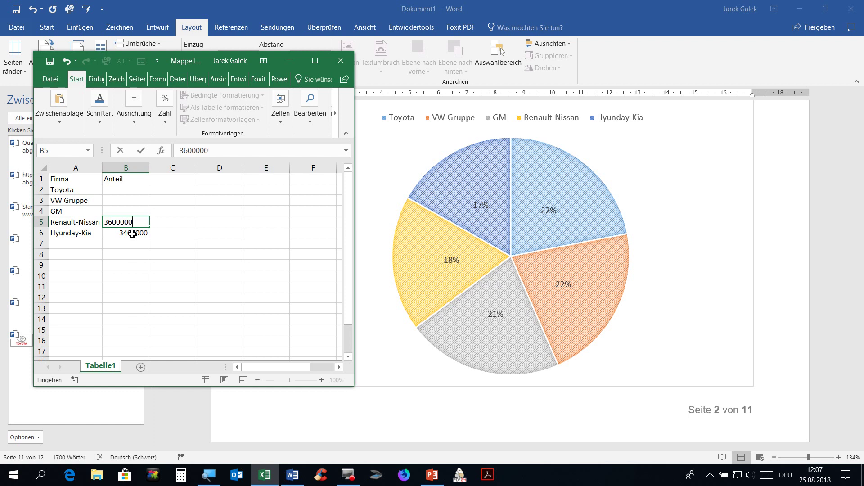
key(Return)
Enter 4200000 as GM's value in cell B4.
key(Up)
key(Up)
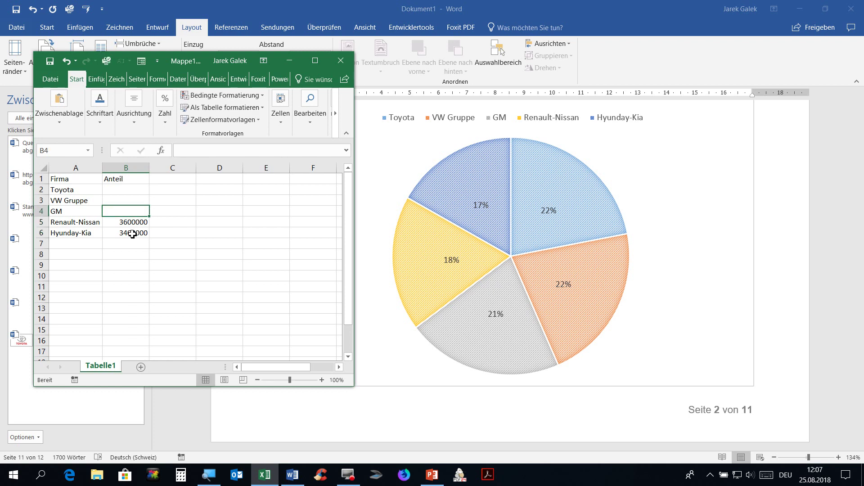
text(44)
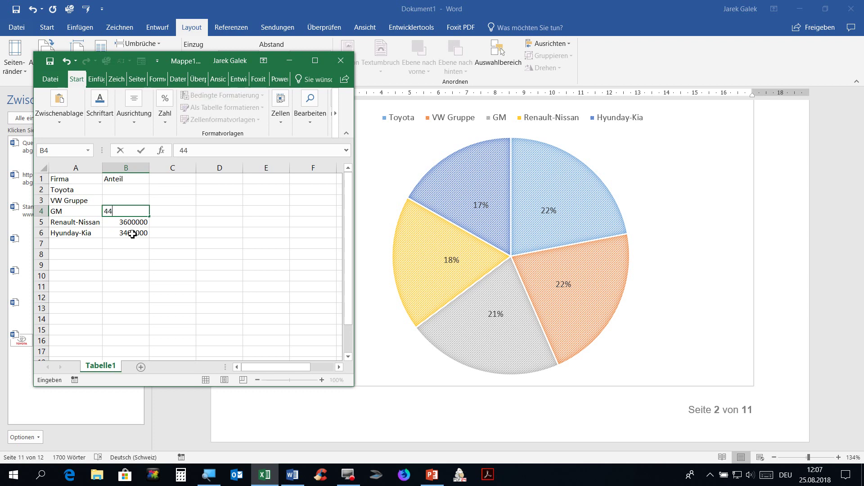
key(BackSpace)
text(200000)
key(Up)
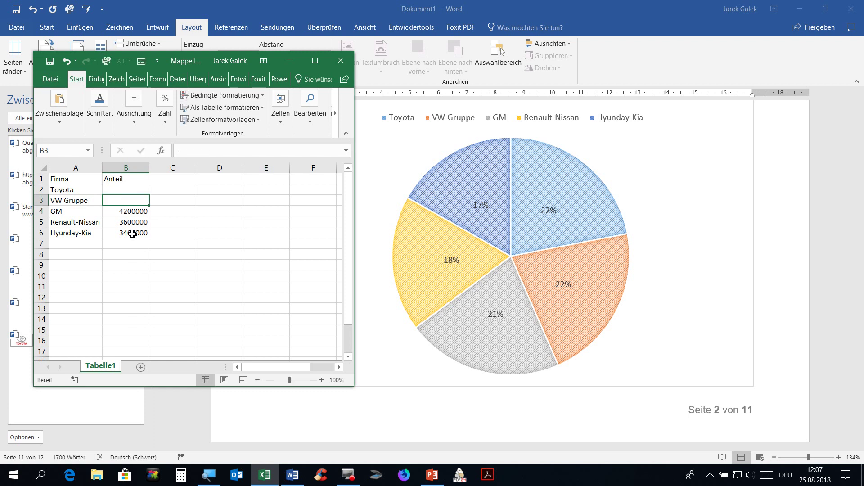
Enter 4400000 for VW Gruppe in B3 and 4400000 for Toyota in B2.
text(4)
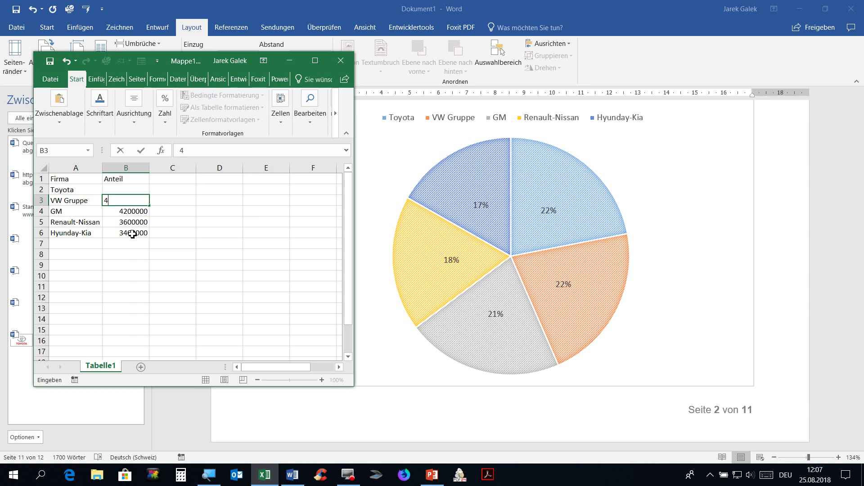
text(400000)
key(Up)
text(44)
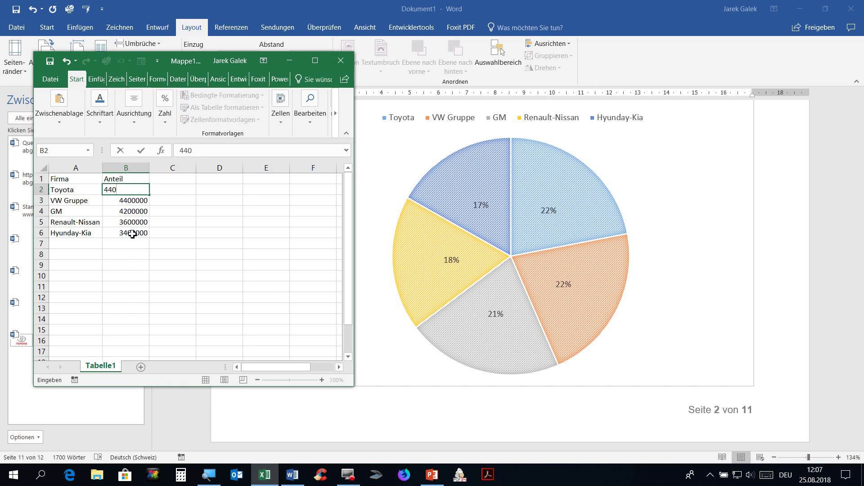
text(00000)
key(Return)
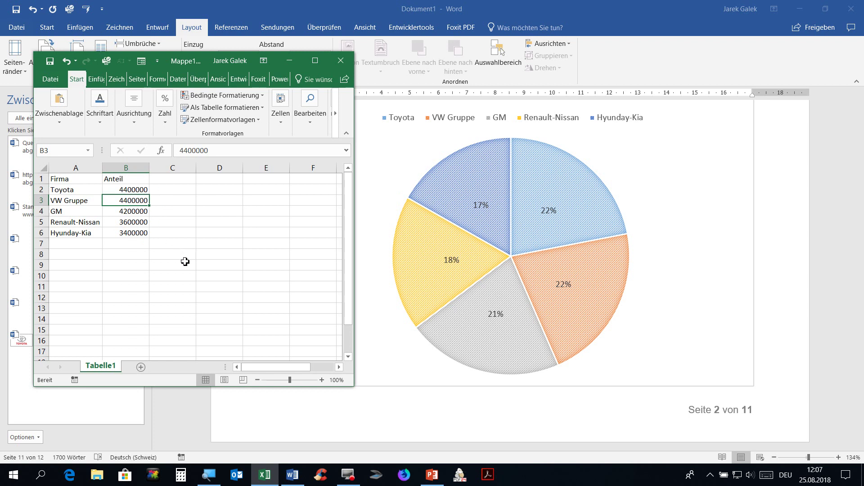
Add up the company values B2 to B6 with a SUMME formula in cell B8.
click(124, 254)
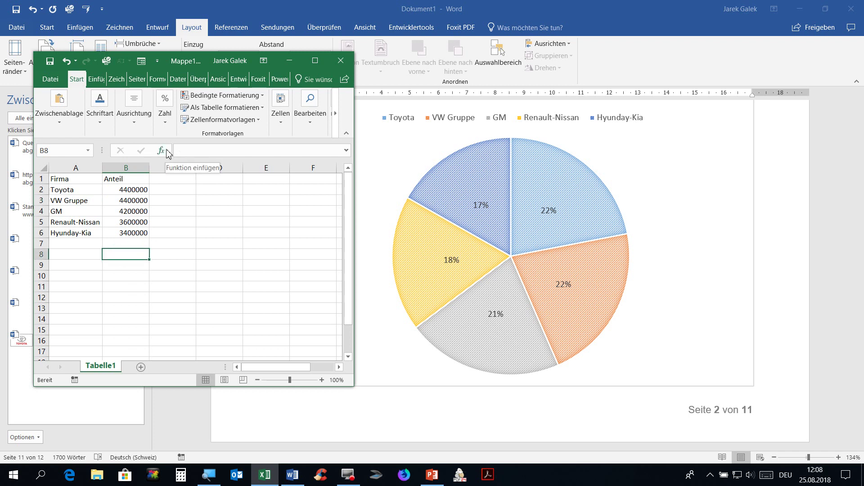
text(=SUMME()
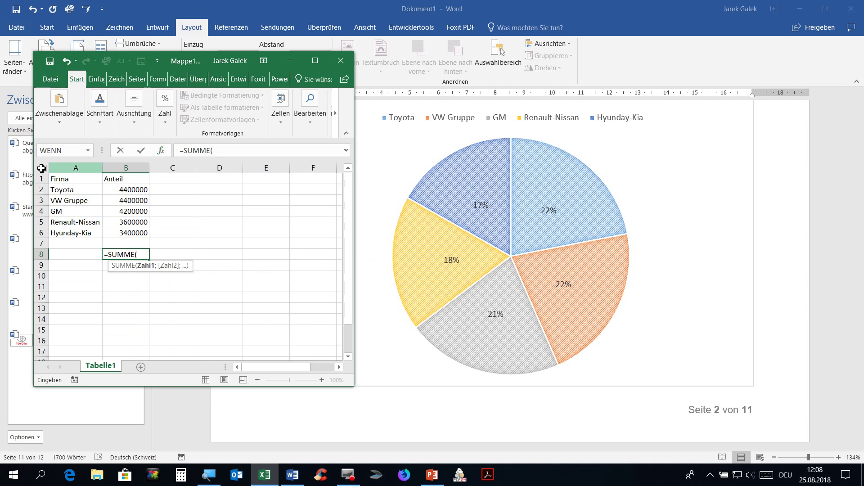
drag(114, 189, 120, 232)
key(Return)
Create a column chart of the company table on its own chart sheet and maximize the Excel window.
click(143, 225)
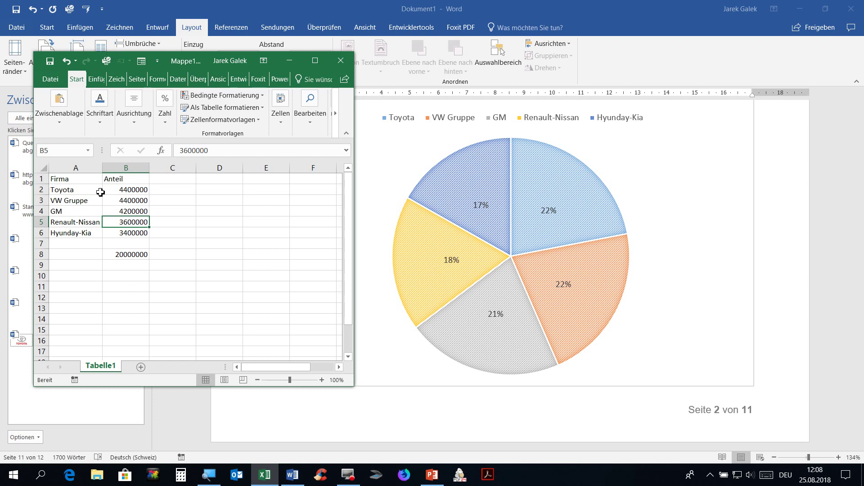
key(F11)
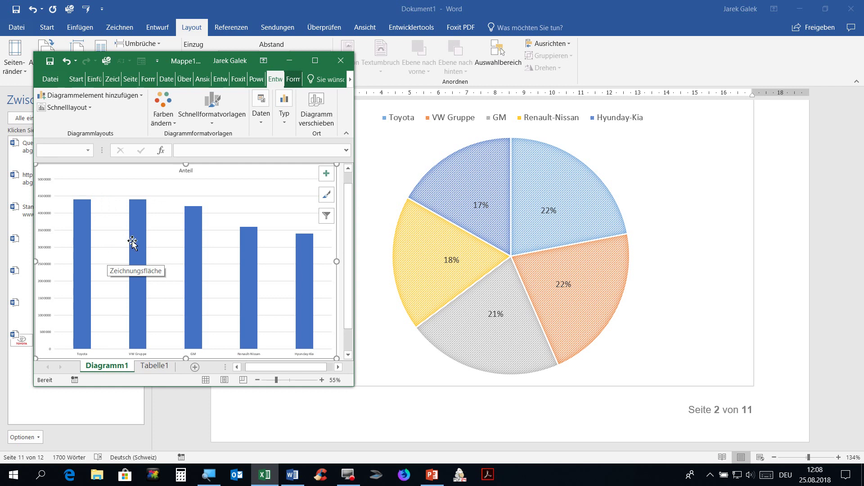
click(318, 62)
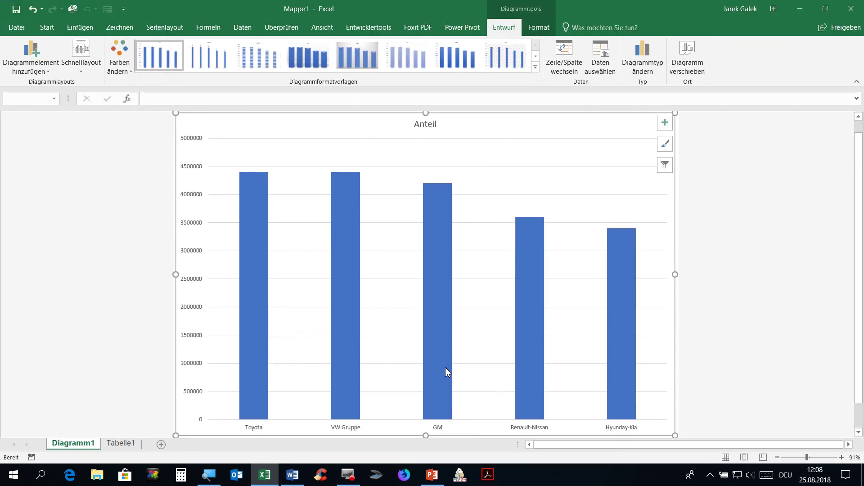
Change the chart type from columns to a basic pie chart (Kreis).
click(639, 72)
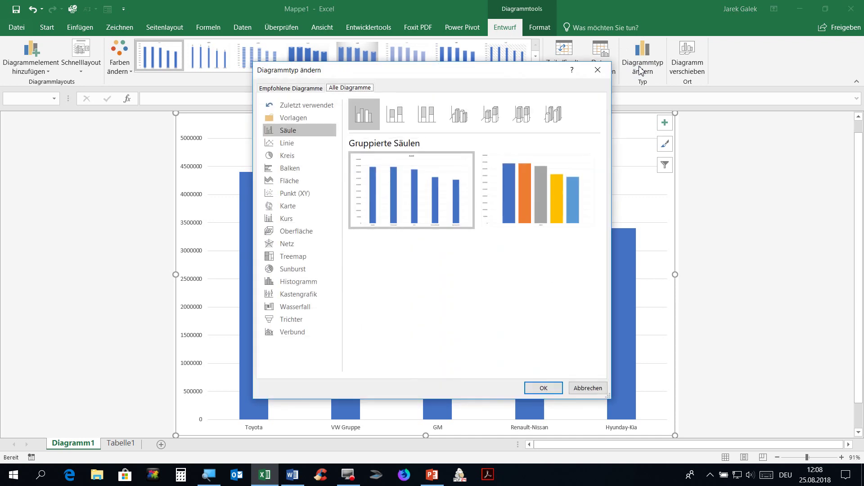
click(305, 158)
click(396, 199)
click(544, 388)
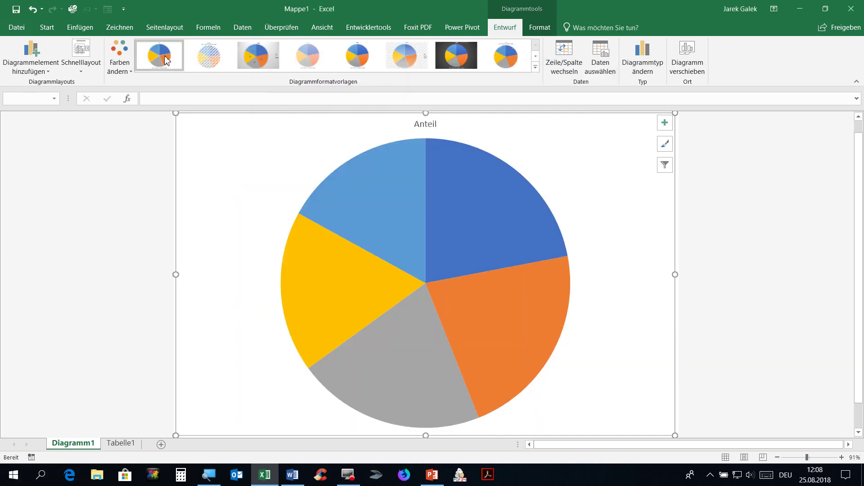
Try different chart styles on the pie chart, settling on the gray gradient style with dark percentage labels.
click(201, 62)
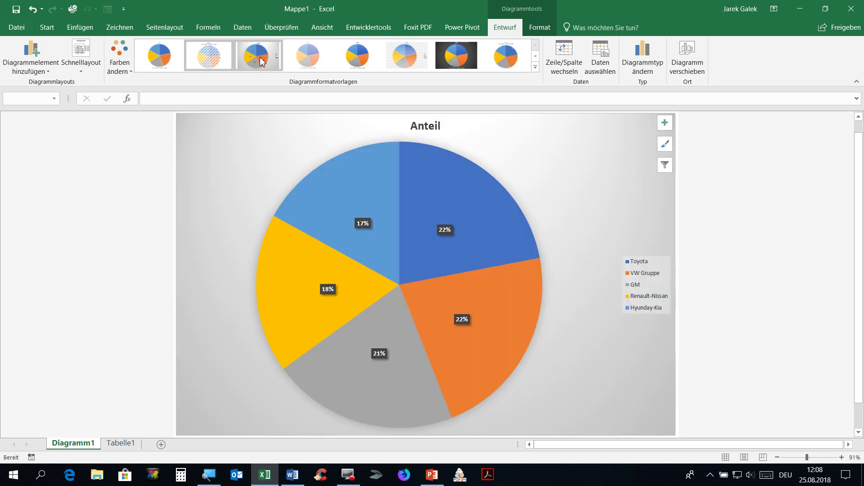
click(257, 56)
click(208, 61)
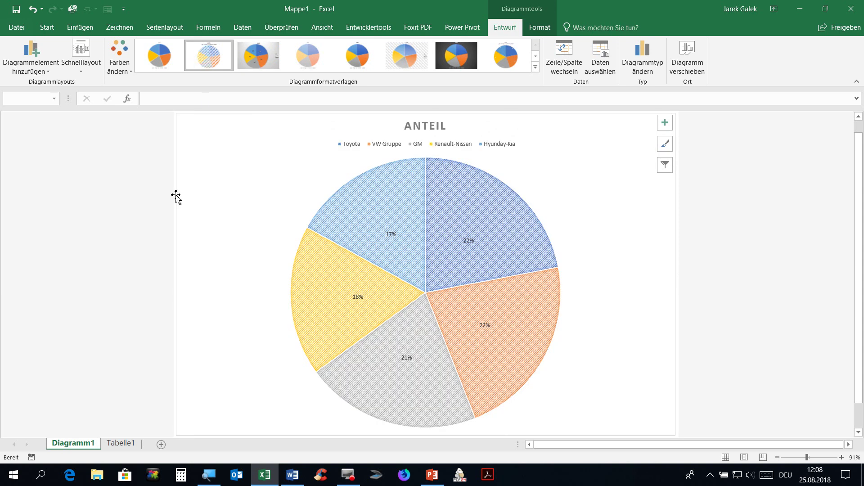
click(256, 57)
click(459, 54)
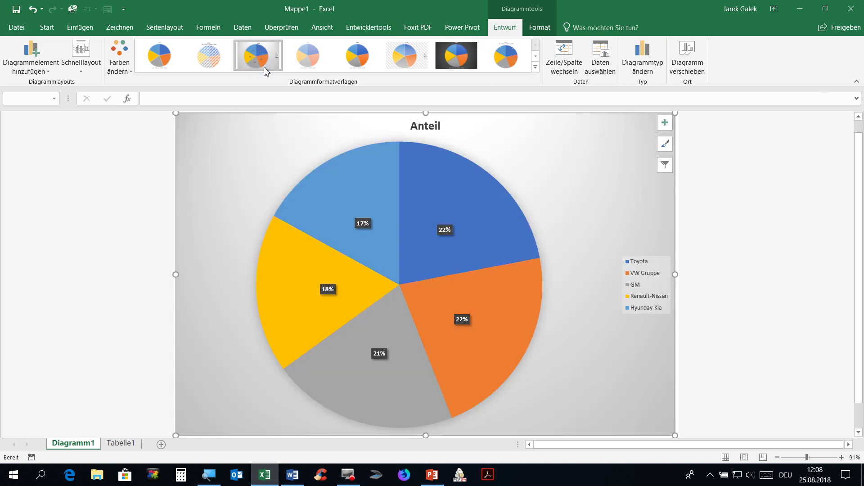
click(264, 69)
mouse_move(307, 221)
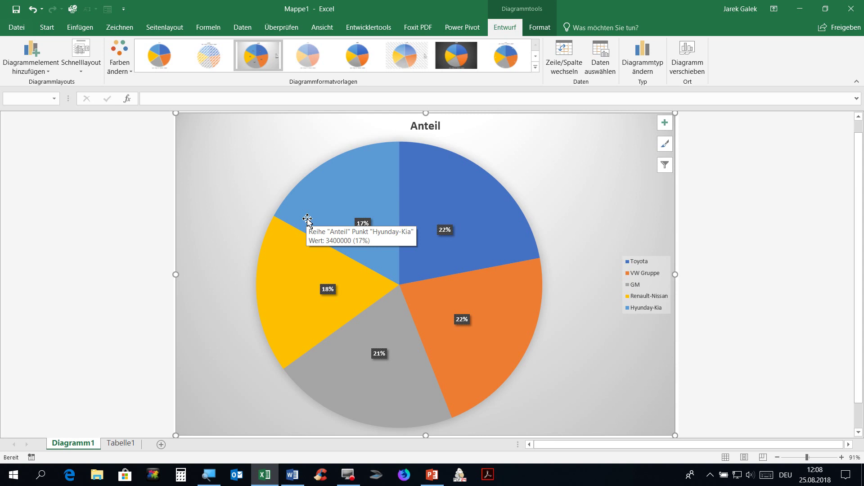
Check the pie chart's look in the Word document and apply the matching hatched style to the Excel pie chart.
click(293, 476)
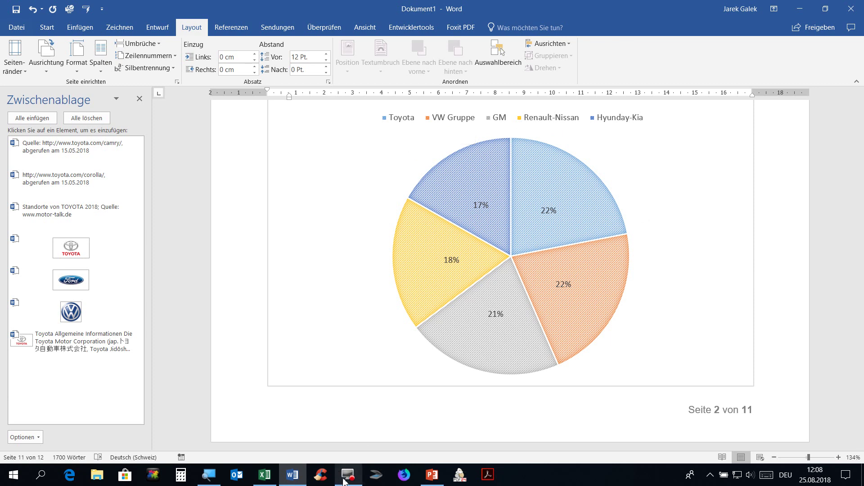
click(265, 475)
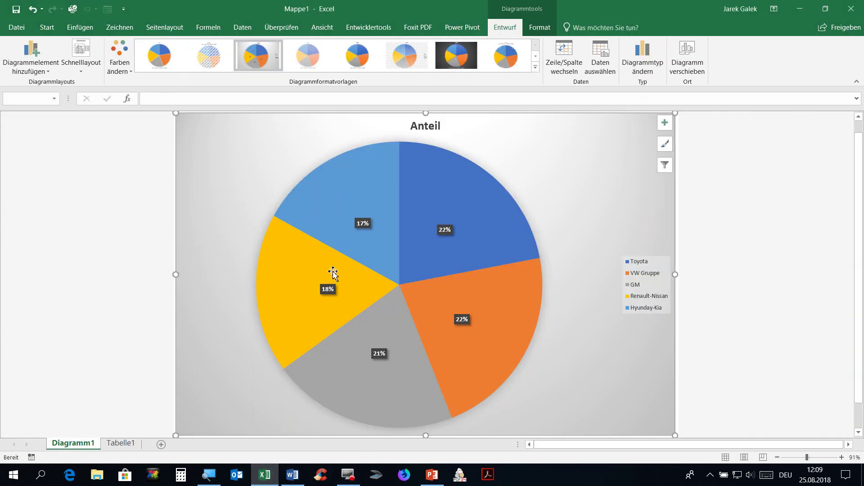
click(204, 60)
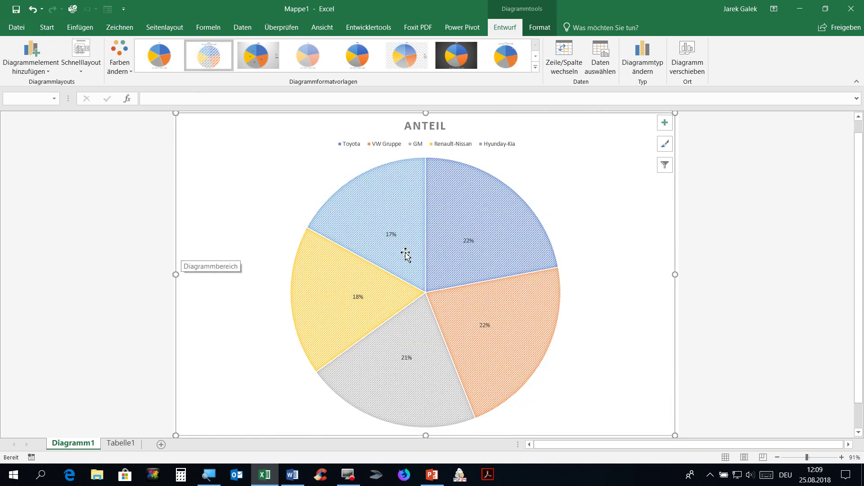
Set all percentage labels of the pie chart to 14 pt and bold.
click(389, 234)
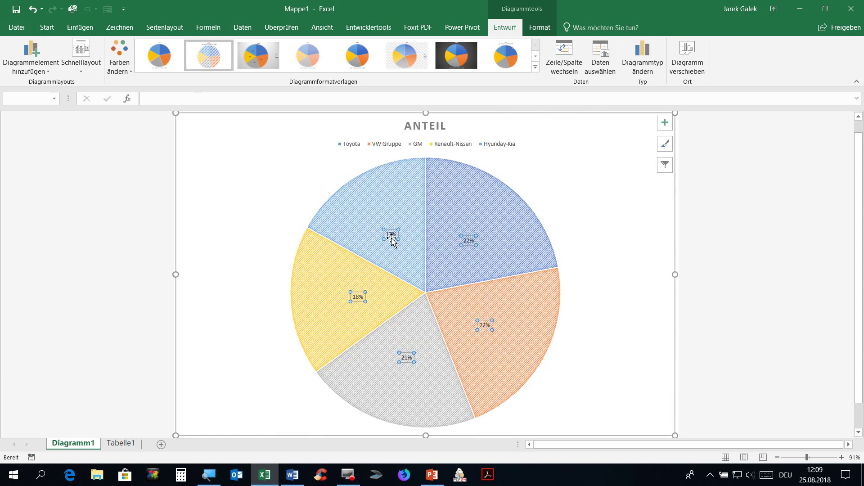
click(50, 28)
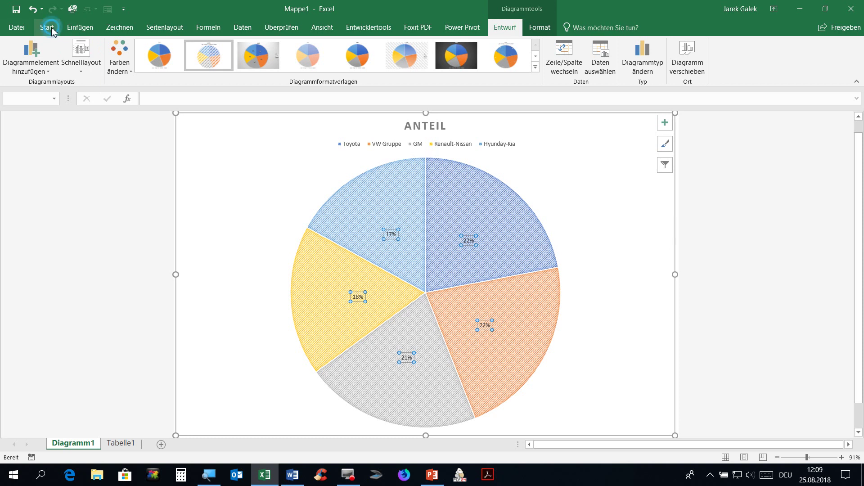
click(140, 49)
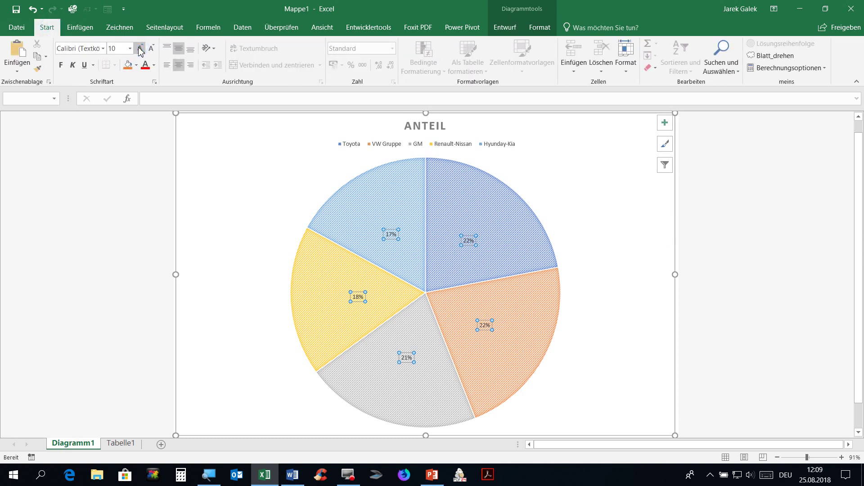
click(139, 49)
click(139, 49)
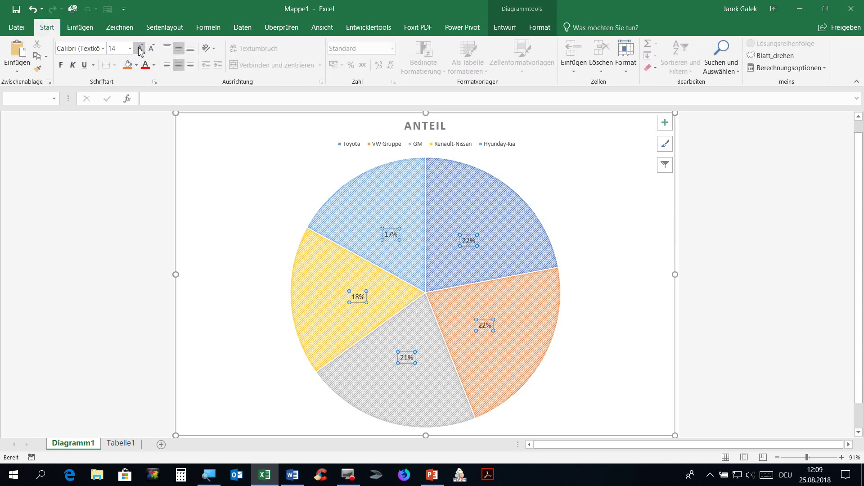
click(62, 66)
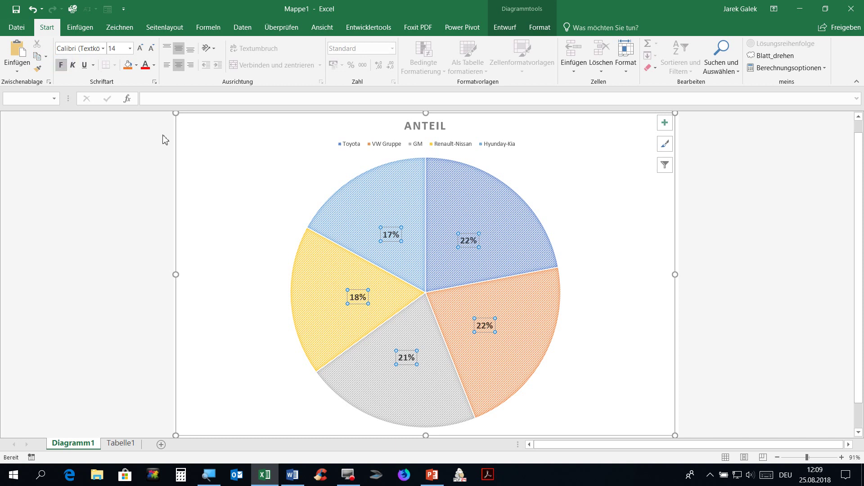
Look up the chart title in the Word document and retitle the Excel pie chart ABSATZ 2015.
double_click(416, 128)
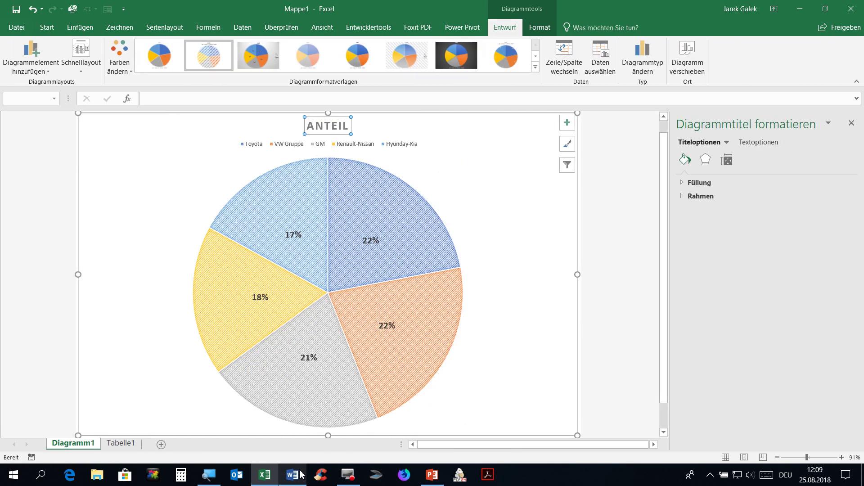
click(292, 474)
scroll(398, 361, up, 3)
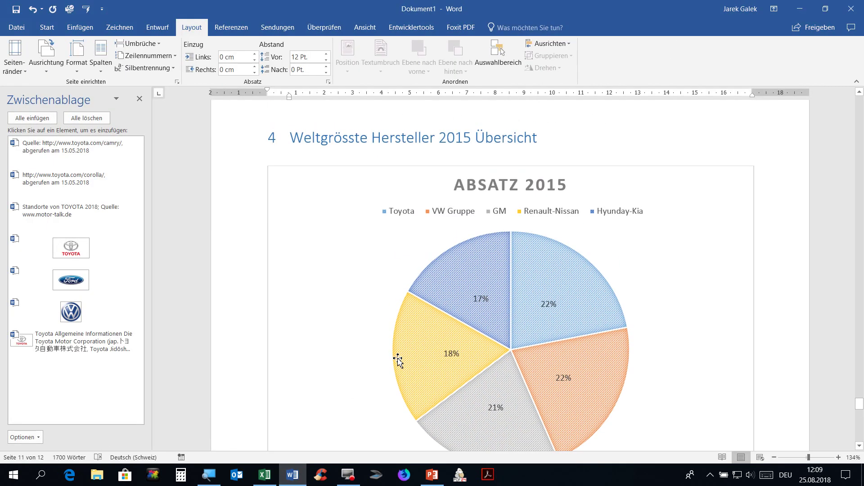
click(293, 473)
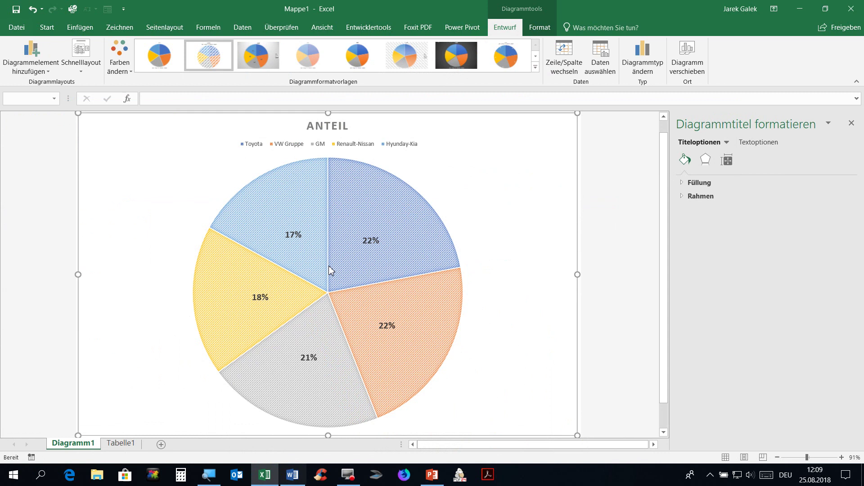
double_click(338, 127)
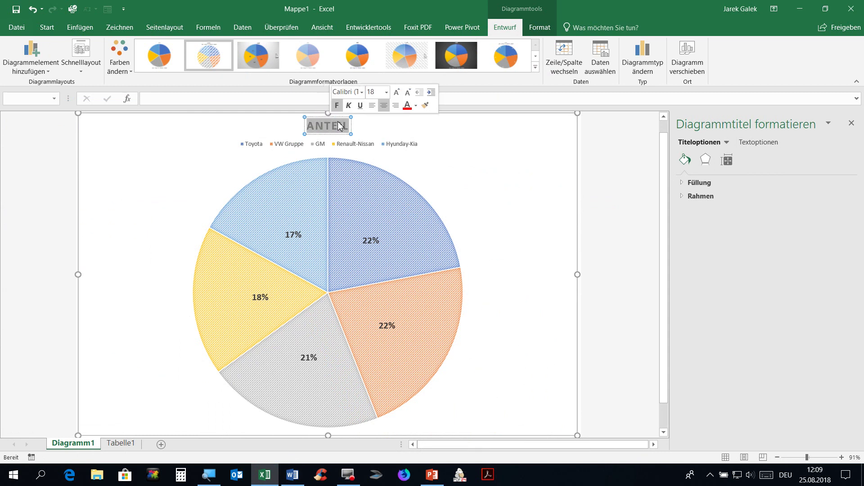
text(AB)
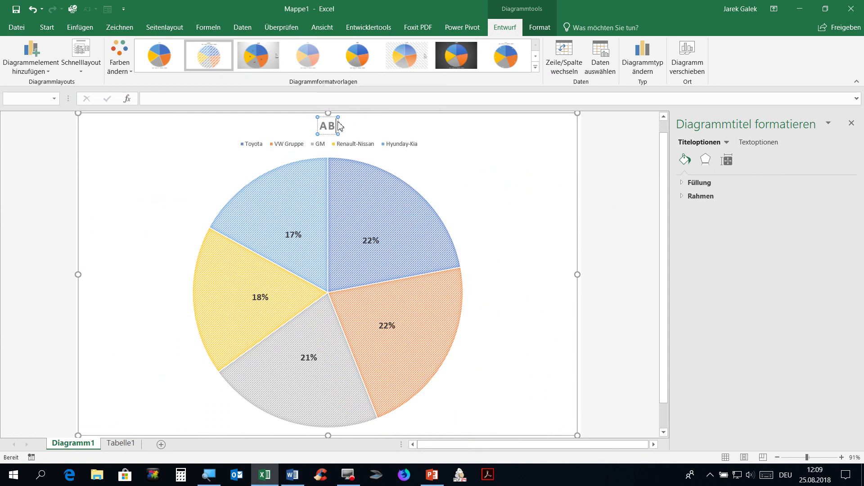
text(SATZ 2015)
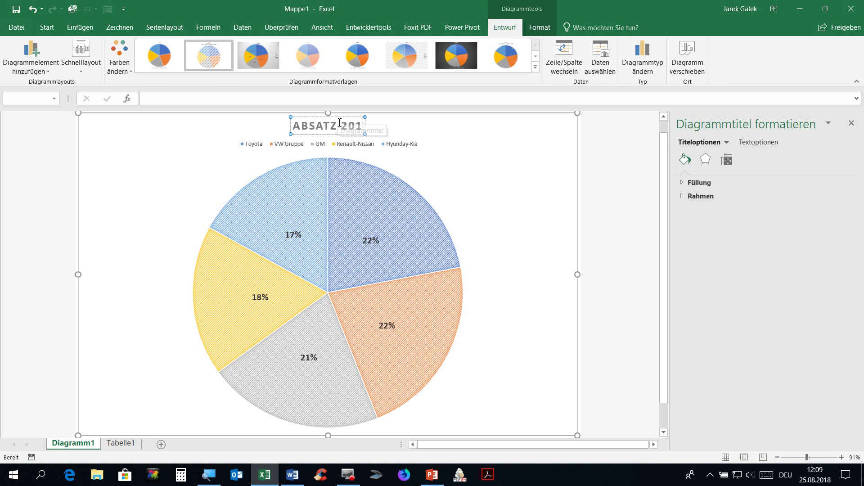
Finish editing the chart title and save the workbook as Automarkt 2015 Diagramm in the FHS folder on the Desktop.
click(518, 220)
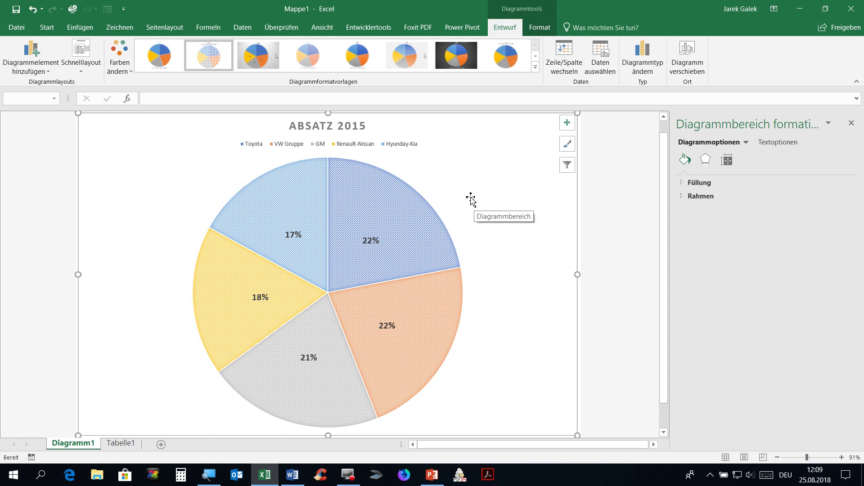
click(16, 10)
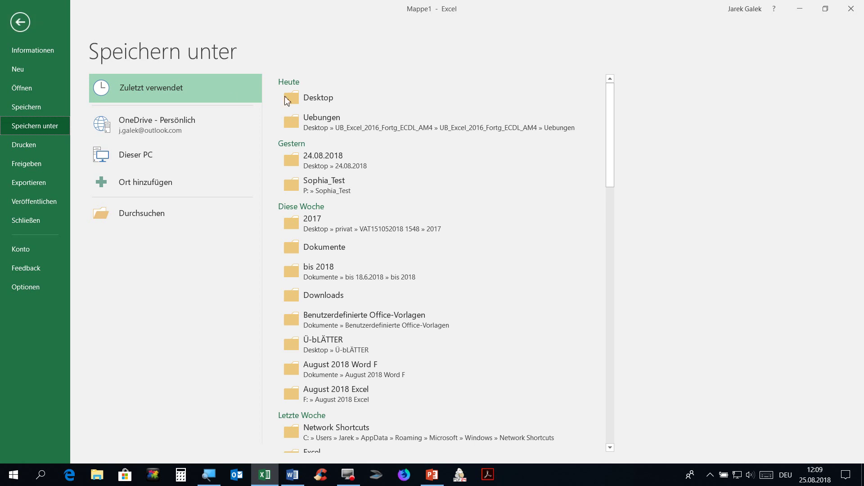
click(334, 98)
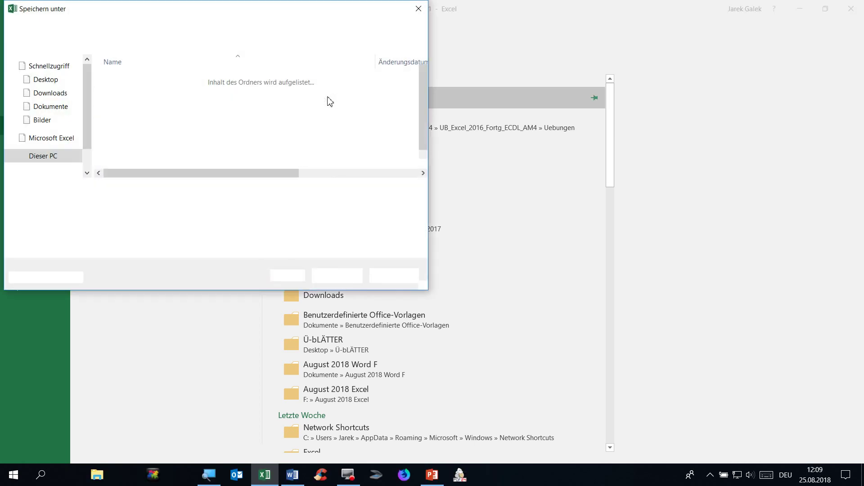
double_click(120, 115)
click(118, 191)
text(Automarkt 2015 Diagramm)
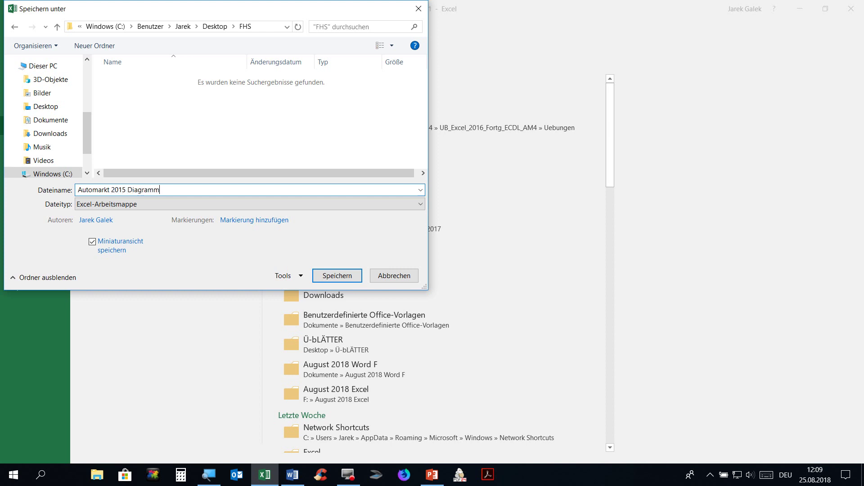
key(Return)
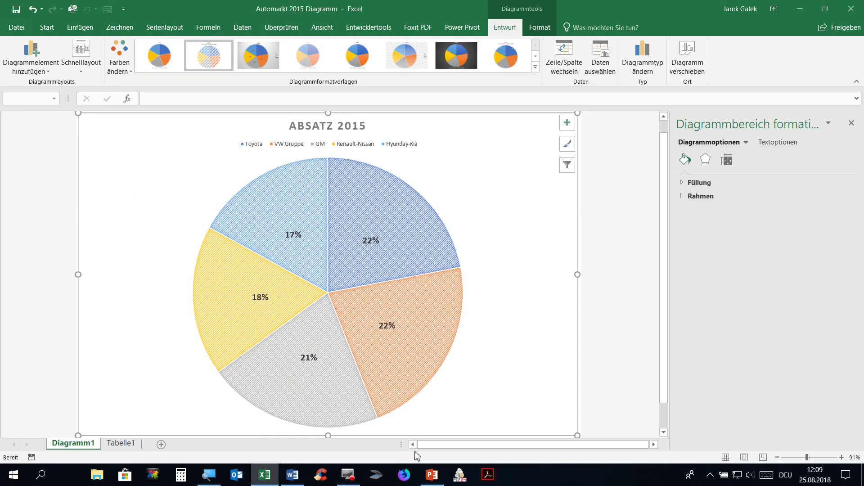
Switch to the Word document, delete the existing pie chart beneath heading 4, and close the Excel workbook.
click(290, 477)
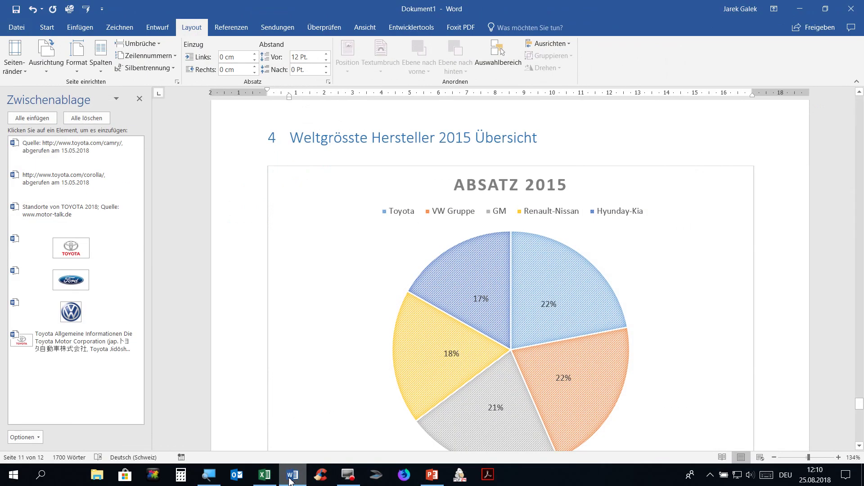
click(428, 169)
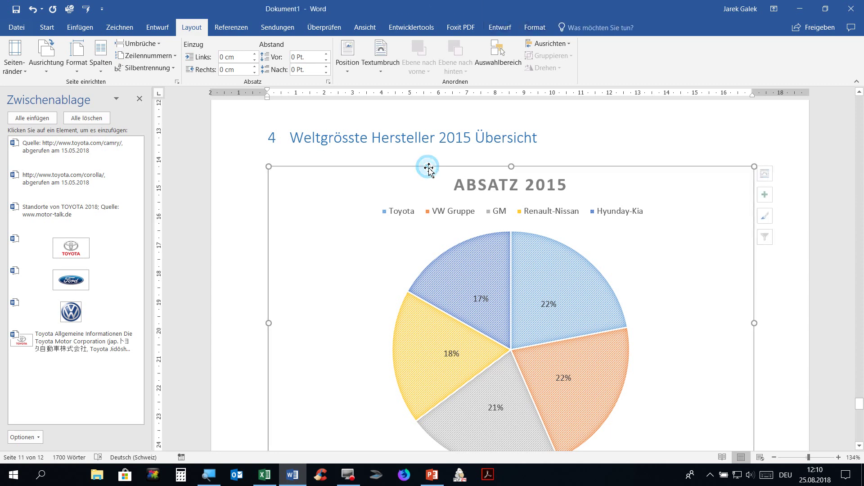
key(Delete)
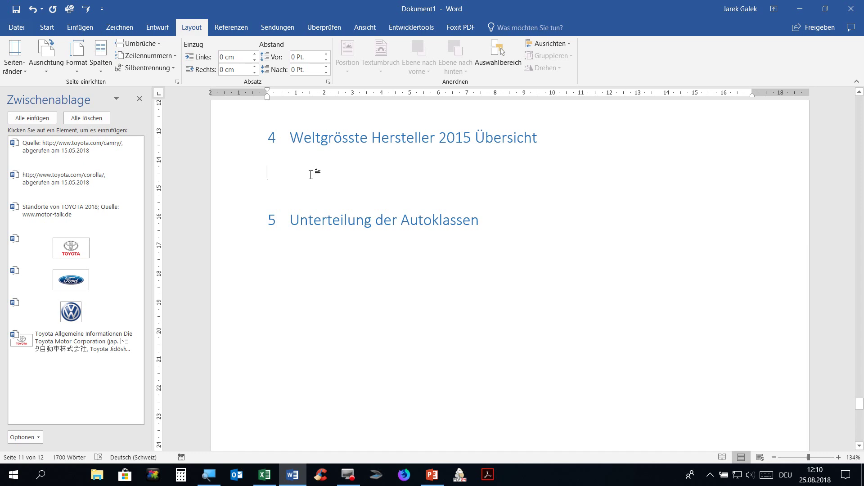
click(287, 186)
right_click(263, 476)
click(262, 446)
Embed the file Automarkt 2015 Diagramm from the Desktop's FHS folder as an unlinked object beneath heading 4.
click(272, 172)
click(78, 32)
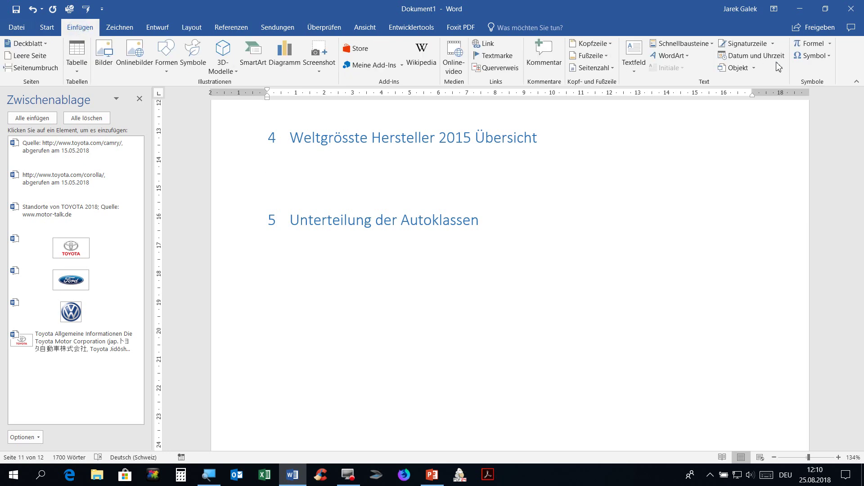
click(722, 70)
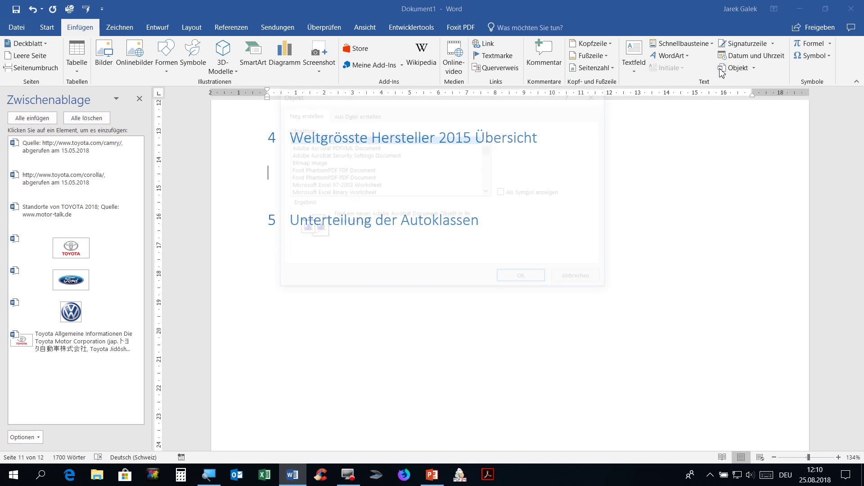
click(353, 120)
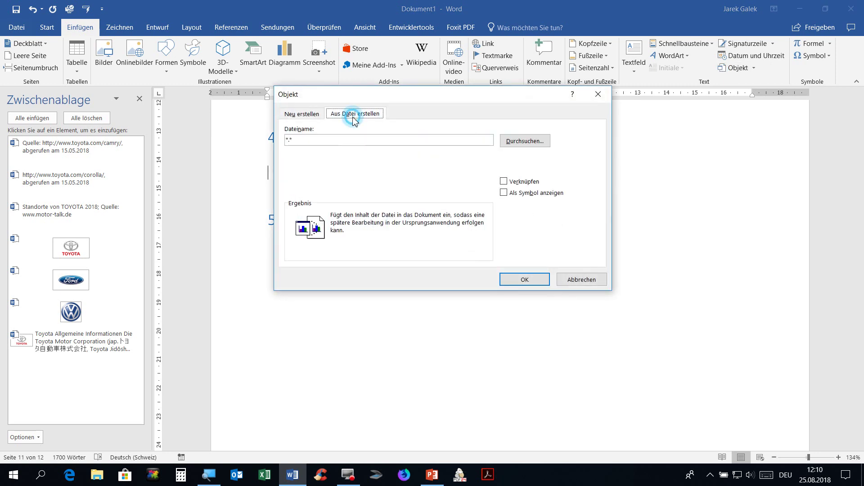
click(541, 144)
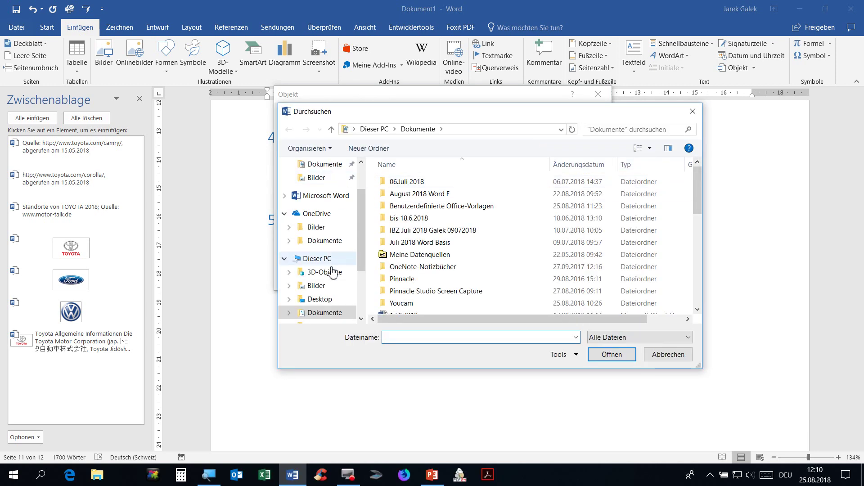
click(318, 299)
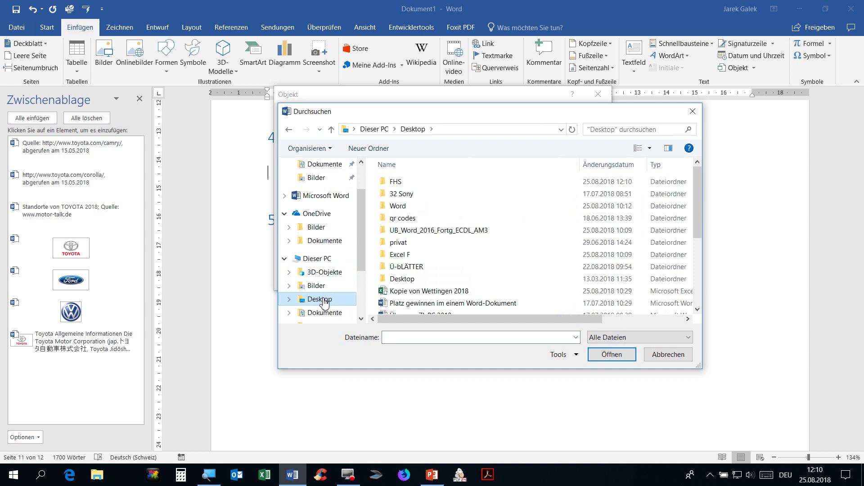
double_click(400, 182)
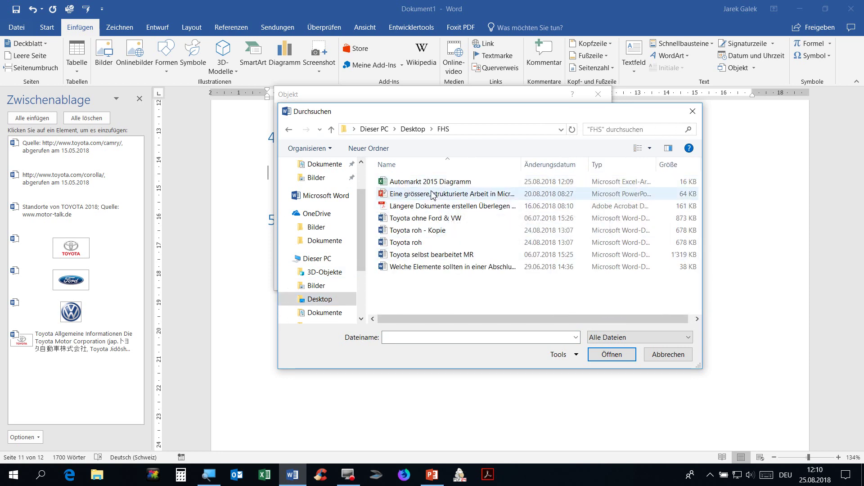
click(431, 182)
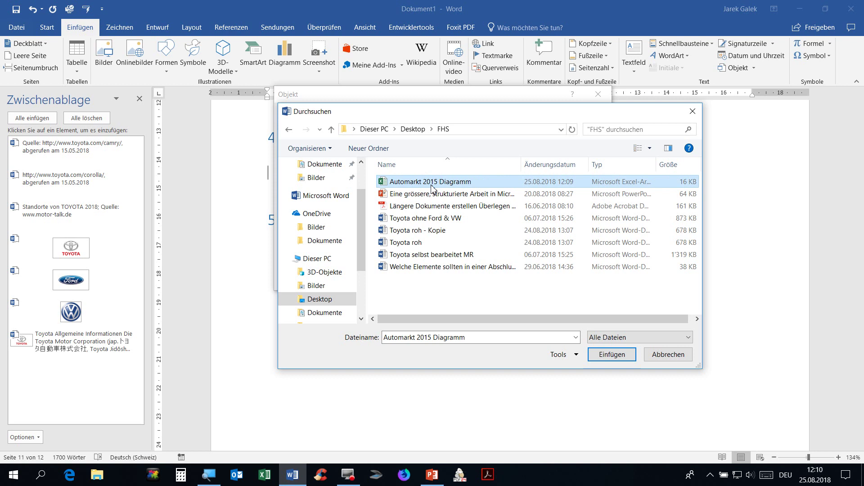
click(605, 355)
click(526, 280)
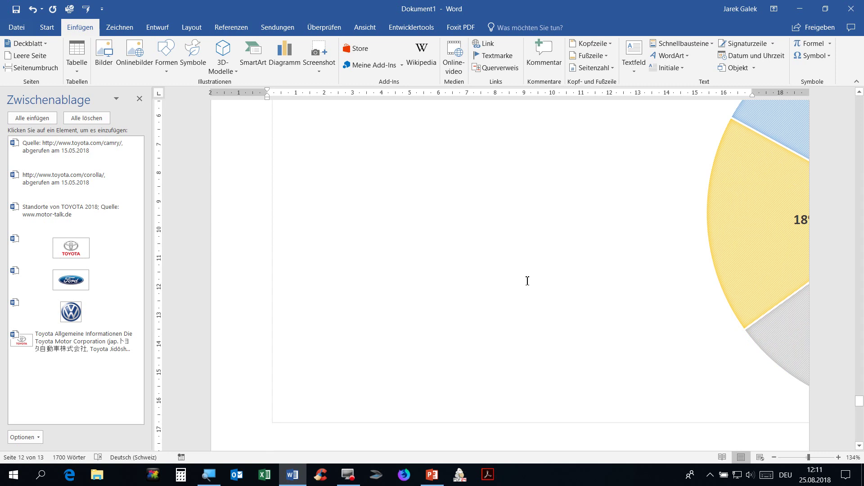
Open the embedded pie chart for in-place editing and narrow its object frame until it fits within the page margins.
ctrl+scroll(518, 291, down, 7)
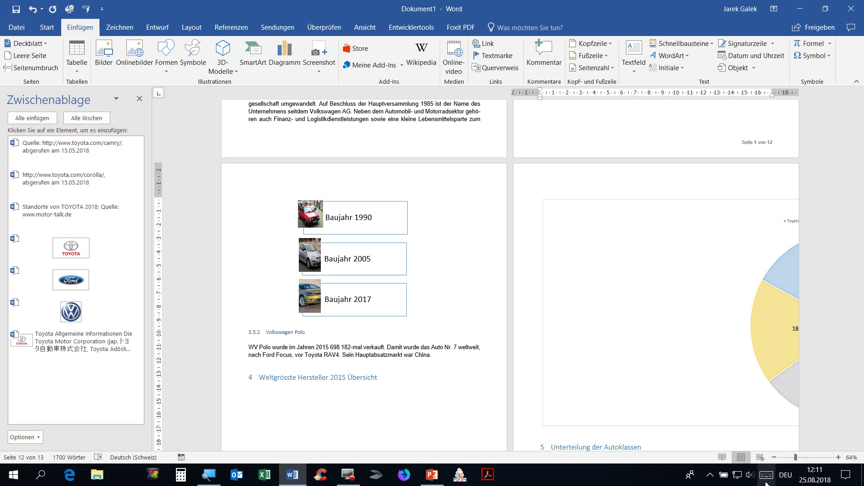
click(688, 316)
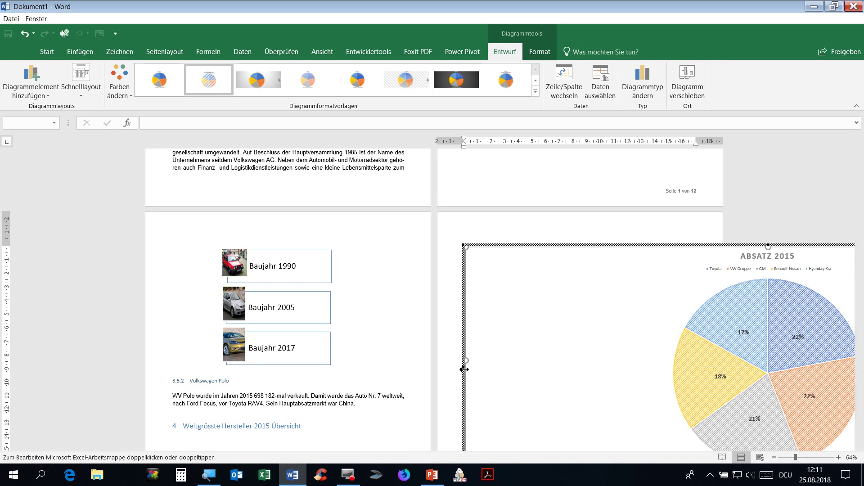
drag(464, 368, 768, 359)
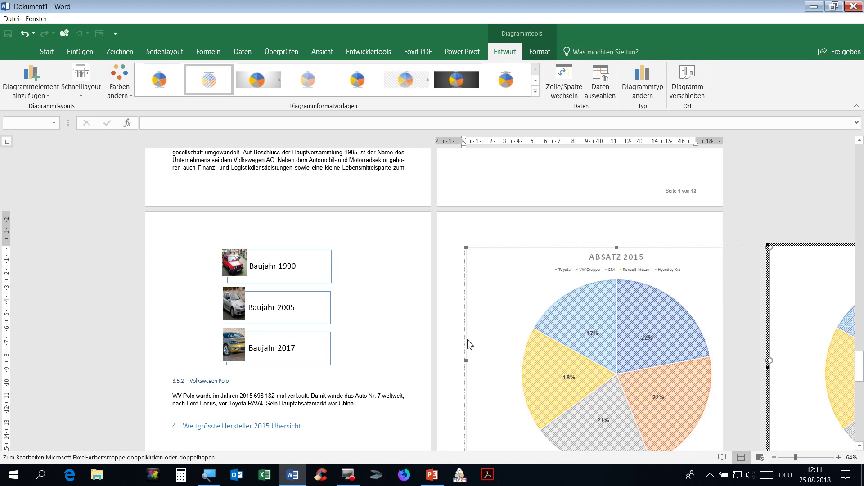
drag(469, 365, 468, 363)
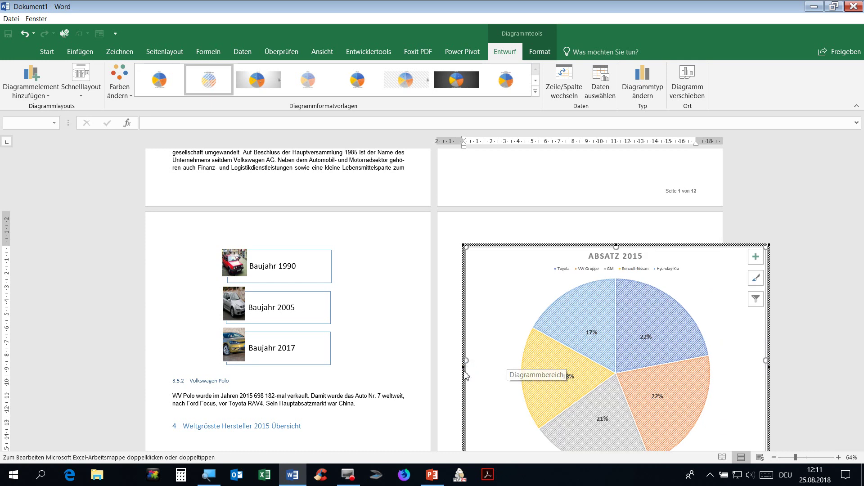
drag(466, 368, 525, 373)
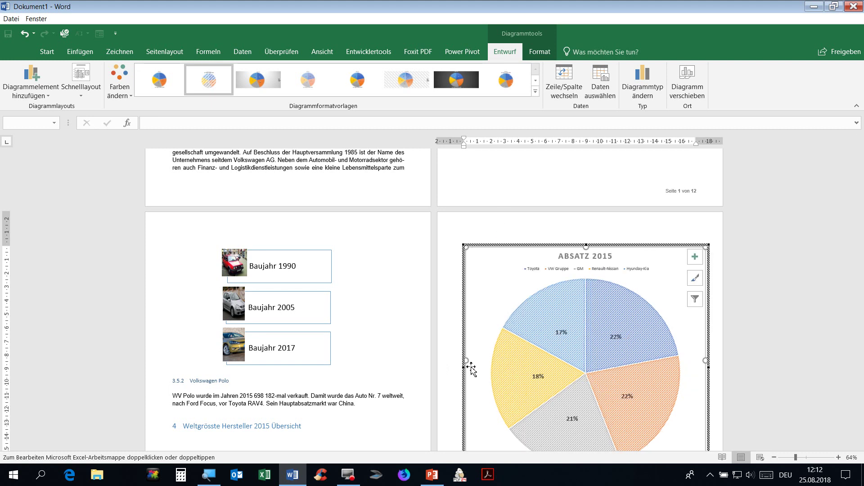
drag(466, 370, 483, 369)
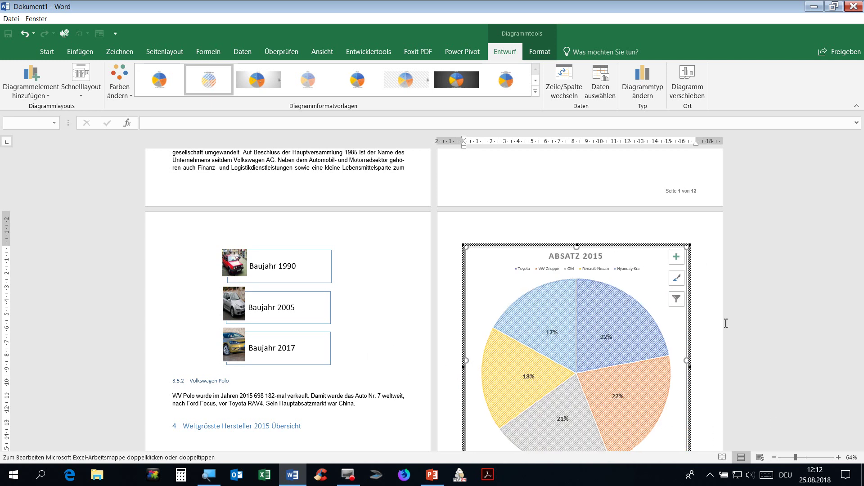
On the embedded workbook's Tabelle1 sheet, set the VW Gruppe value to 4500000 and the GM value to 4100000.
drag(861, 378, 862, 398)
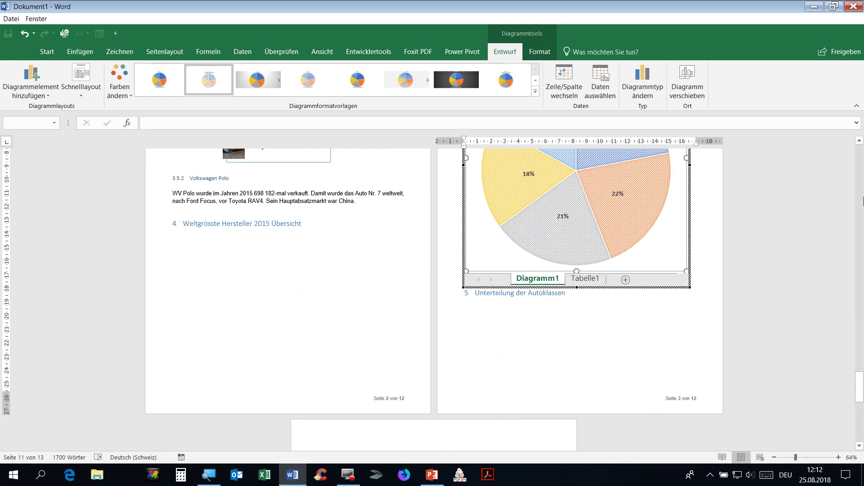
click(859, 140)
click(859, 141)
click(860, 141)
click(860, 141)
click(859, 141)
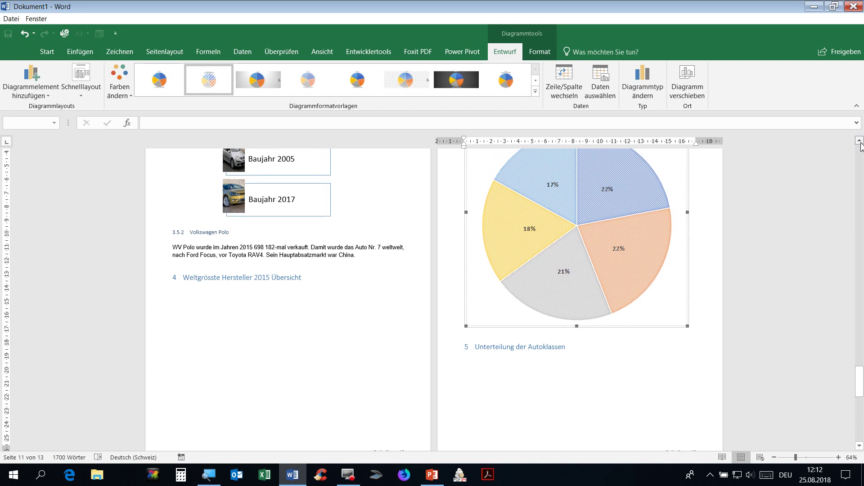
click(859, 141)
click(860, 141)
click(860, 141)
click(859, 141)
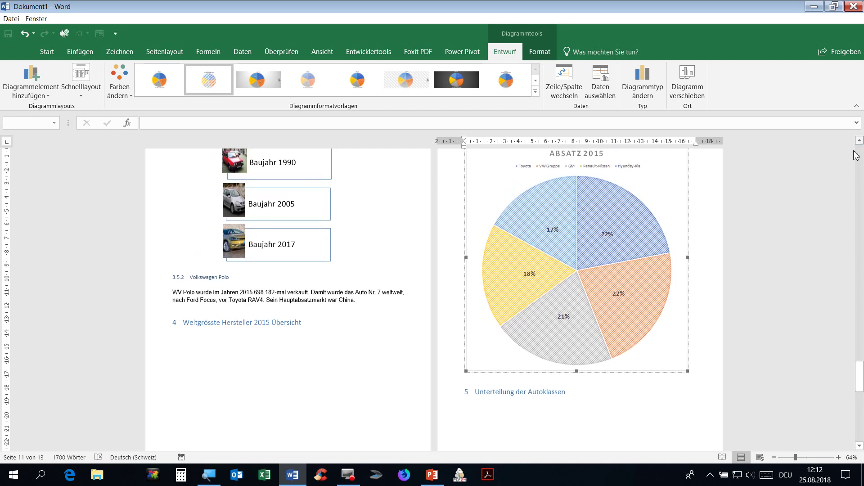
click(859, 141)
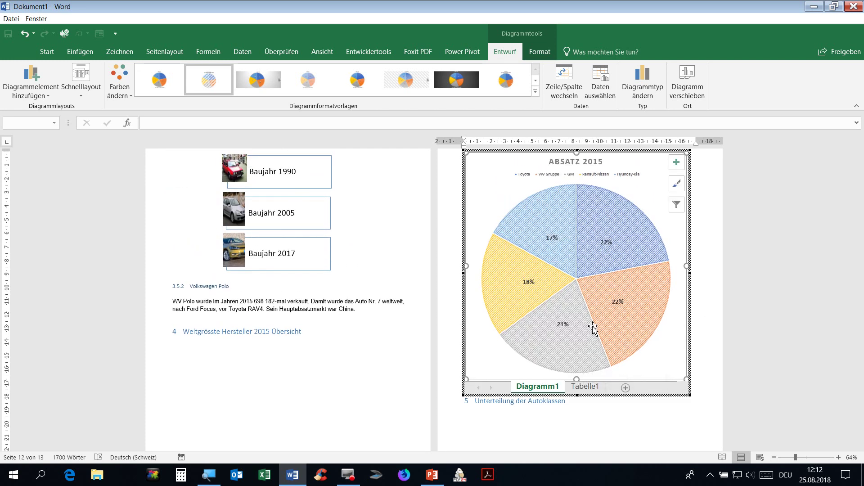
mouse_move(572, 279)
click(587, 388)
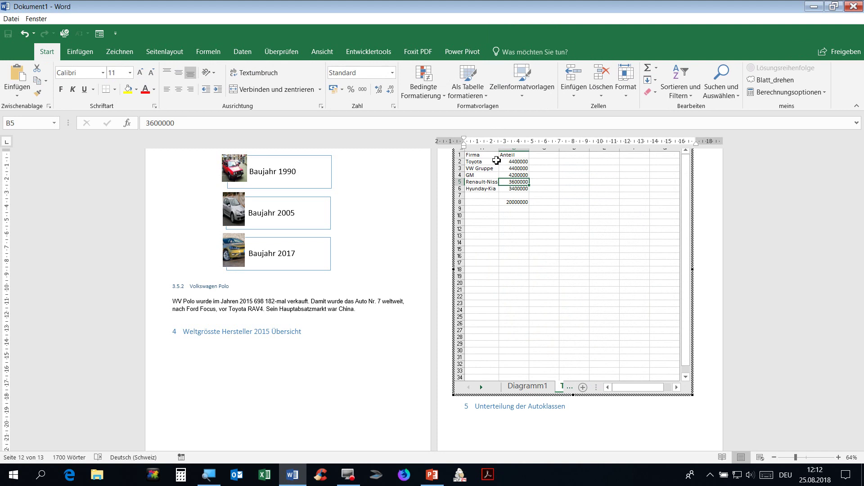
click(506, 170)
text(45)
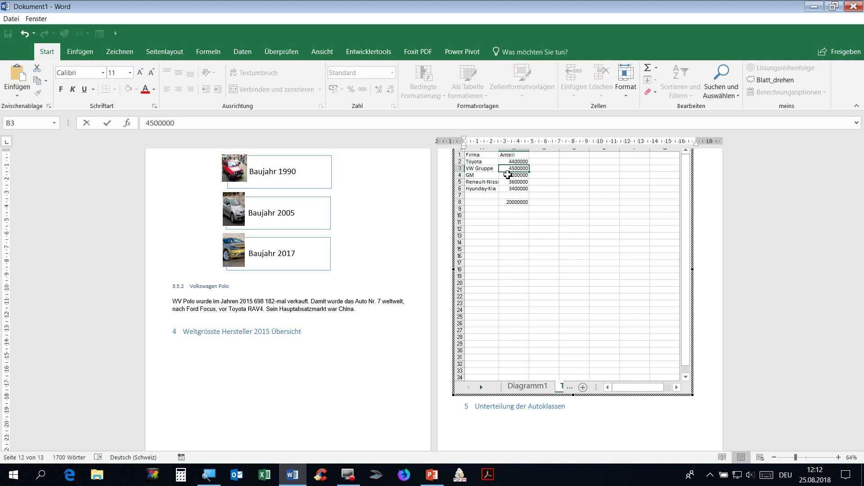
key(Return)
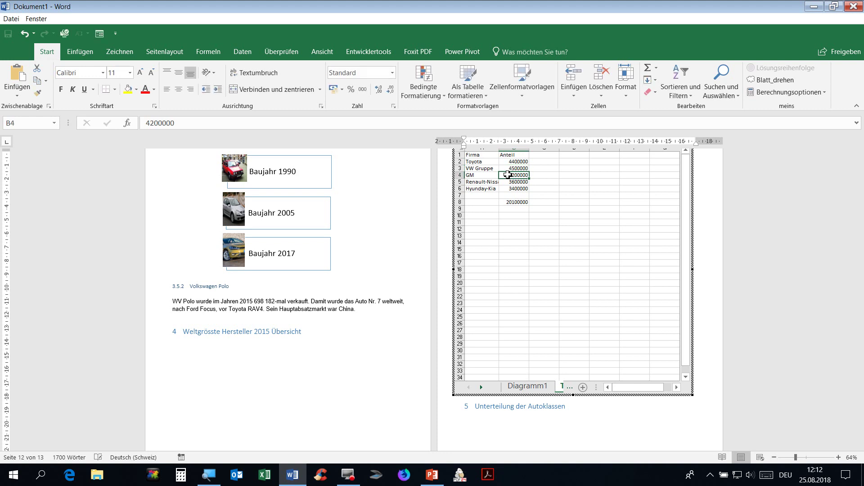
text(4100000)
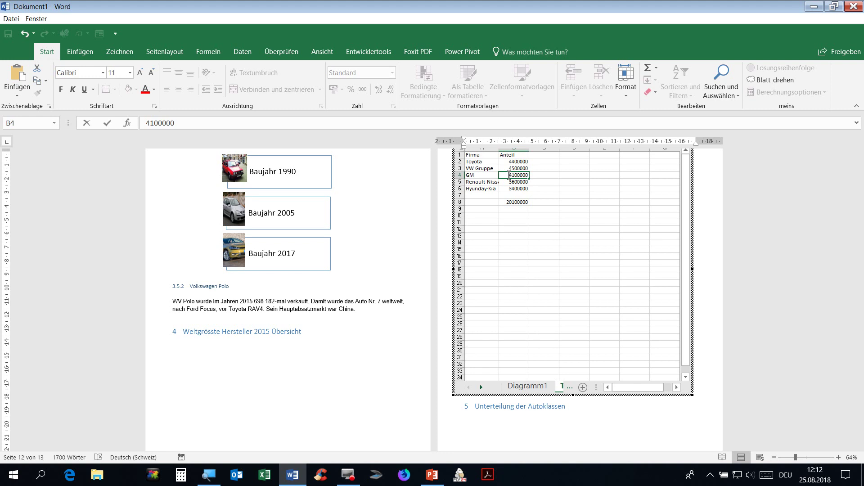
key(Return)
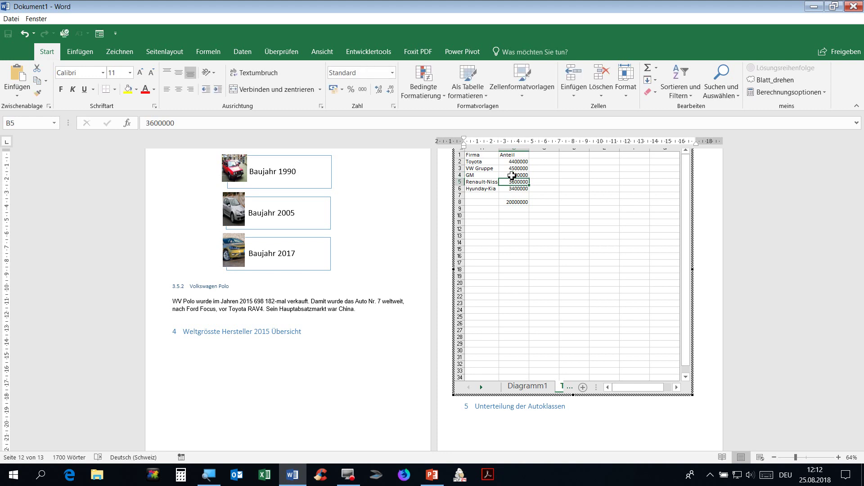
Return to the Diagramm1 sheet and check the percentage and value of the VW Gruppe slice.
click(532, 388)
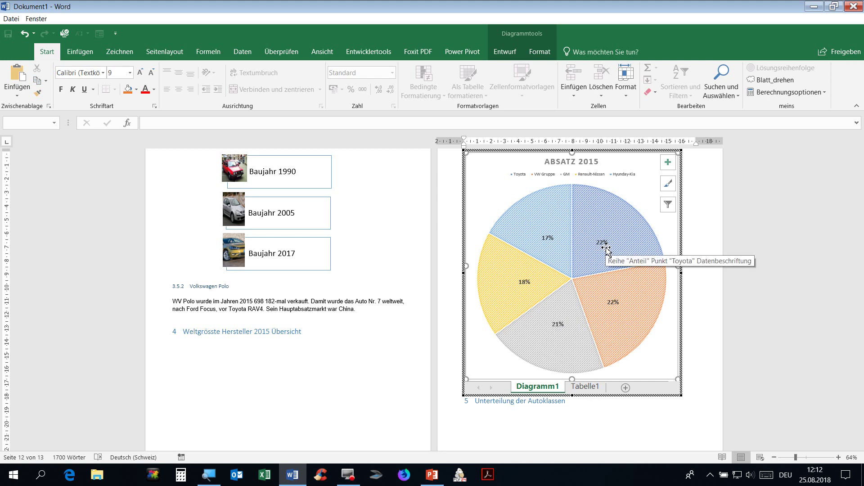
mouse_move(624, 304)
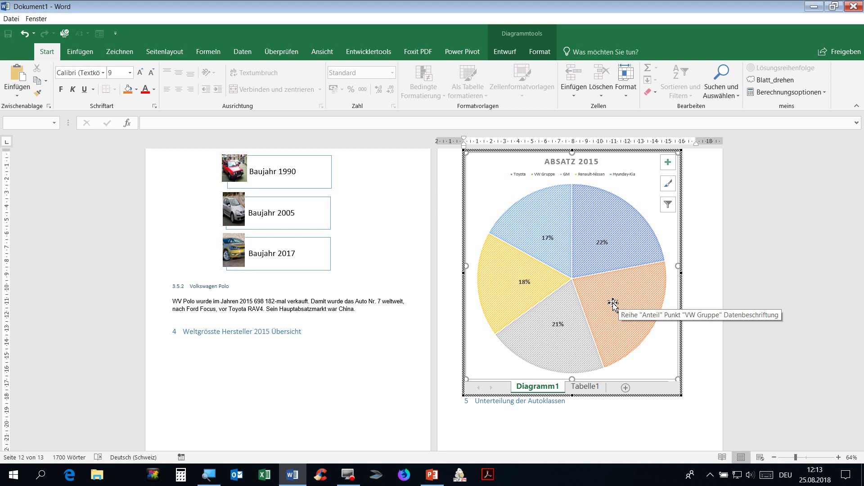
click(660, 338)
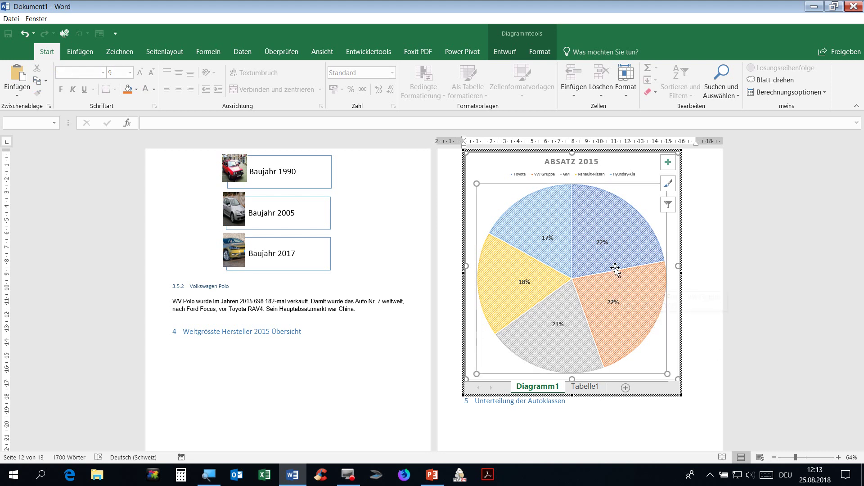
mouse_move(624, 285)
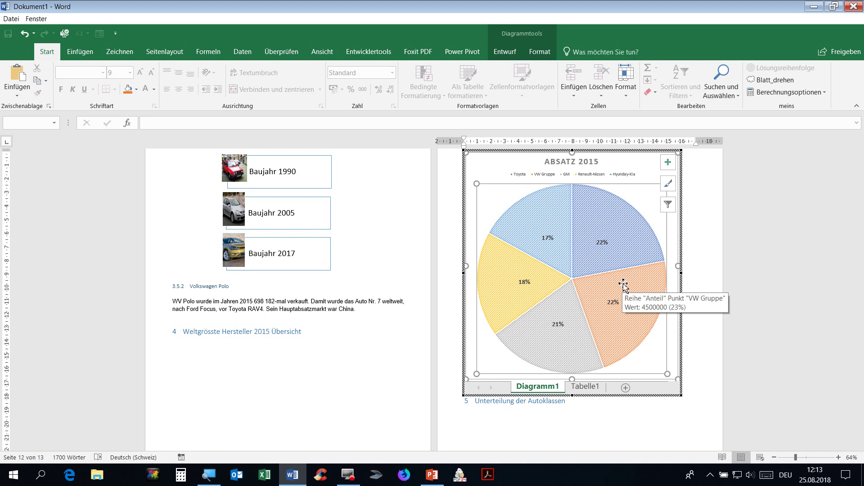
mouse_move(614, 253)
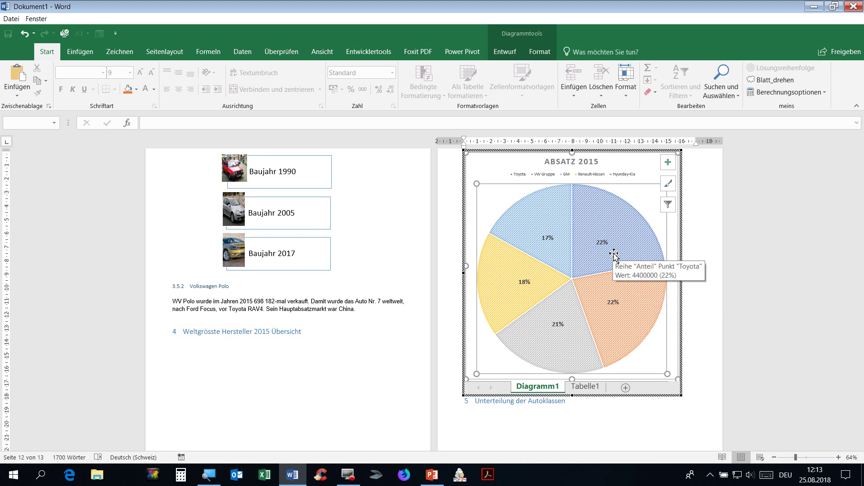
click(505, 52)
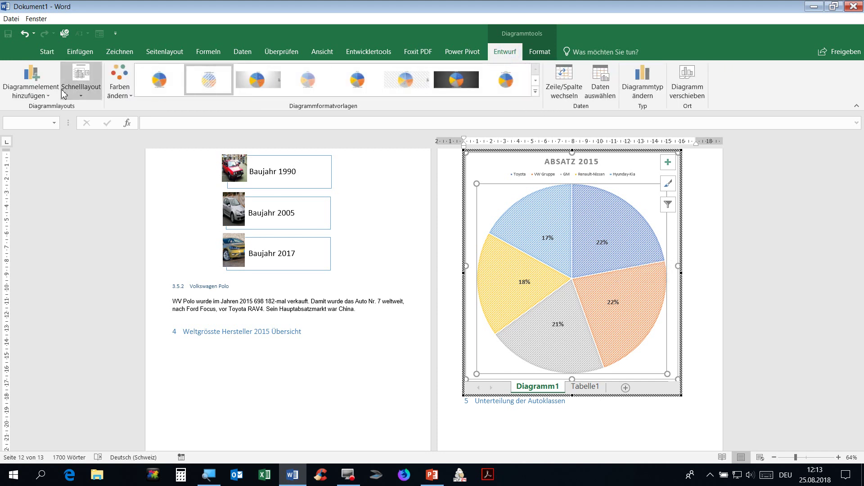
click(30, 96)
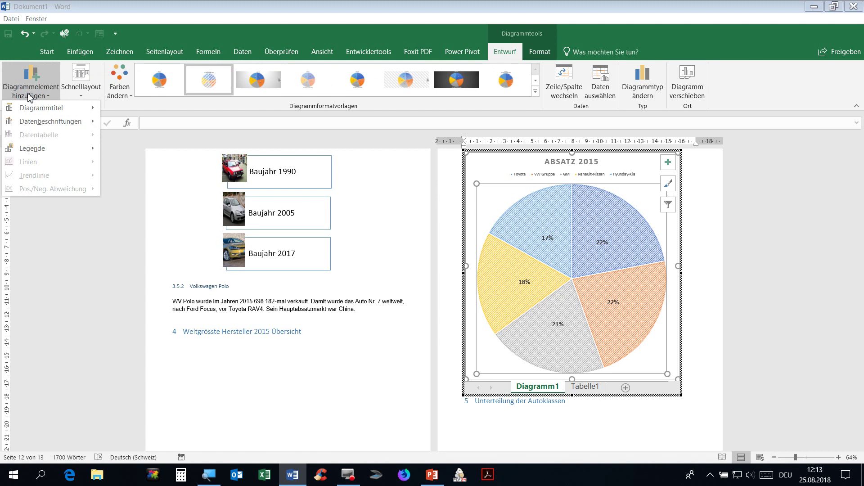
mouse_move(39, 149)
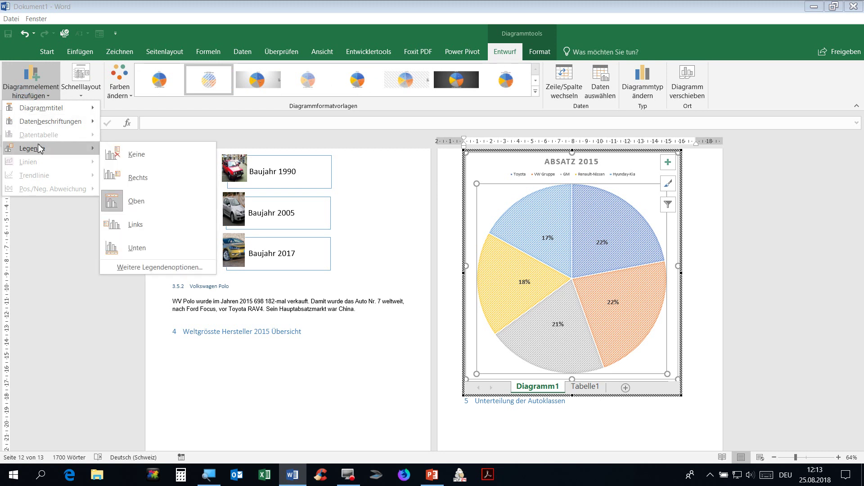
click(167, 269)
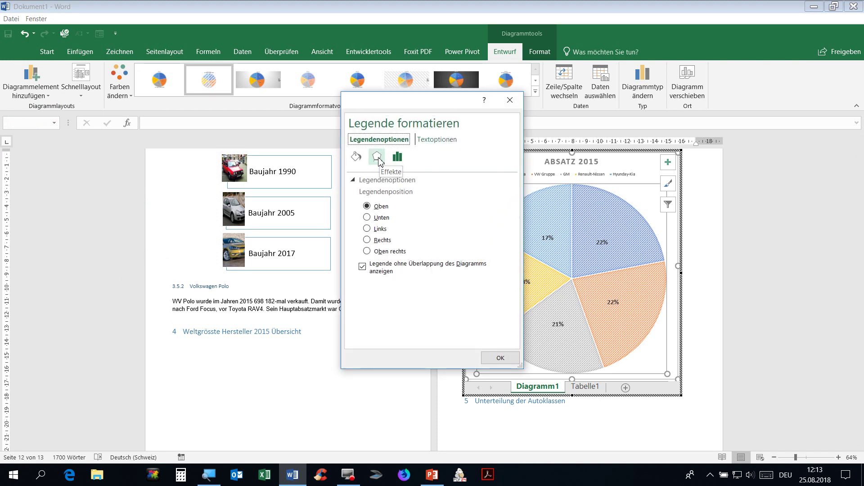
click(510, 100)
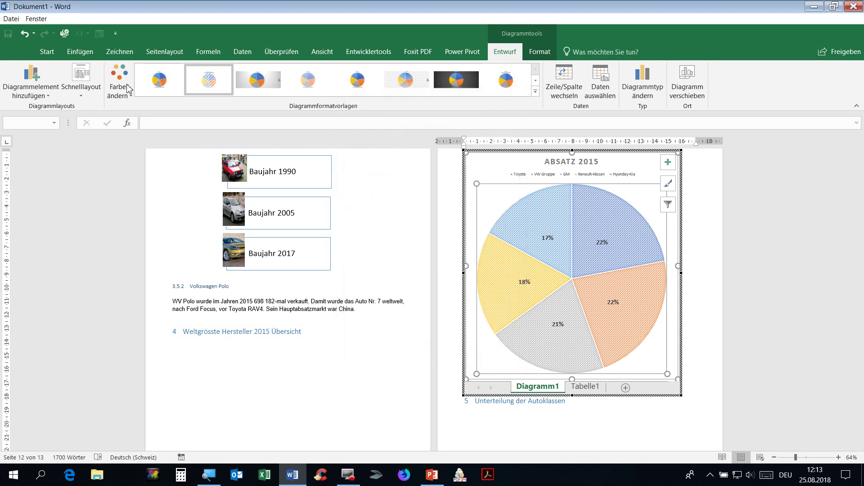
Add the category name and value to the pie chart's data labels and separate the label parts with a new line (Neue Zeile).
click(31, 88)
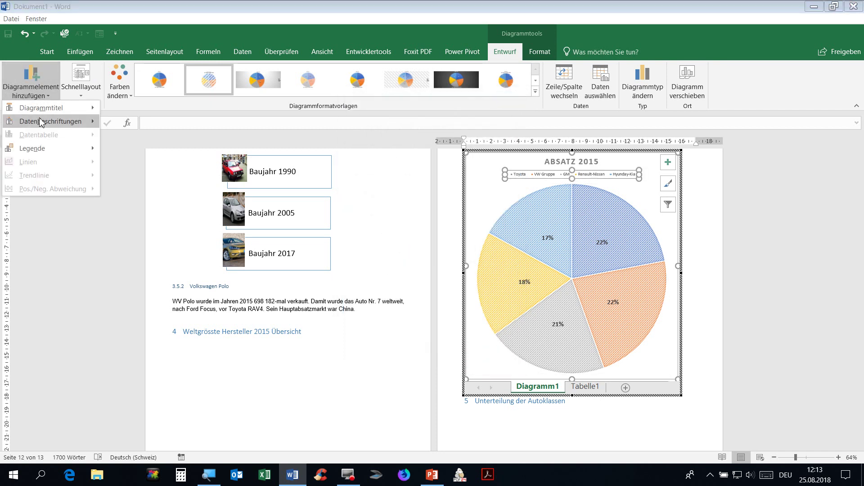
mouse_move(41, 122)
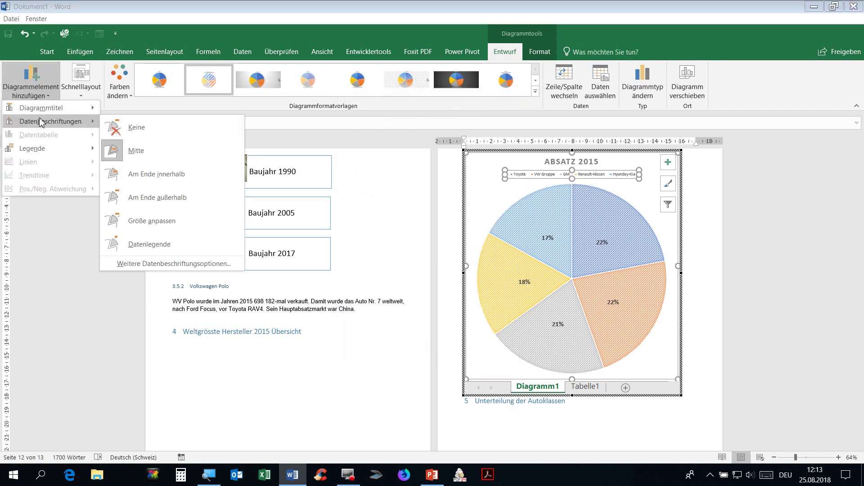
click(185, 262)
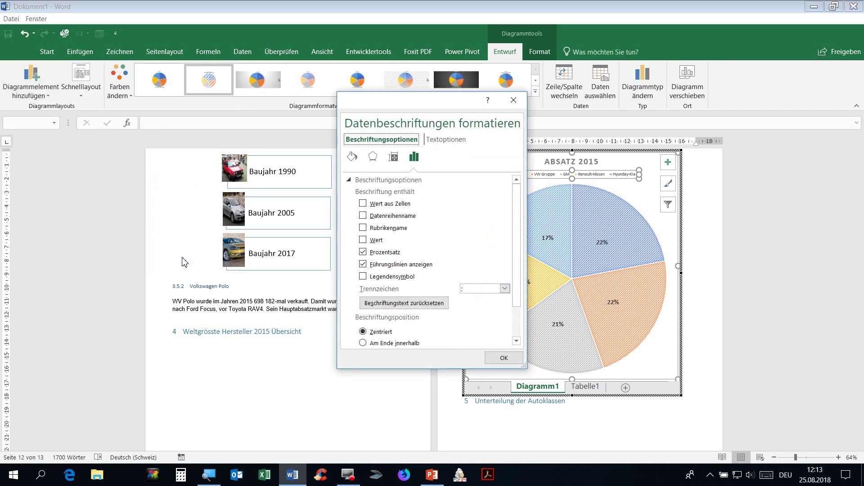
drag(433, 107, 365, 131)
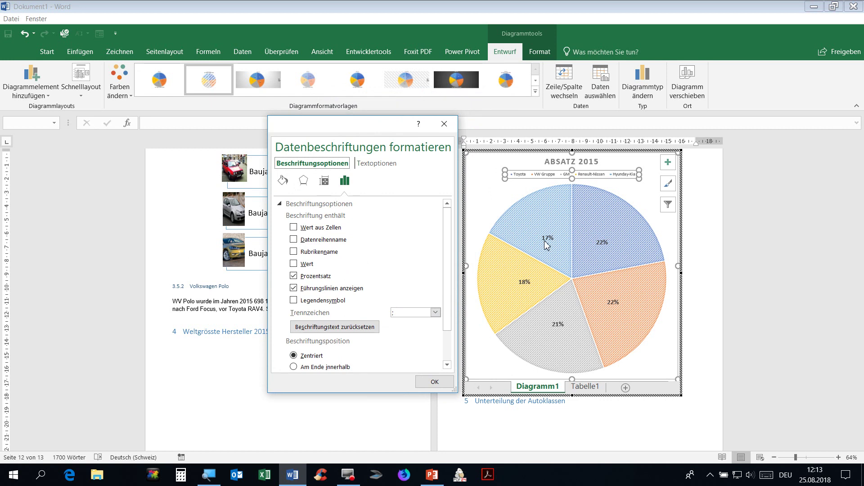
click(294, 264)
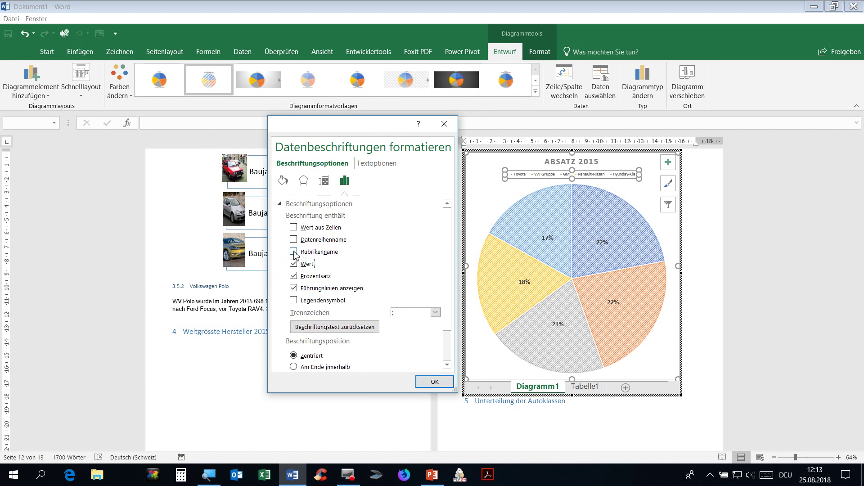
click(294, 252)
click(435, 312)
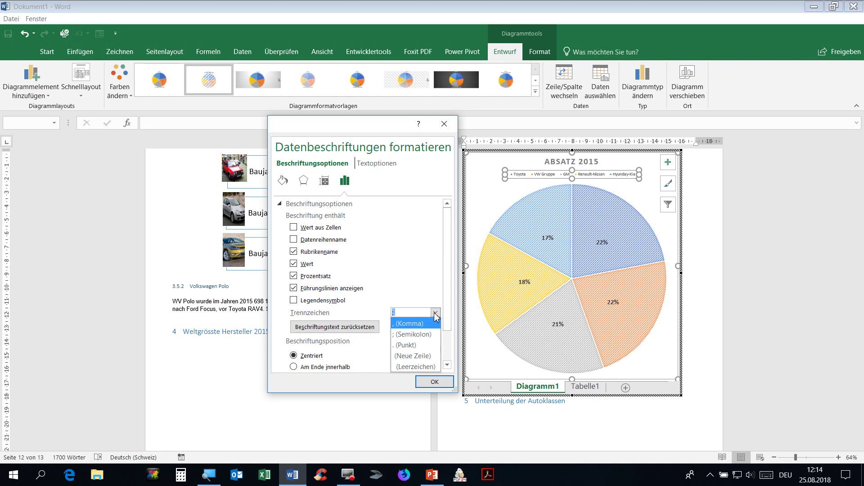
click(429, 356)
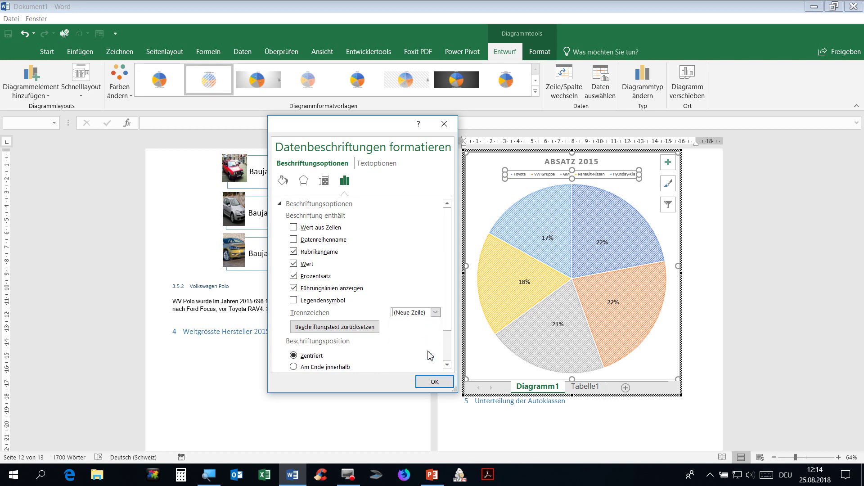
click(434, 382)
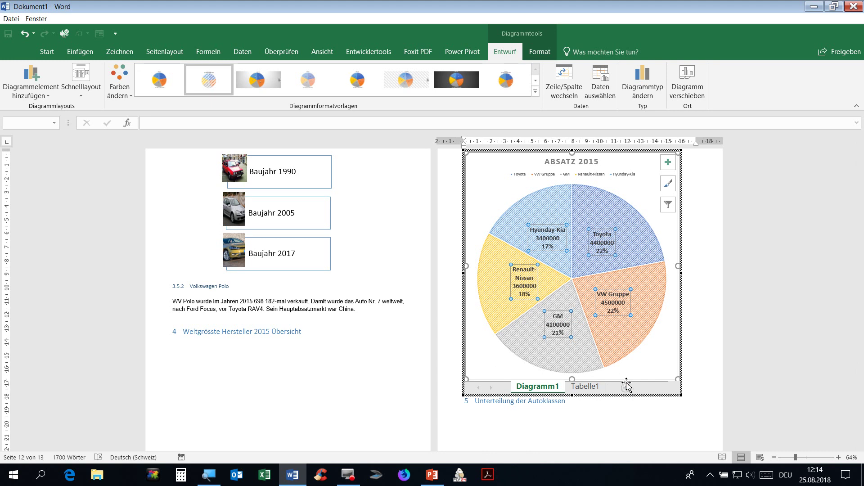
Delete the legend from the embedded pie chart and leave its in-place editing to return to the document.
click(602, 177)
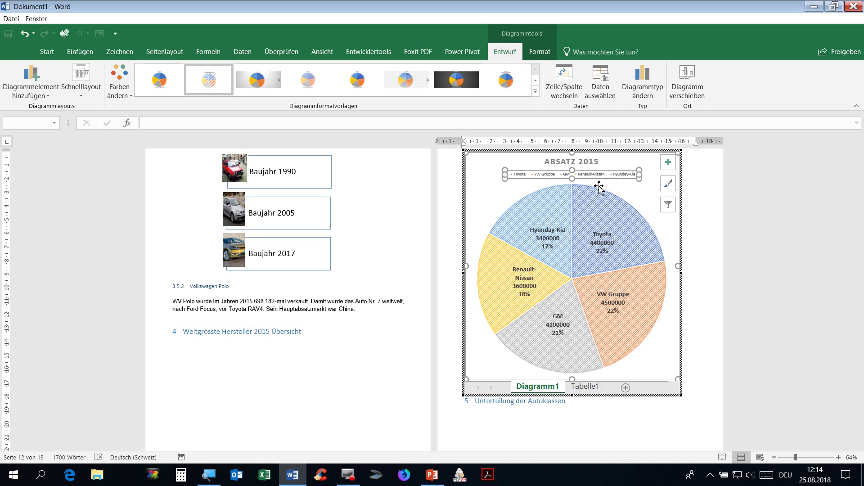
key(Delete)
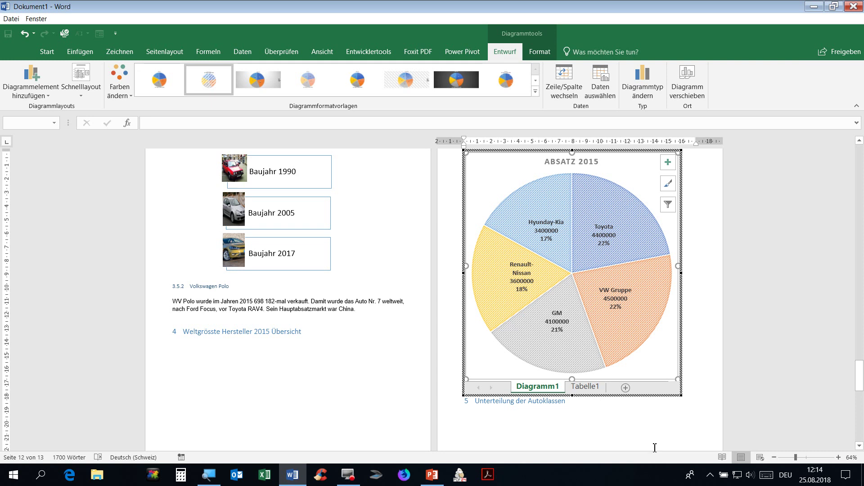
click(651, 430)
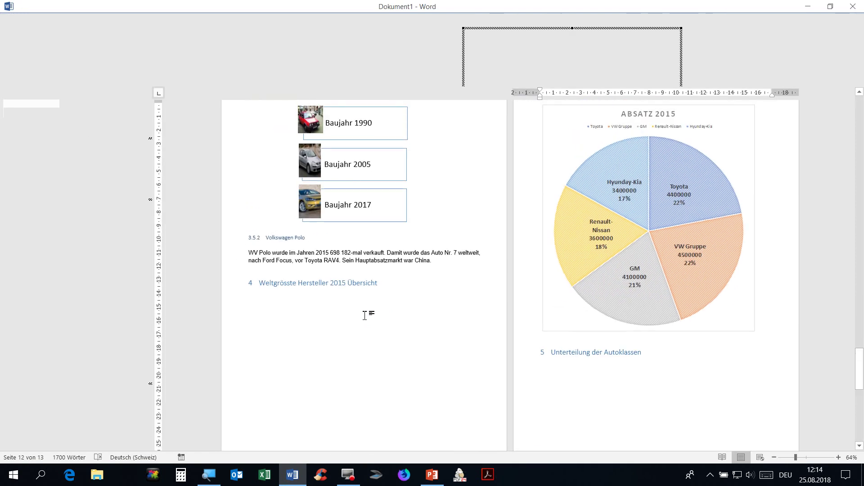
Insert a page break directly before heading 4, Weltgrösste Hersteller 2015 Übersicht.
click(397, 290)
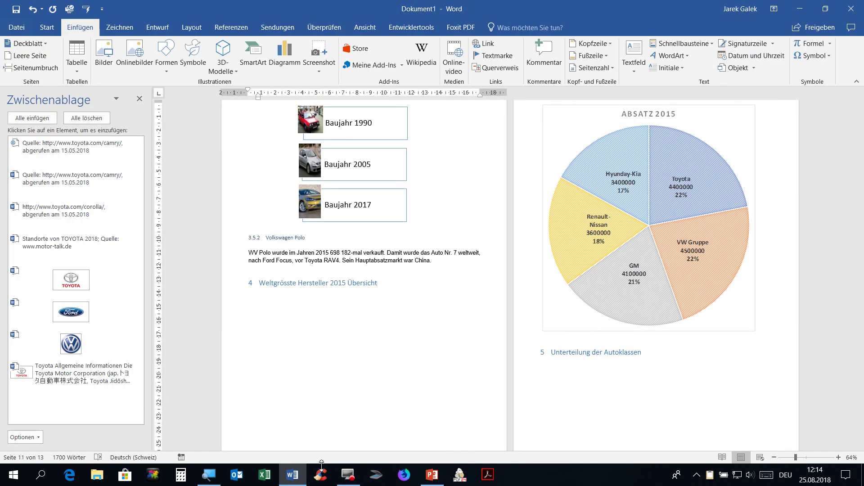
click(260, 283)
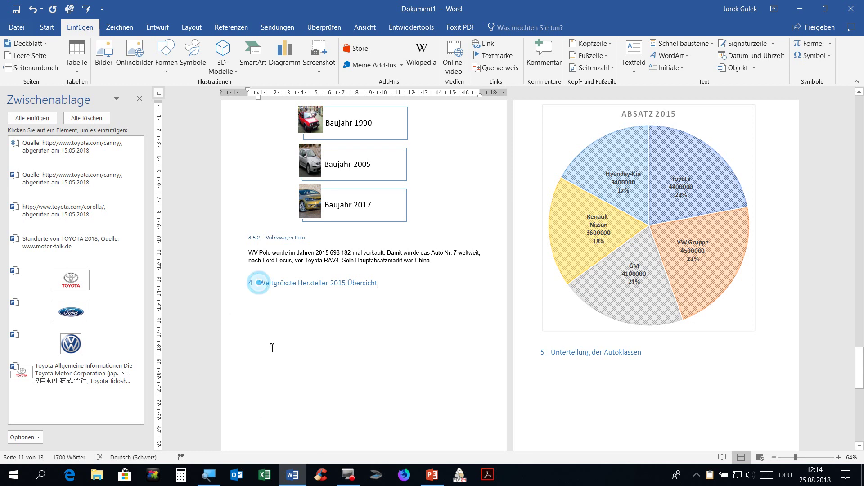
key(ctrl+Return)
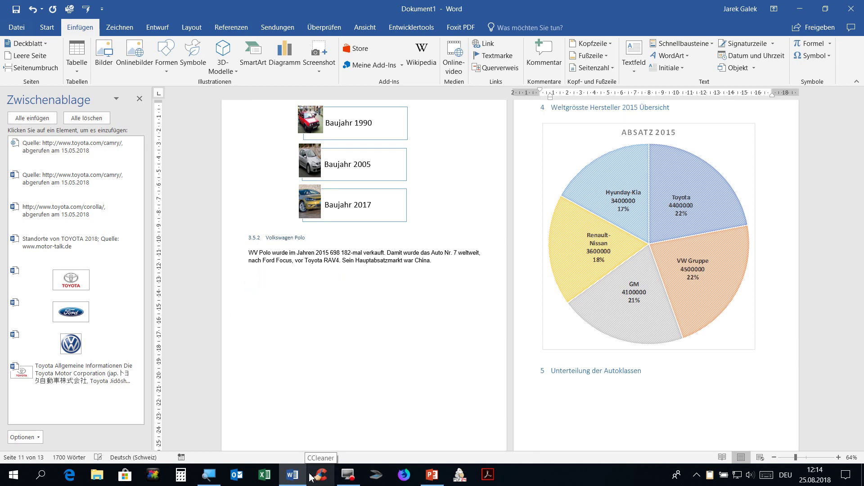
scroll(518, 405, down, 3)
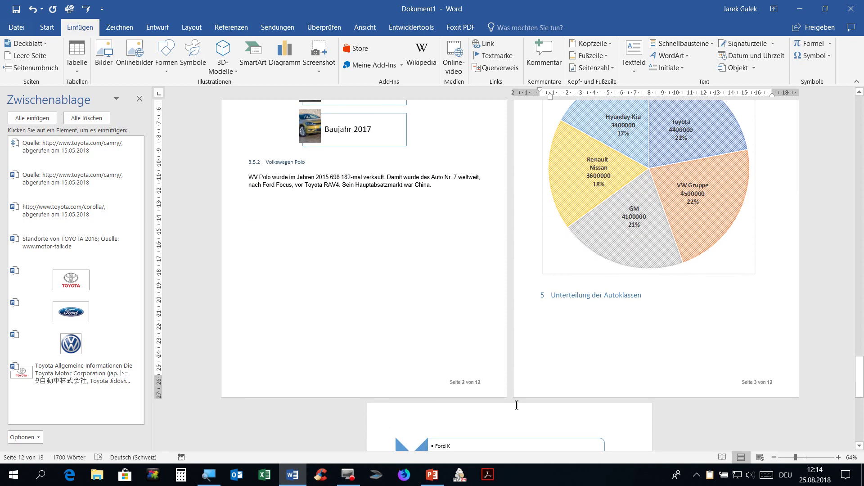
scroll(505, 442, up, 2)
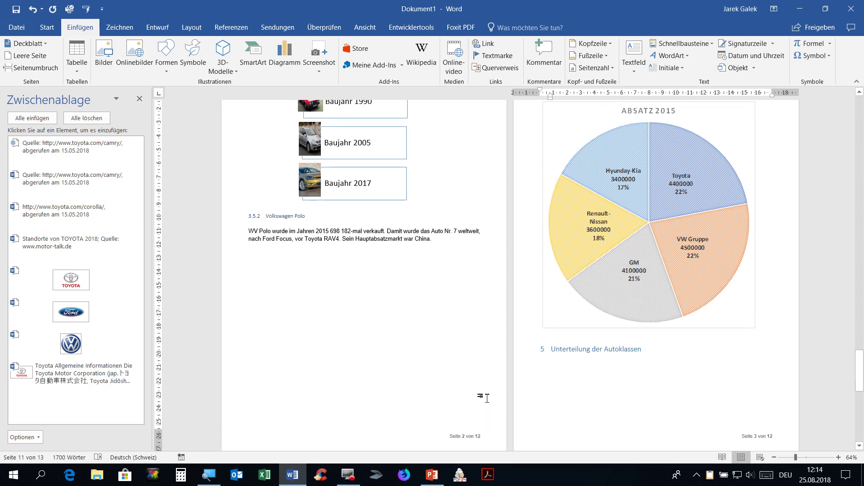
scroll(580, 389, down, 10)
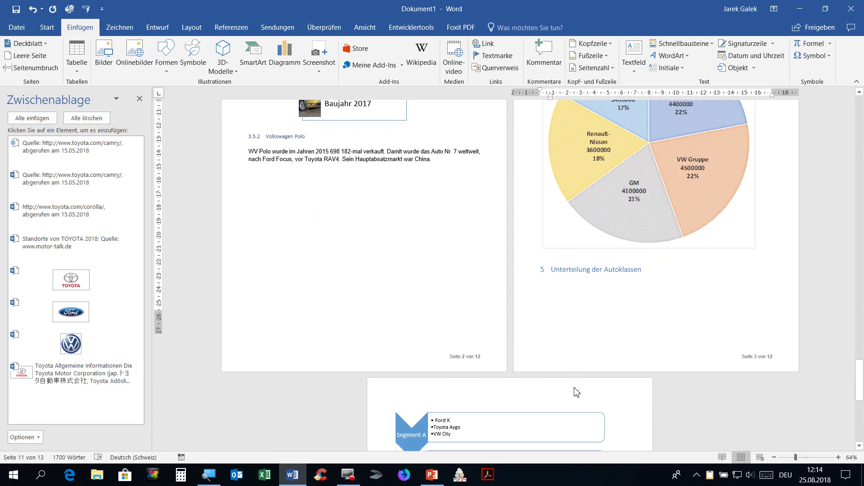
scroll(570, 390, up, 8)
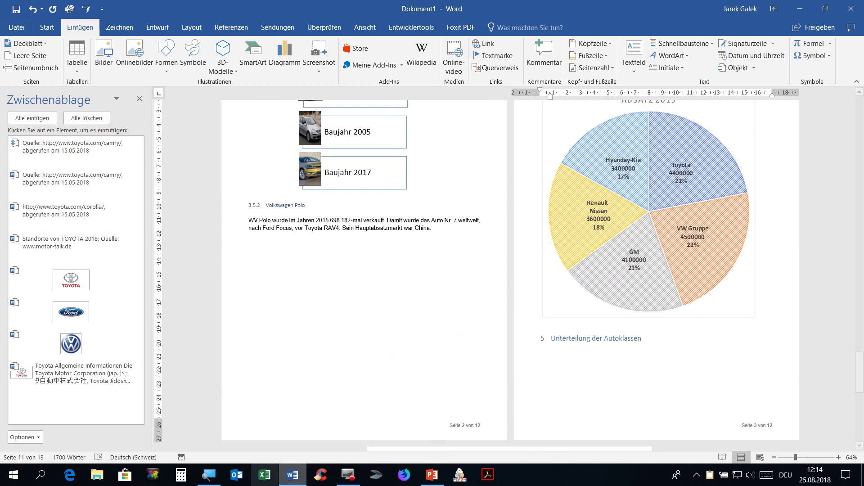
Switch to Excel and create a new blank workbook.
click(267, 482)
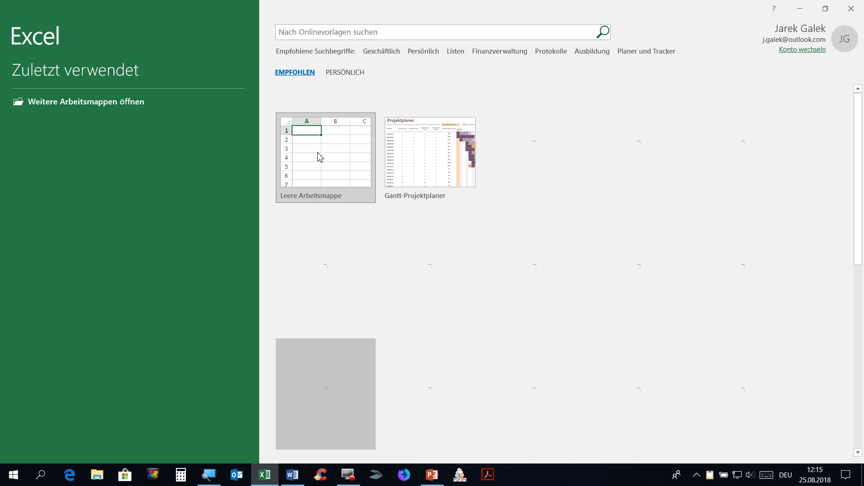
click(317, 156)
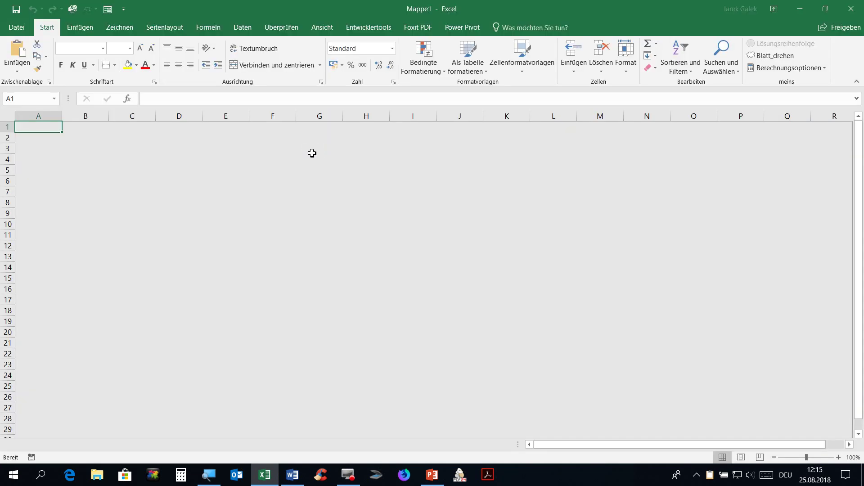
click(25, 128)
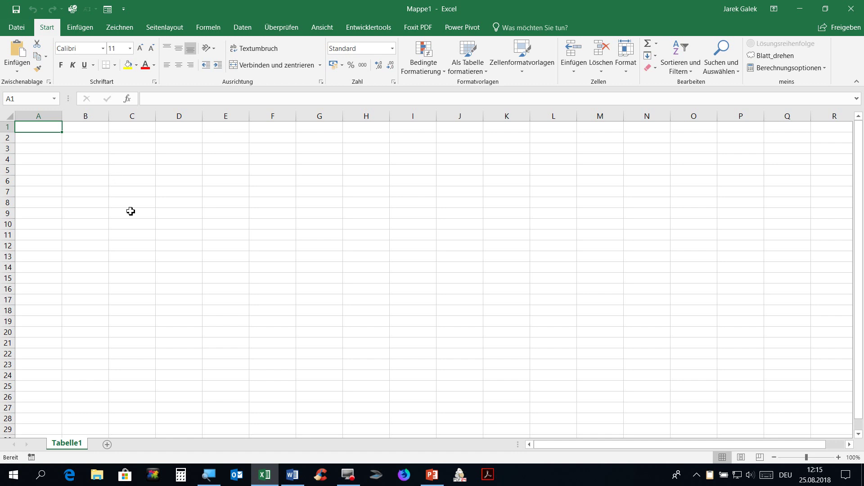
ctrl+scroll(131, 224, up, 12)
Enter the heading Kostenanteile in cell A1.
click(105, 157)
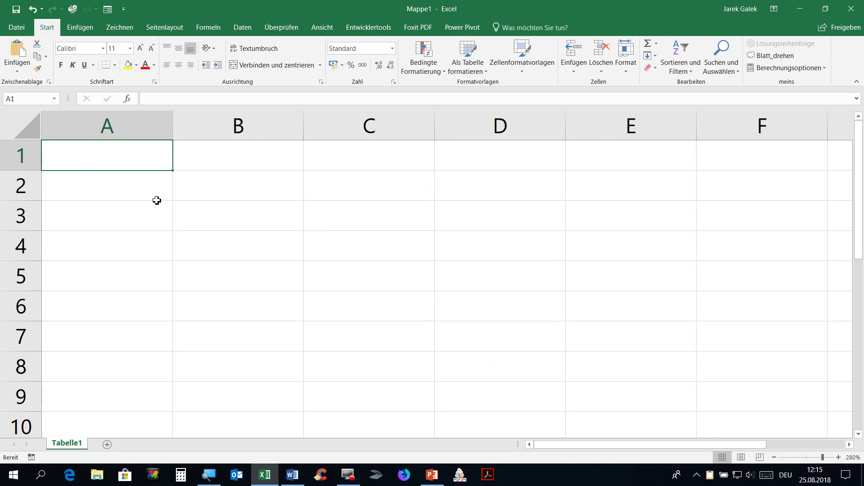
text(KOstenanzei)
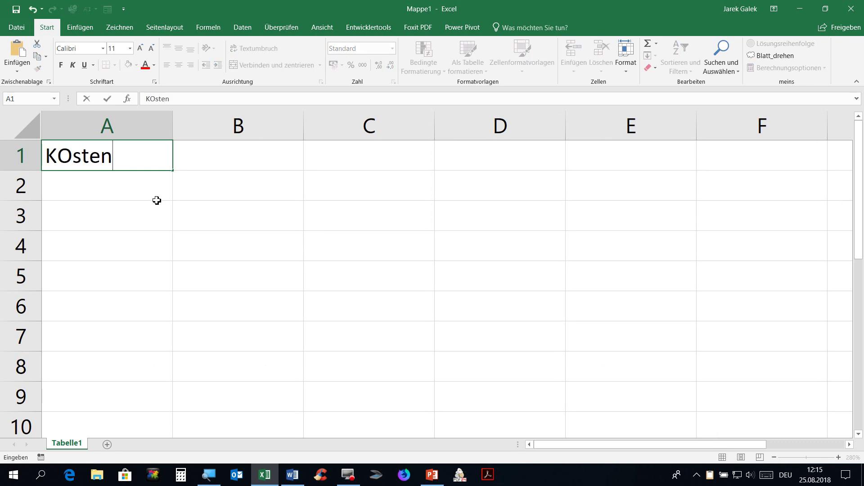
key(BackSpace)
key(BackSpace)
key(BackSpace)
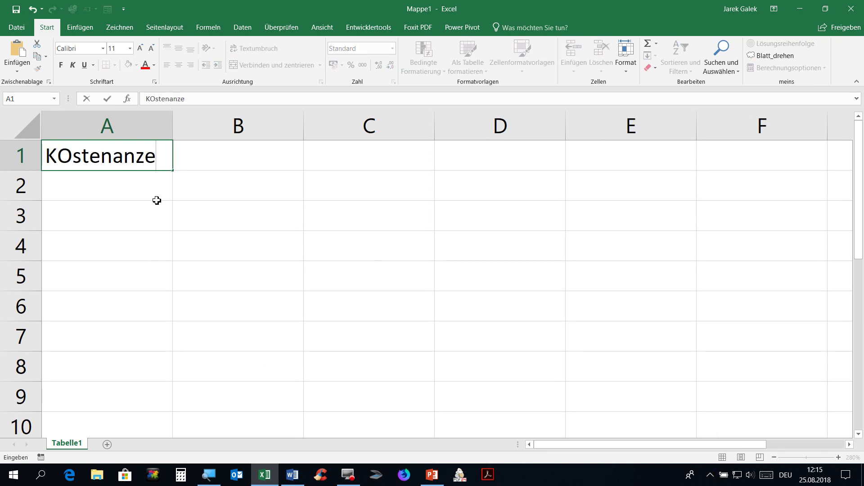
text(teile)
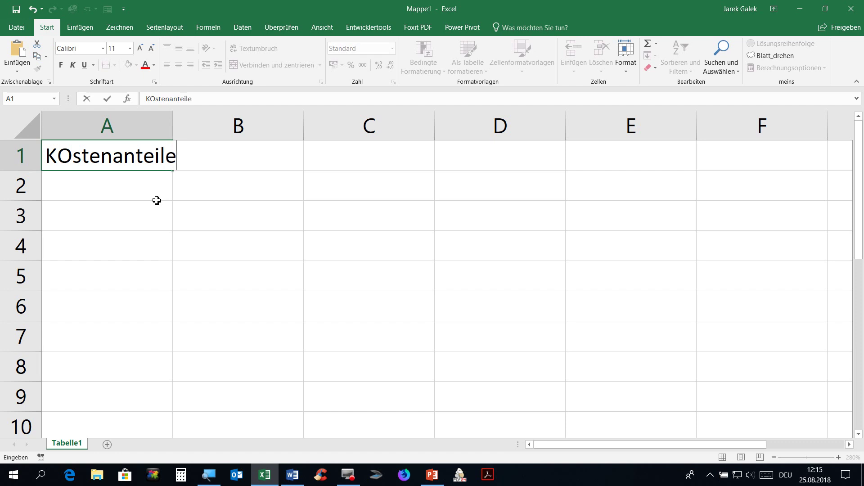
key(Return)
Enter the cost categories Entwicklung, Produktion and Distribution in cells A2 to A4 below the Kostenanteile heading.
text(En)
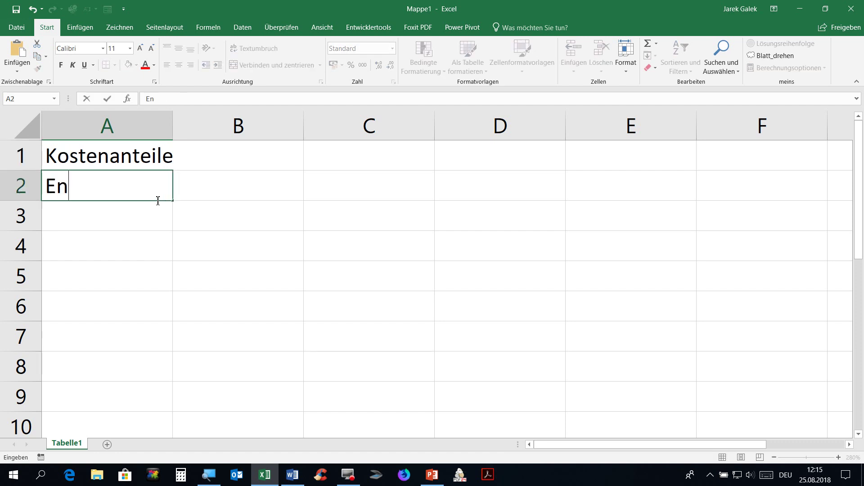
text(twicklun)
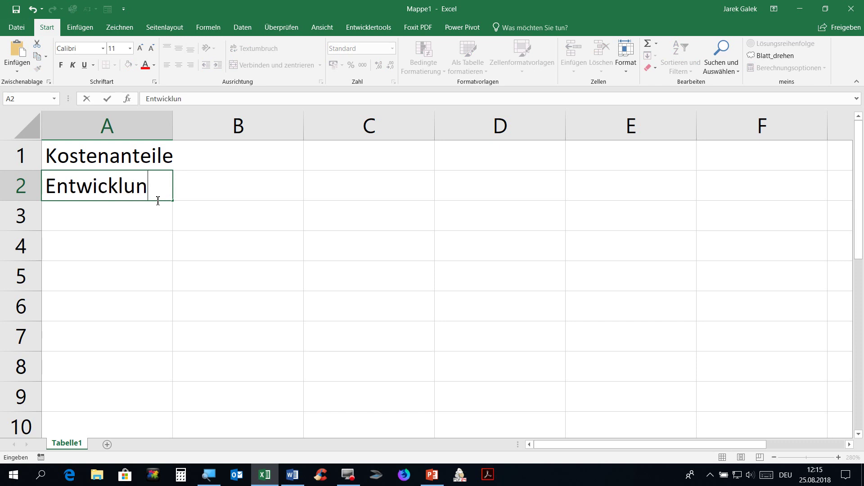
text(g)
key(Return)
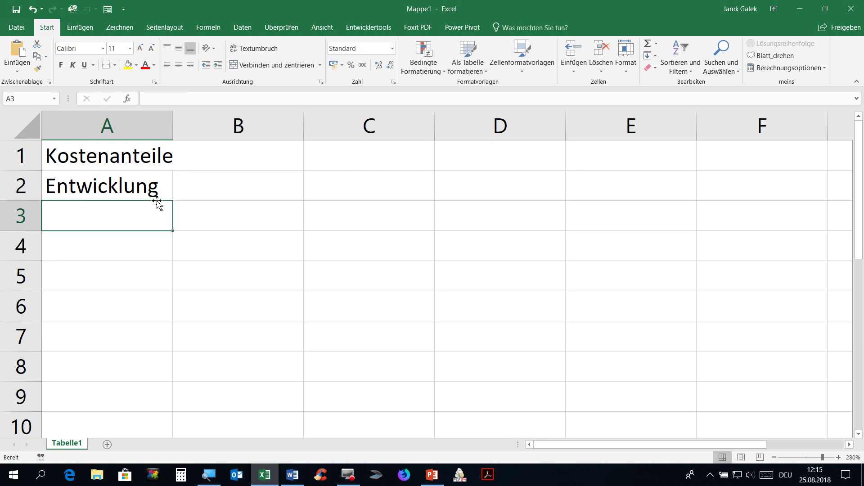
text(Pro)
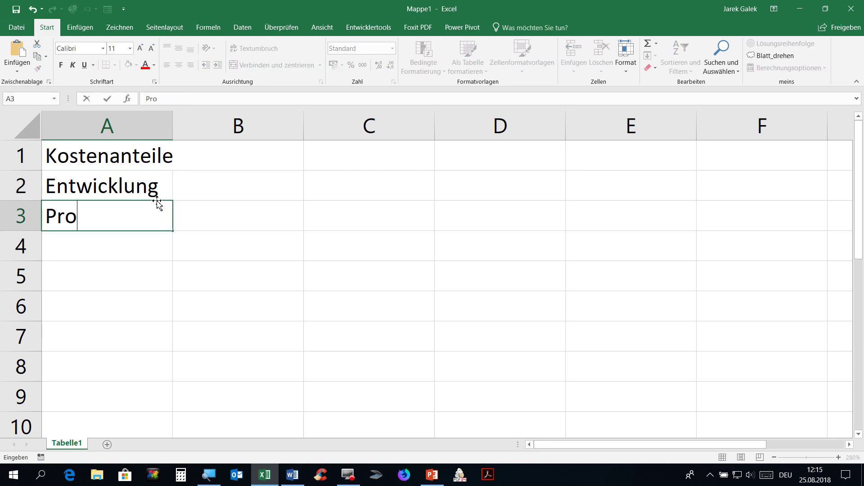
text(duktion)
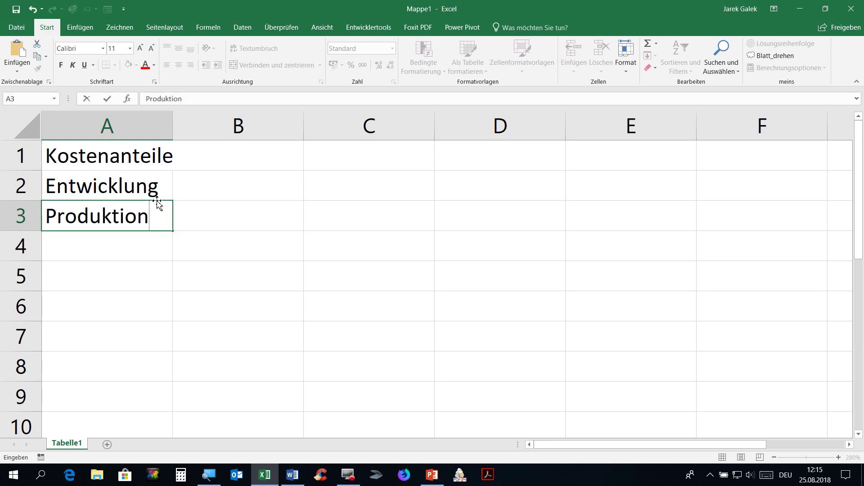
key(Return)
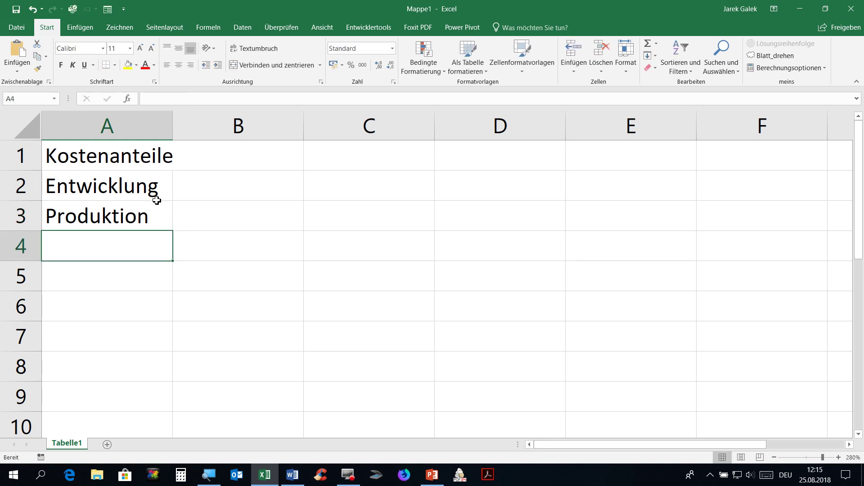
text(Distribution)
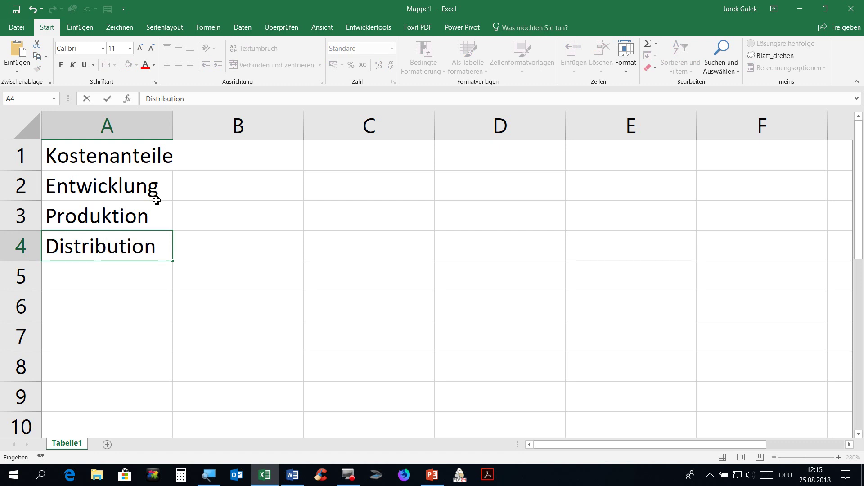
key(Return)
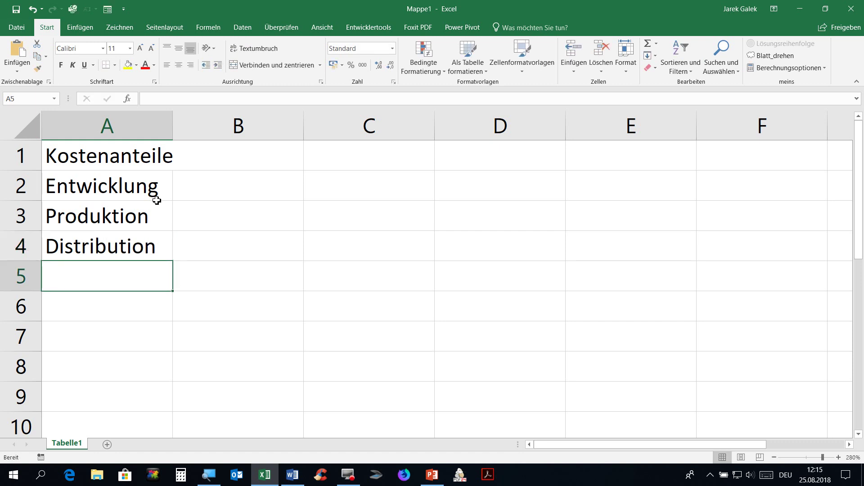
text(Marge)
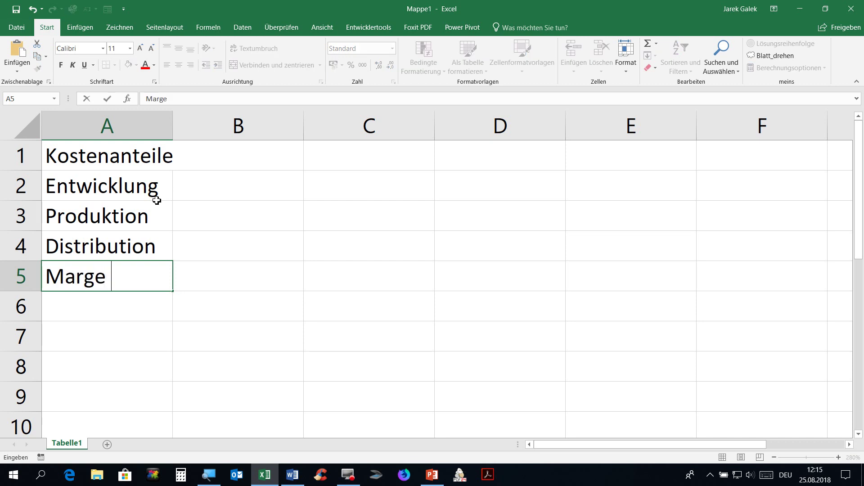
key(BackSpace)
key(BackSpace)
key(BackSpace)
key(BackSpace)
key(BackSpace)
key(BackSpace)
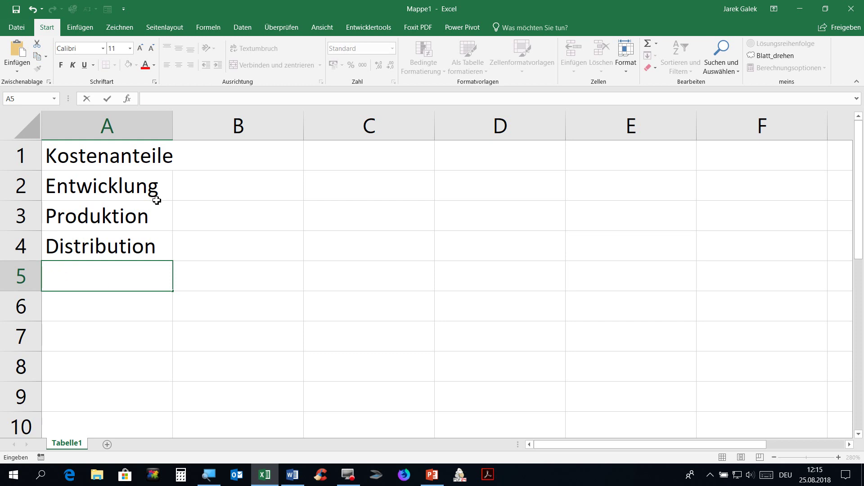
Enter the category Support in cell A5 and fit column A's width to its contents.
text(Support)
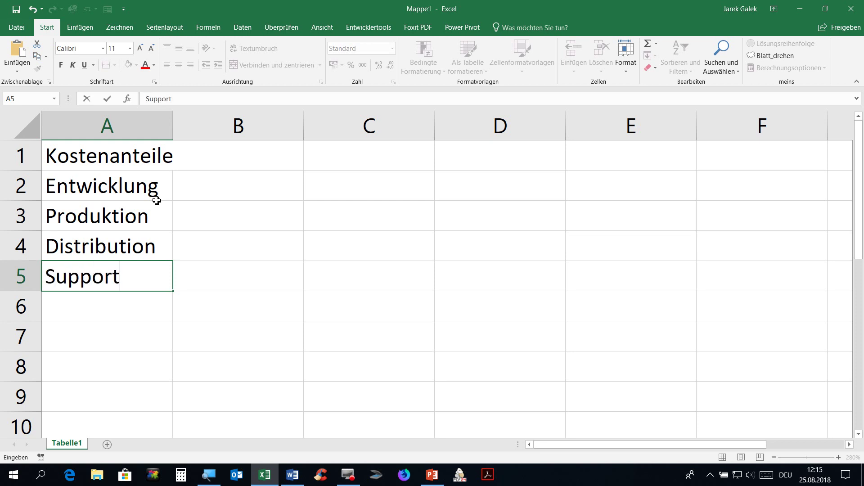
key(Return)
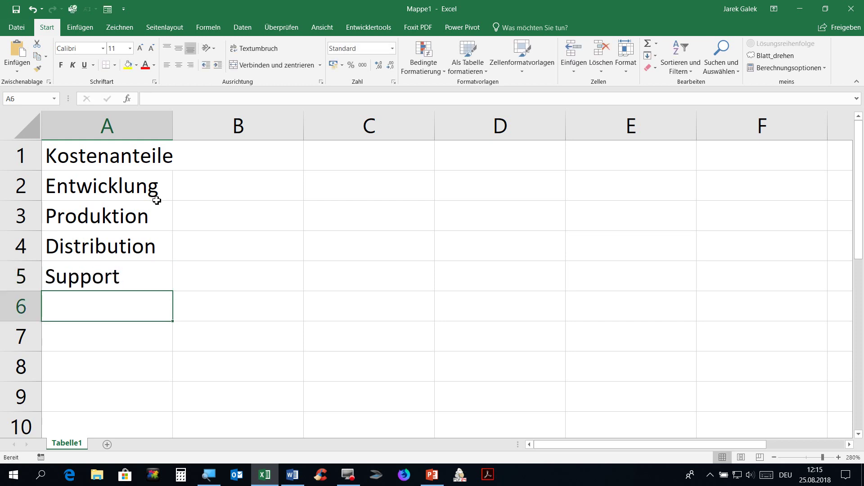
double_click(173, 126)
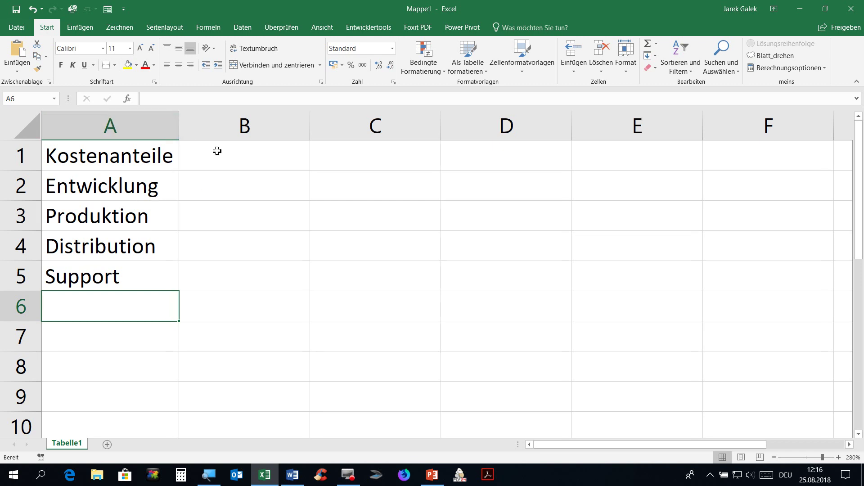
Enter the heading "in CHF /1000 CHF" in cell B1 and fit column B's width to it.
click(218, 152)
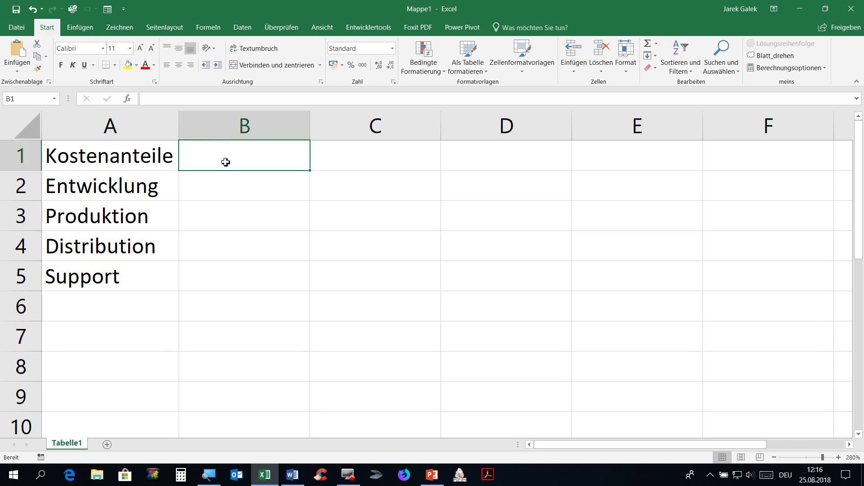
click(168, 160)
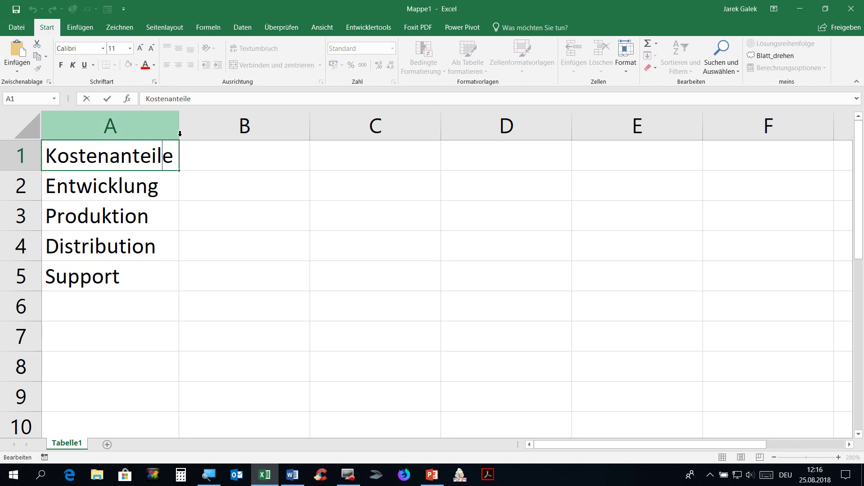
drag(179, 133, 179, 131)
click(199, 150)
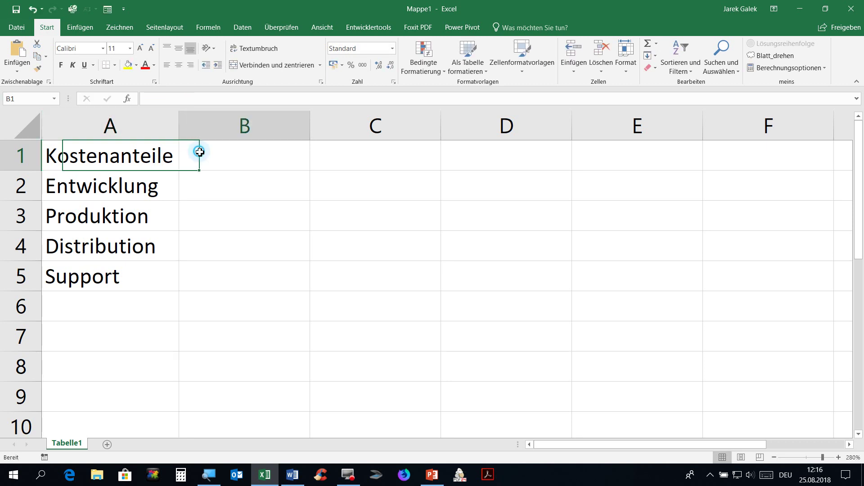
text(in CHF)
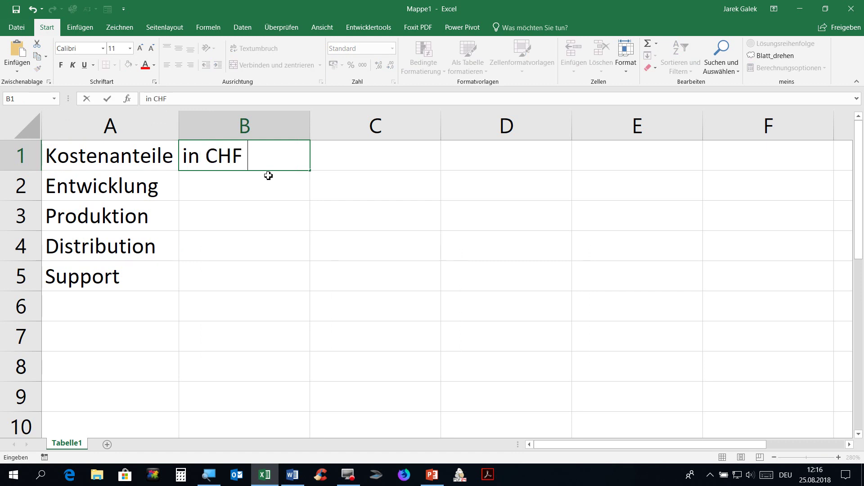
text( /100)
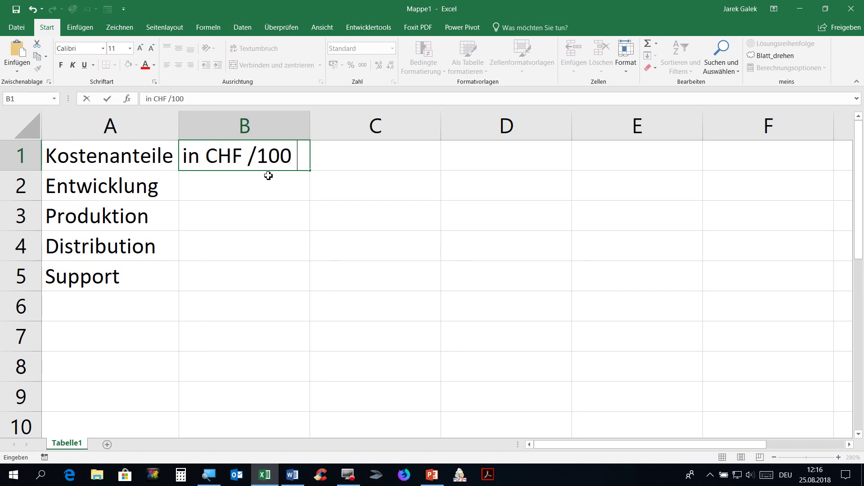
text(0 Chf)
key(BackSpace)
key(BackSpace)
text(HF)
key(Return)
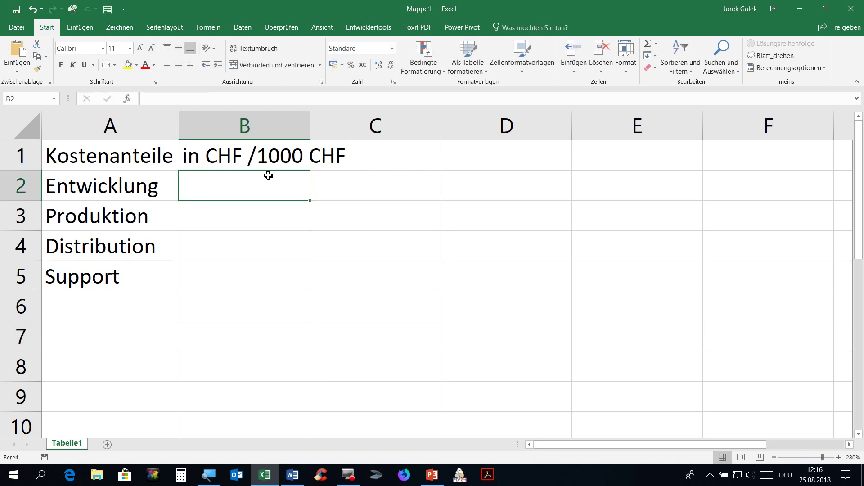
double_click(309, 120)
Add the category Diverses in cell A6 below Support.
click(133, 305)
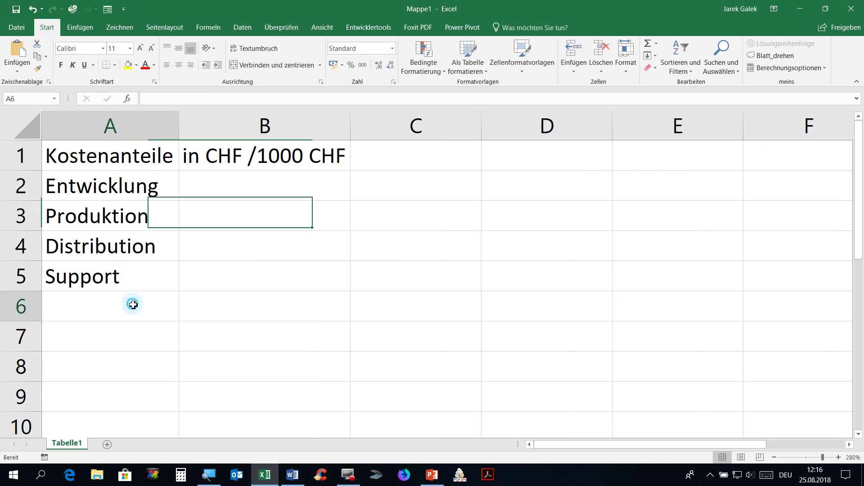
text(DIverses)
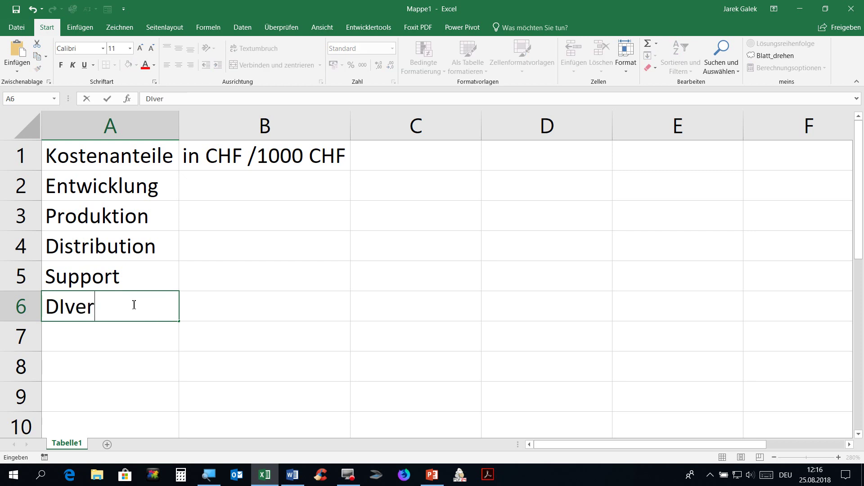
key(Tab)
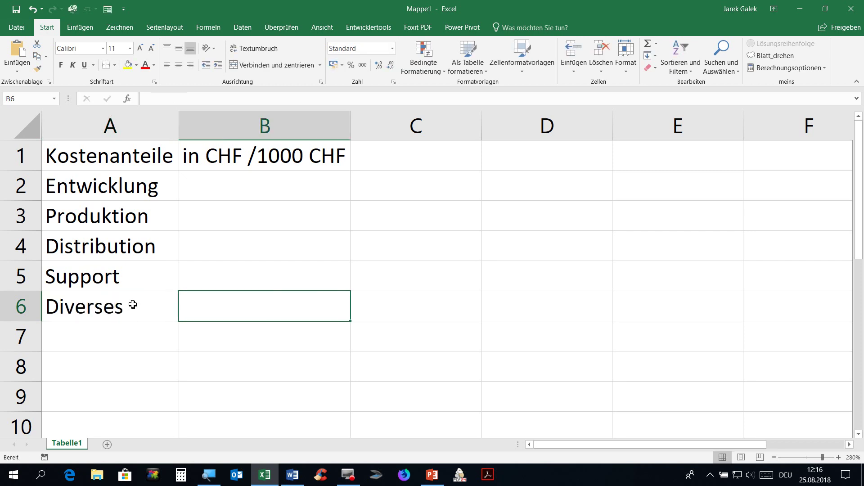
Enter the cost values 250 for Entwicklung, 370 for Produktion and 180 for Distribution in column B.
click(184, 194)
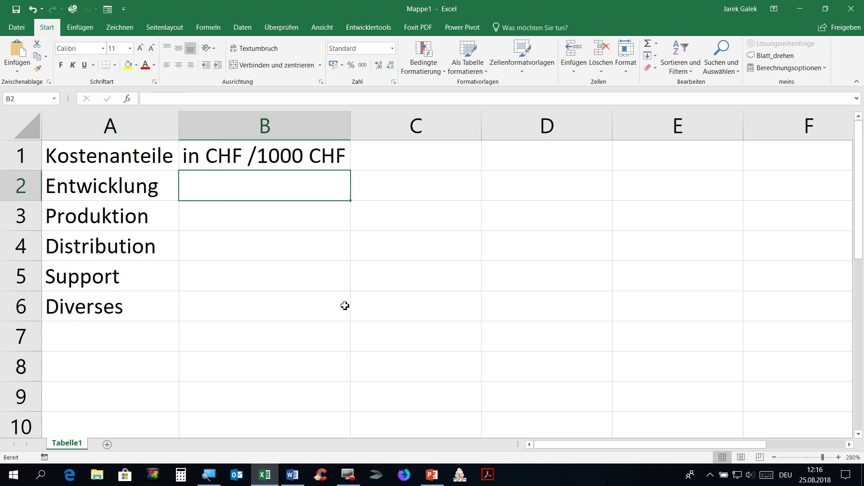
text(250)
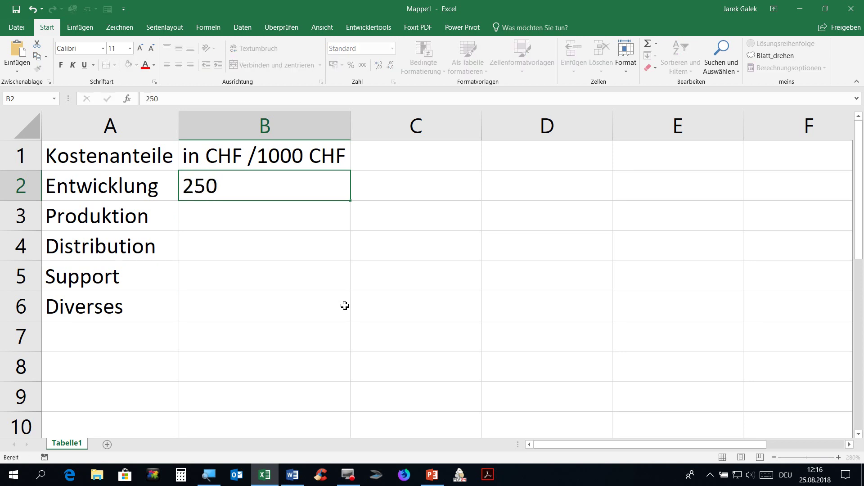
key(Return)
key(Return)
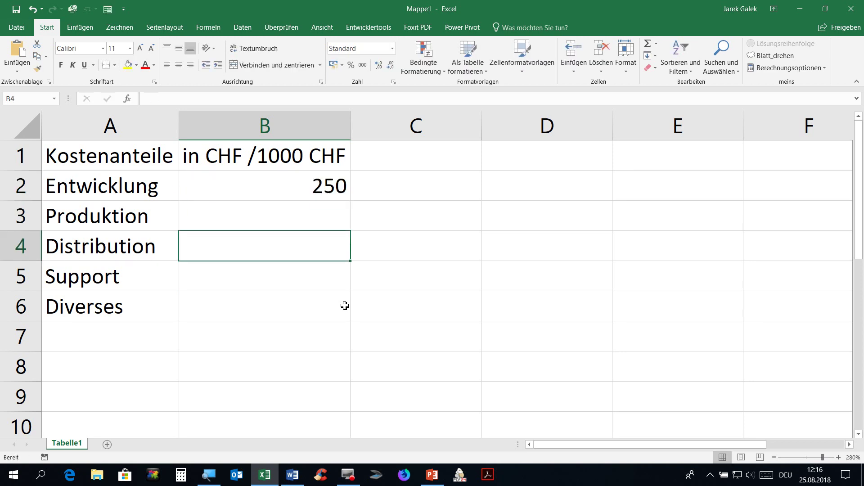
key(Up)
text(370)
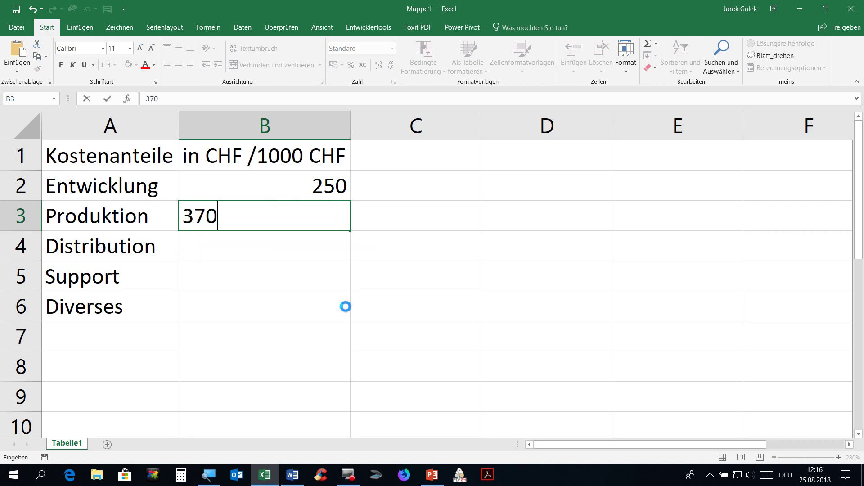
key(Return)
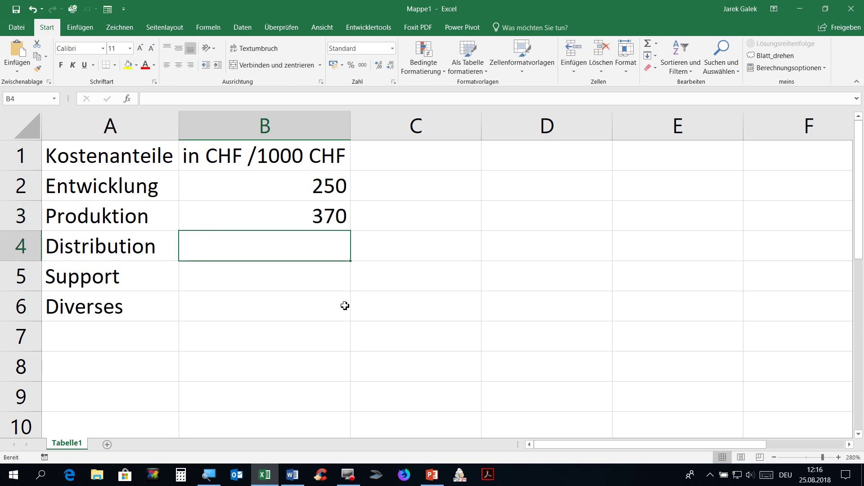
text(180)
key(Return)
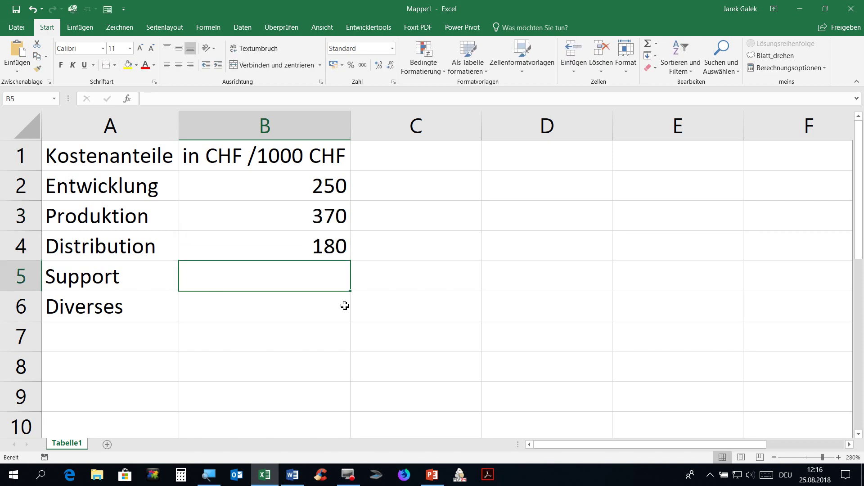
Enter the cost values 60 for Support and 55 for Diverses in cells B5 and B6.
drag(344, 181, 334, 236)
click(295, 266)
text(60)
key(Return)
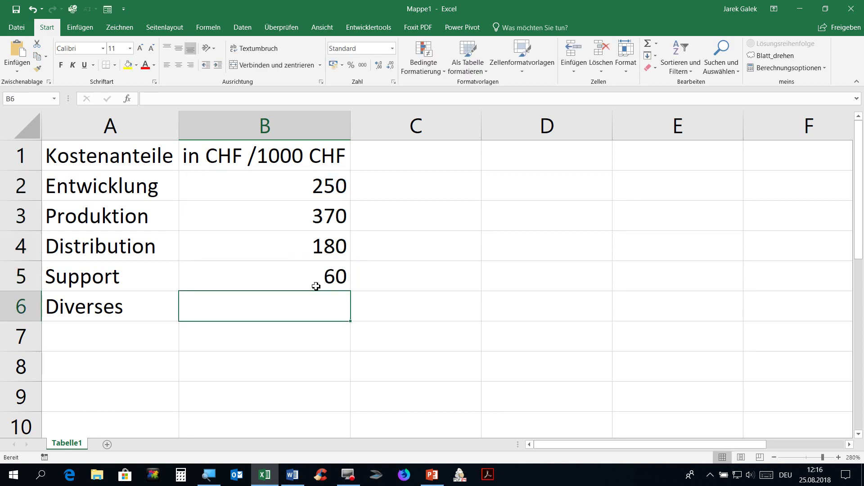
text(55)
key(Return)
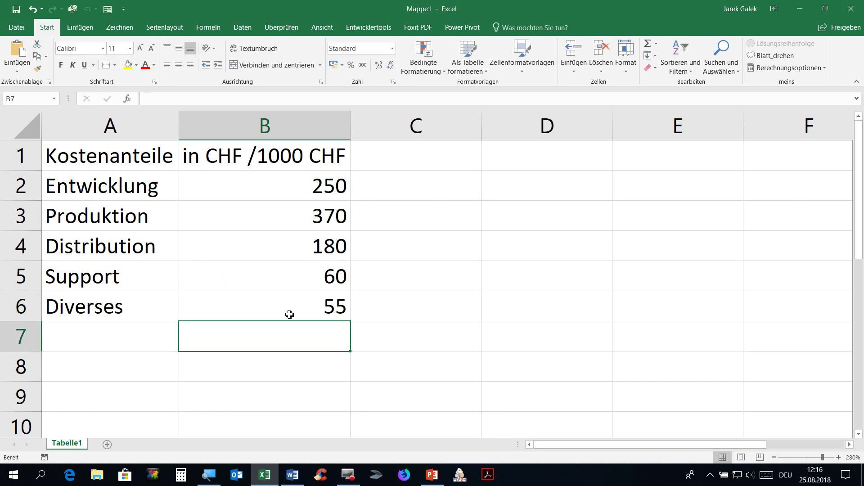
Apply all borders (Alle Rahmenlinien) to the cost table in cells A1 to B6.
click(115, 367)
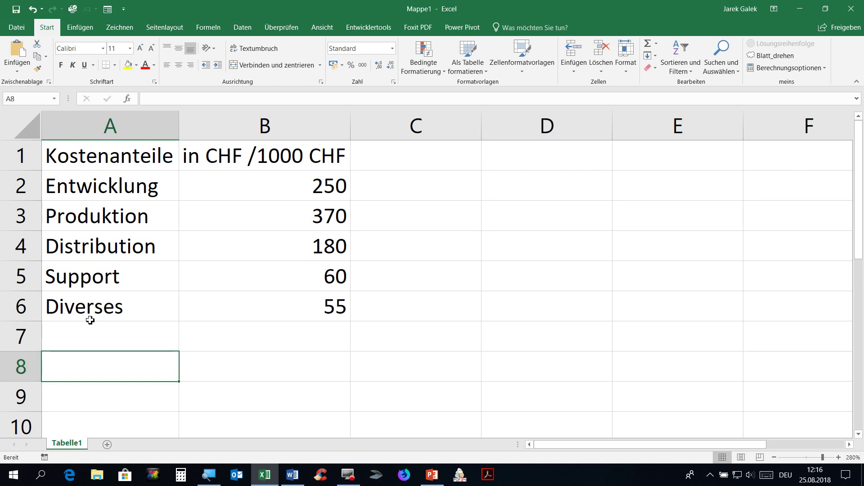
drag(292, 298, 10, 108)
click(115, 67)
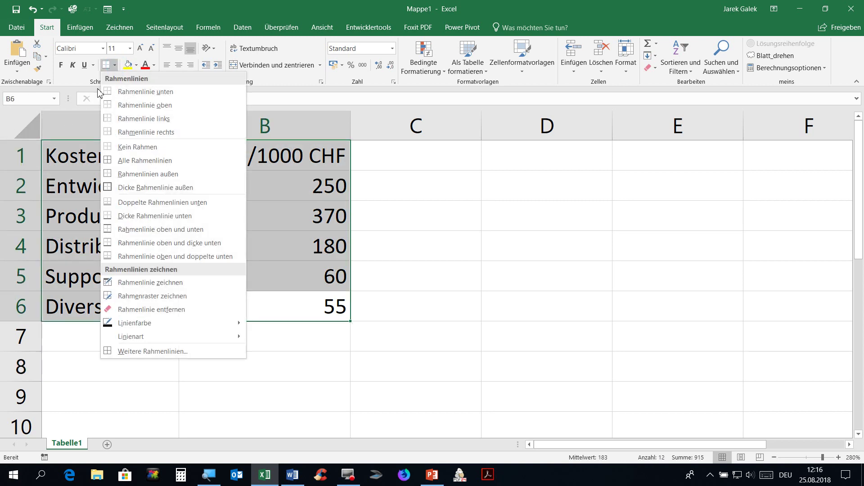
click(161, 165)
Total the costs in cell B8 with =SUMME(B2:B7) and label the row Gesamt in cell A8.
click(123, 371)
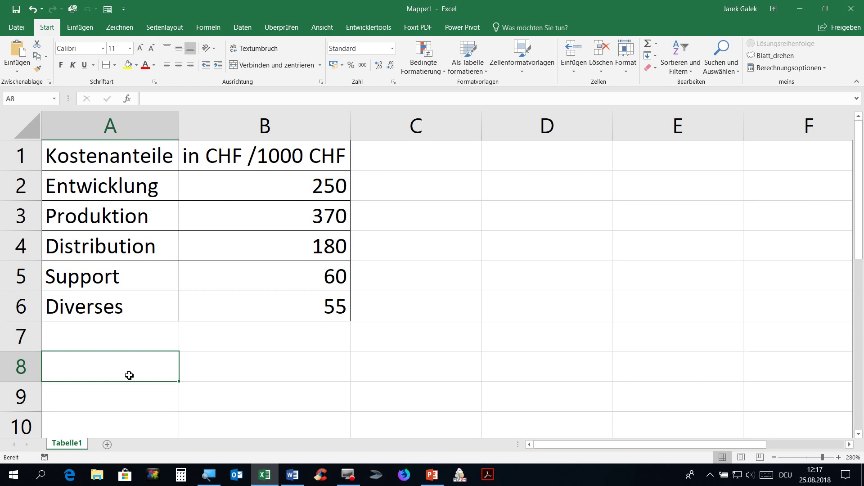
key(Right)
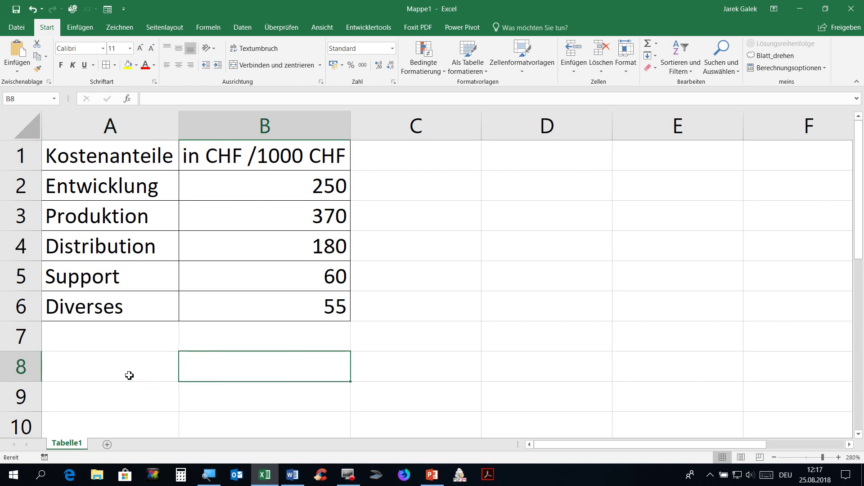
click(649, 47)
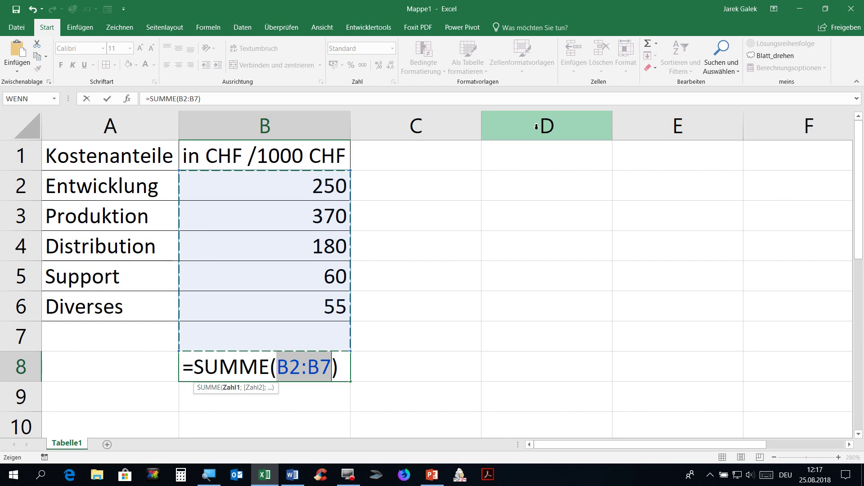
key(Return)
click(166, 363)
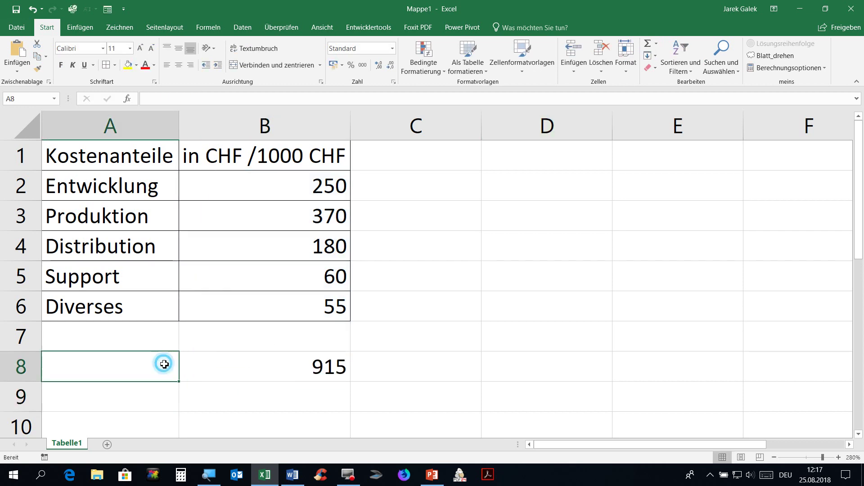
text(Gesamt)
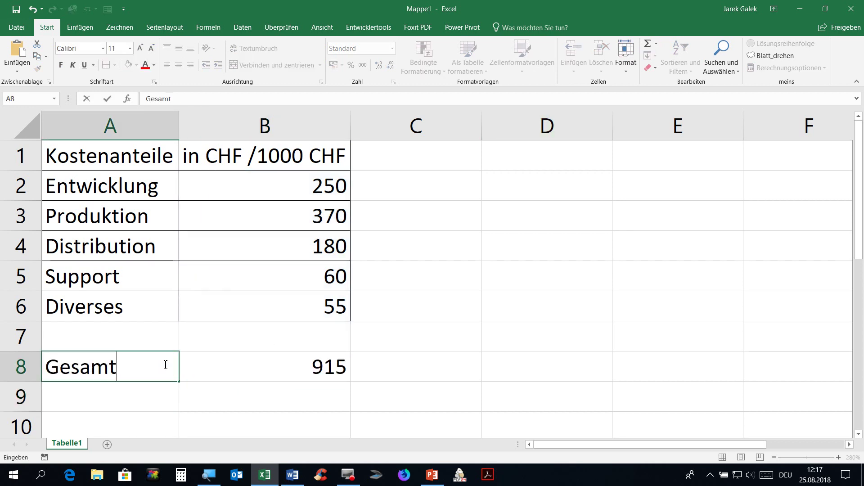
key(Return)
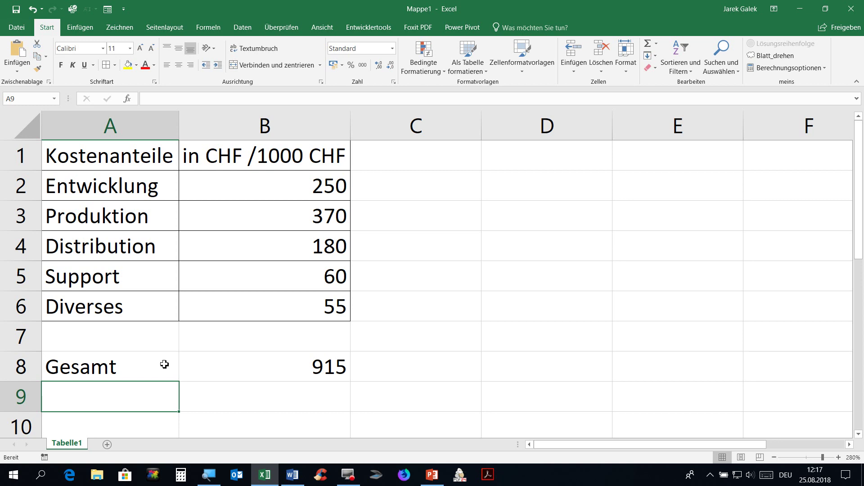
Enter a conditional label in cell A9 that returns "Gewinn" if B8 is below 1000 and "Bilanz" otherwise, using WENN.
text(=wen)
key(Tab)
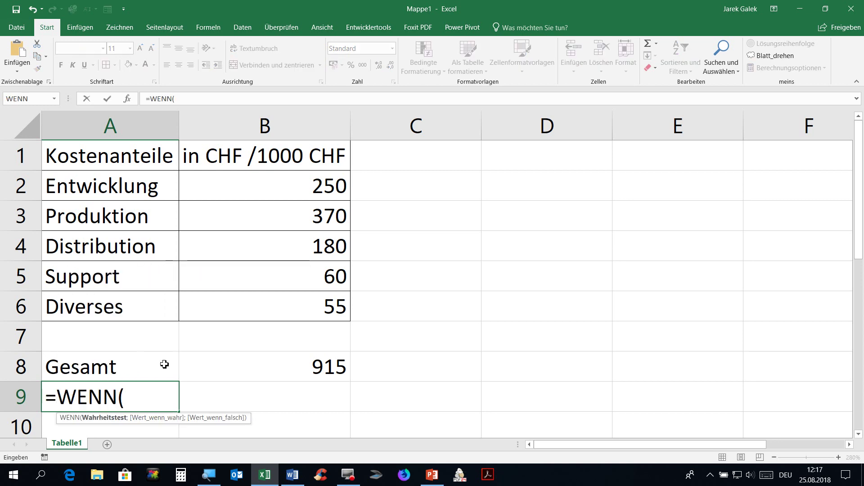
click(199, 360)
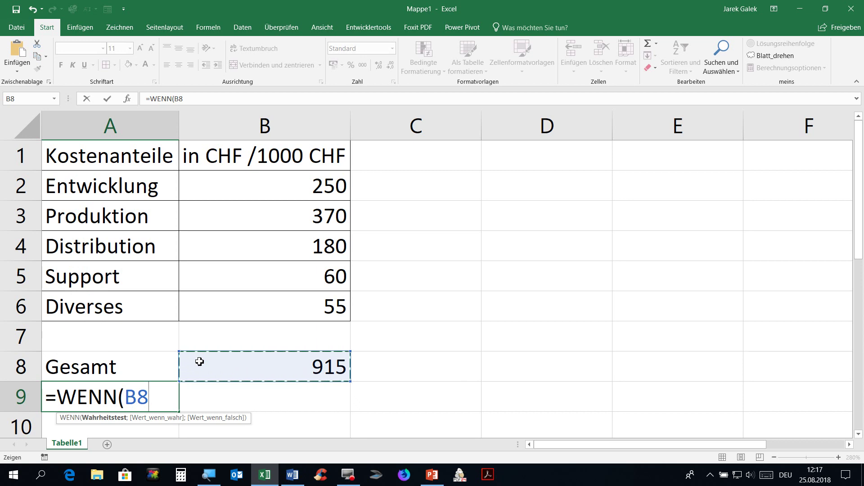
text(<)
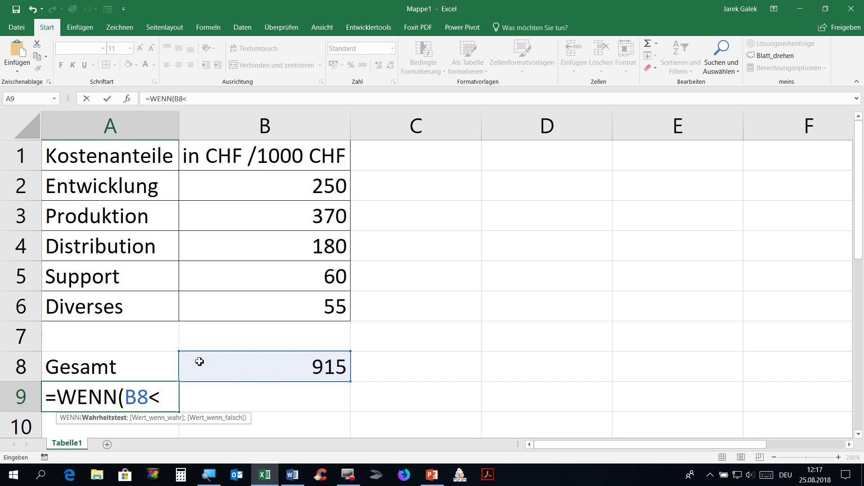
text(1000;)
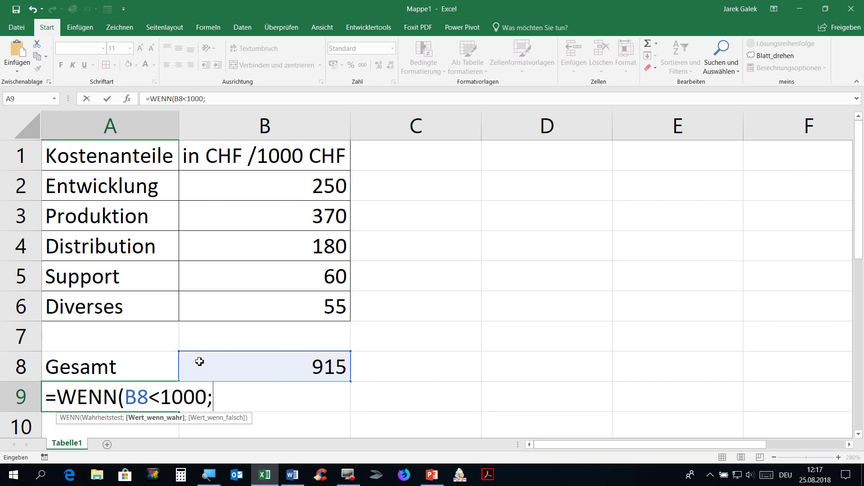
text("Gewi)
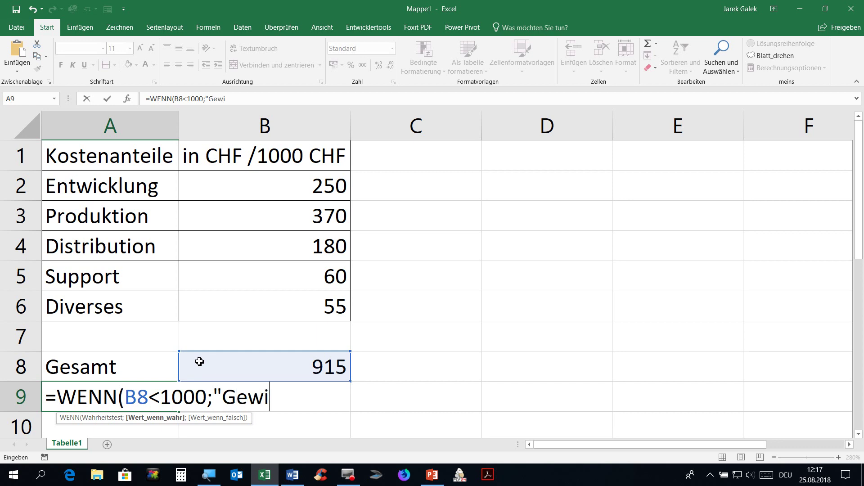
text(nn";)
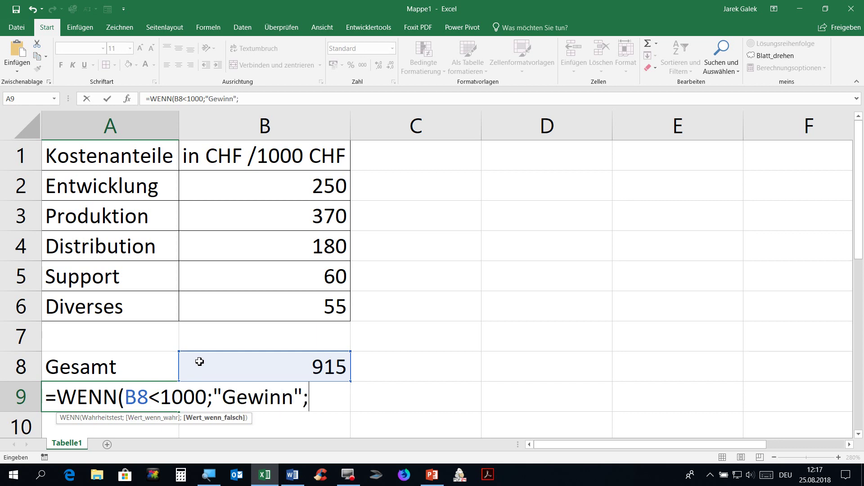
text("Ver)
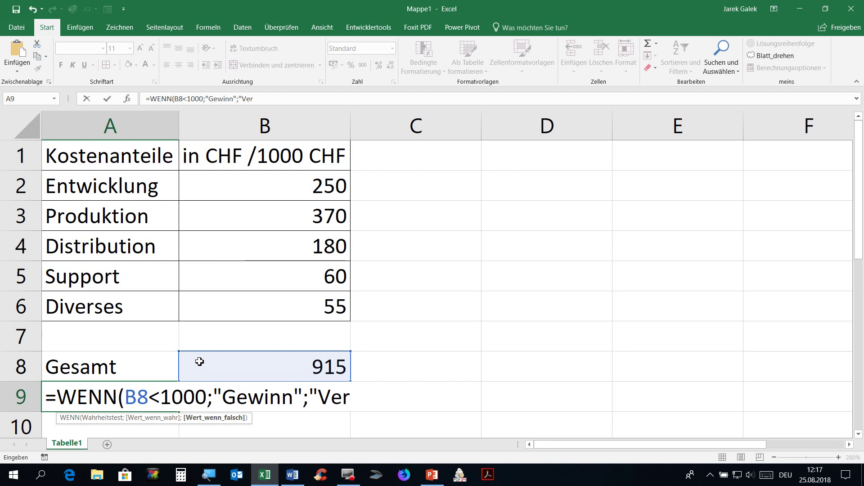
key(BackSpace)
key(BackSpace)
key(BackSpace)
text(Bilanz)
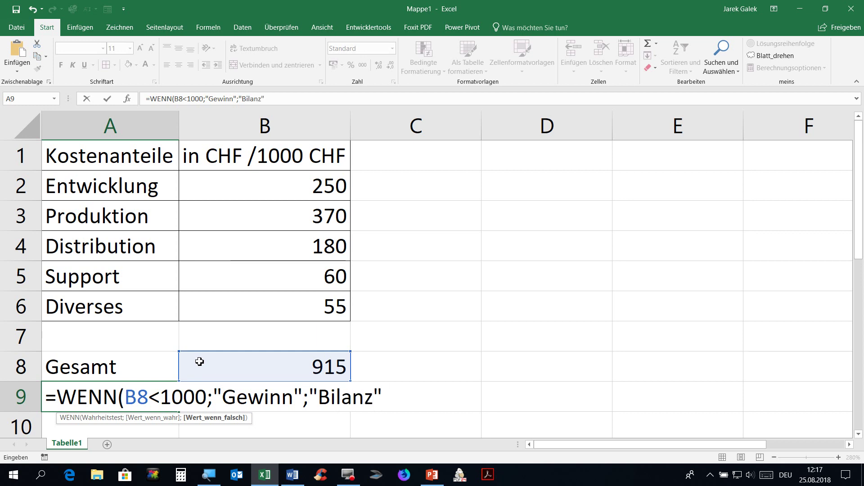
text(")
key(Return)
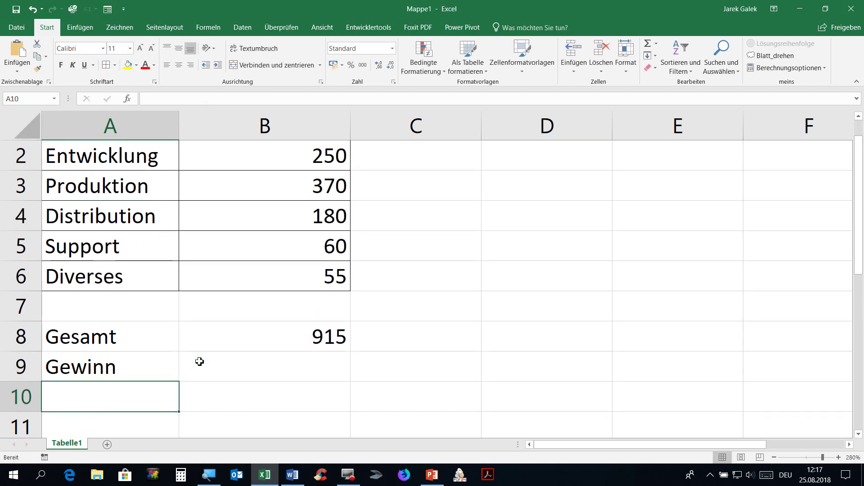
Calculate the profit in cell B9 with the formula =1000-B8.
key(Up)
click(200, 361)
text(=)
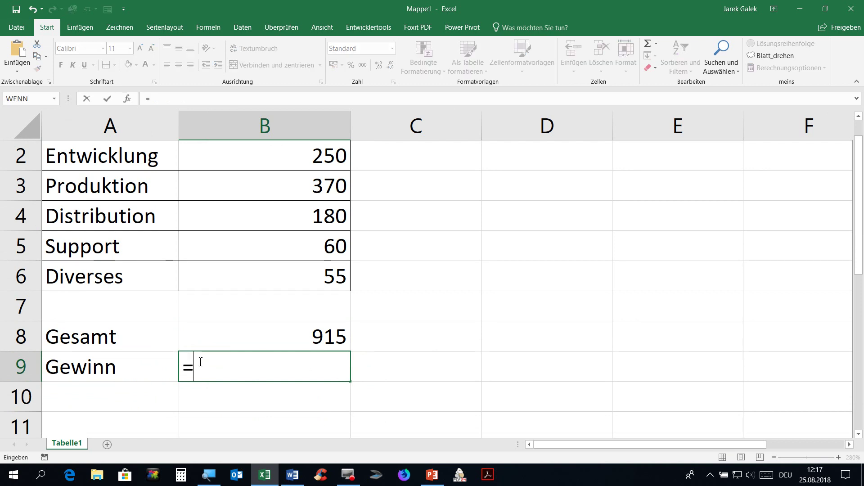
scroll(265, 358, up, 1)
text(1000-)
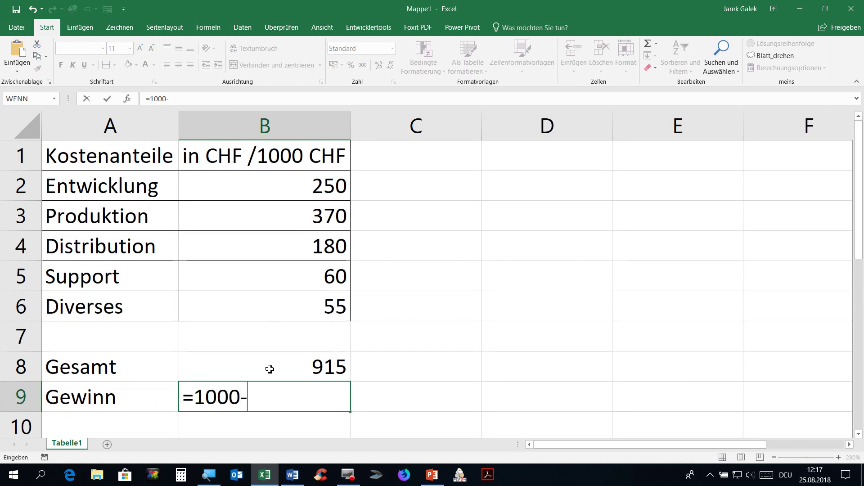
click(279, 363)
key(Return)
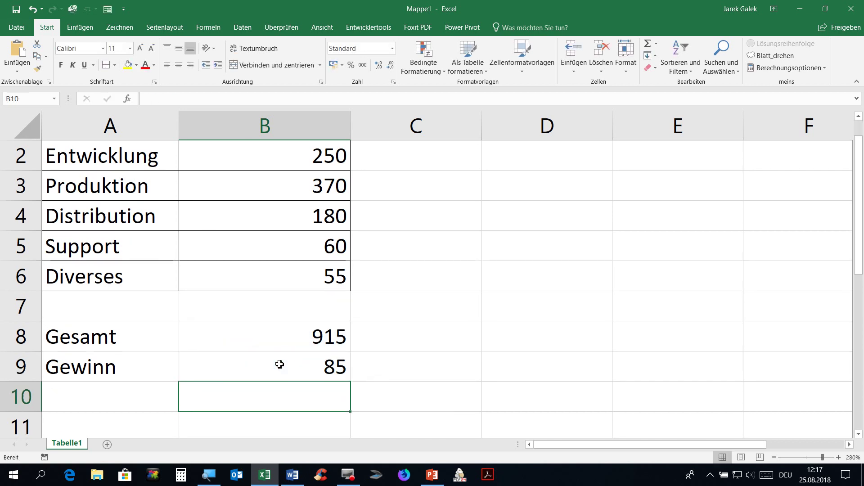
Apply the thousands-separator number format (Buchhaltung) to the amounts in cells B2 to B9.
click(280, 362)
scroll(229, 342, up, 1)
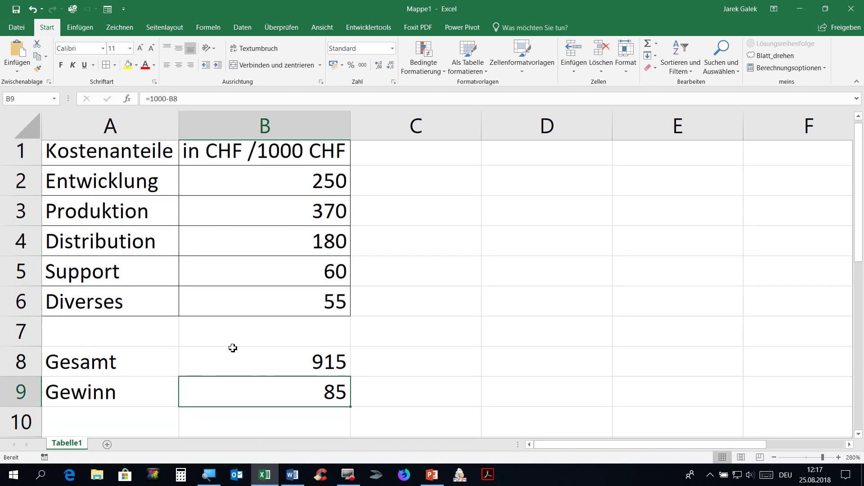
drag(288, 187, 295, 386)
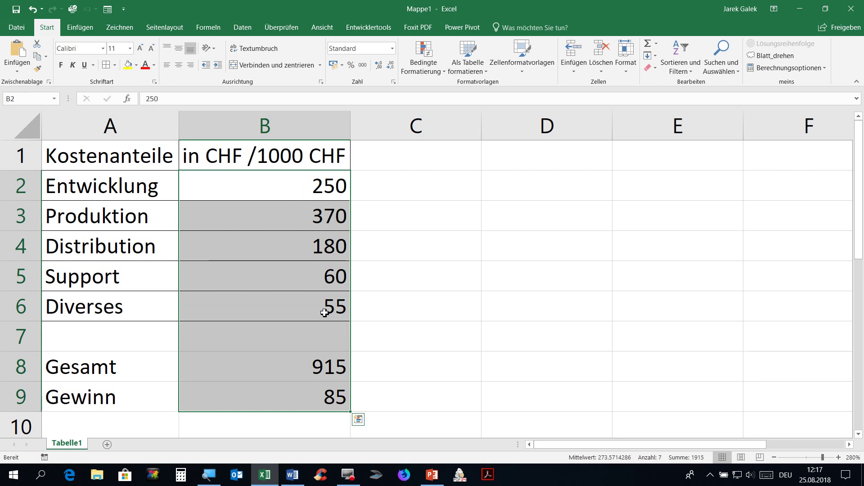
click(362, 64)
click(258, 239)
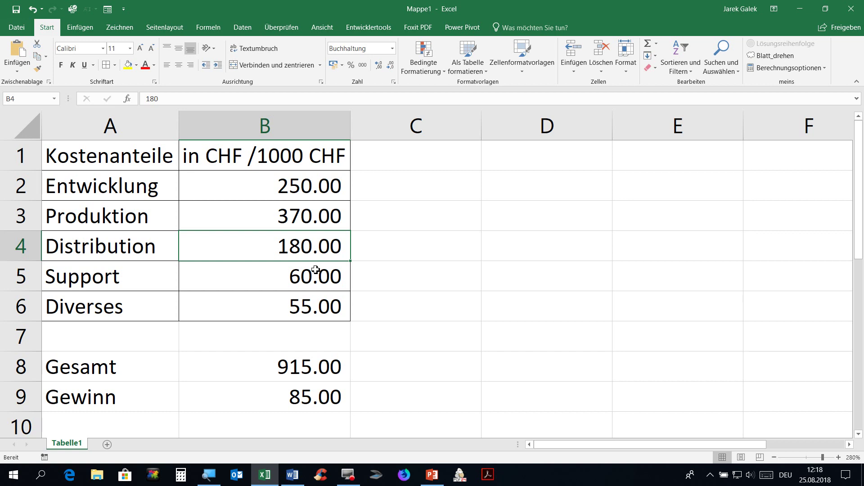
scroll(375, 257, up, 1)
scroll(374, 257, down, 1)
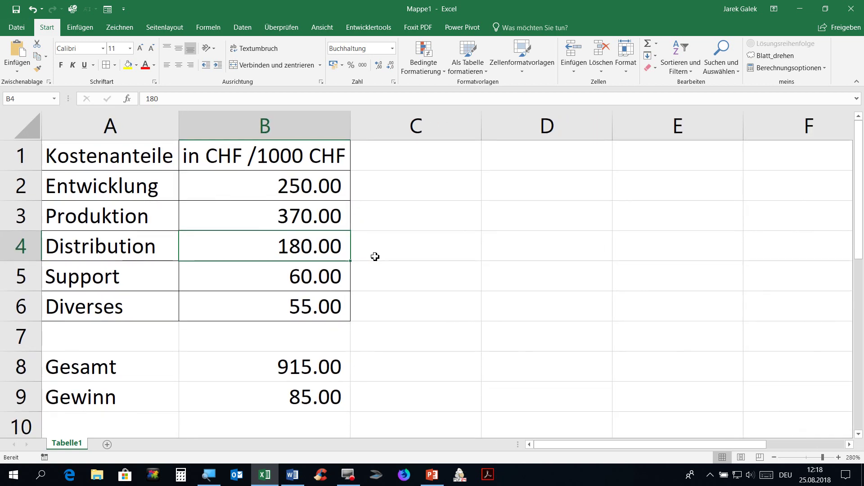
key(F2)
key(BackSpace)
key(BackSpace)
key(BackSpace)
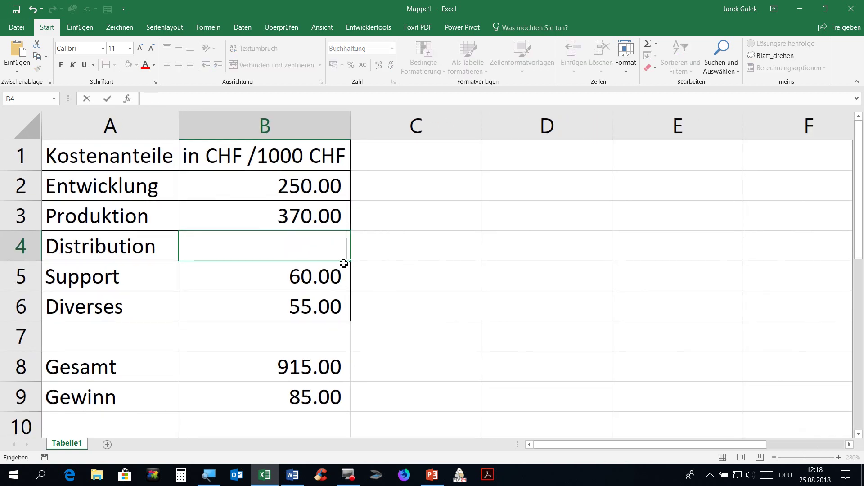
key(Escape)
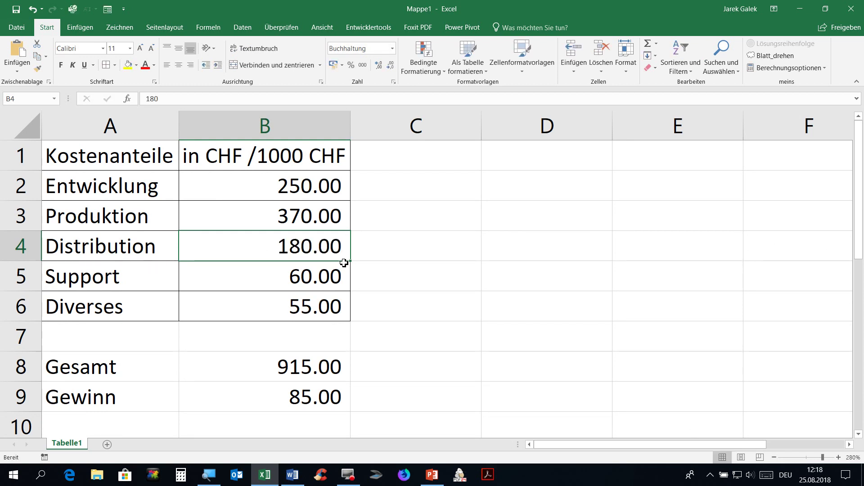
Save the workbook as Kosten in the FHS folder on the desktop.
key(F12)
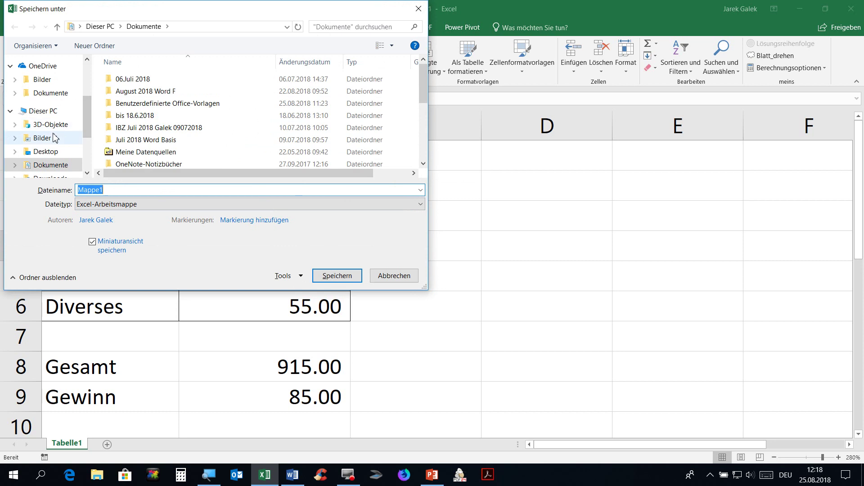
click(49, 152)
double_click(119, 79)
click(147, 191)
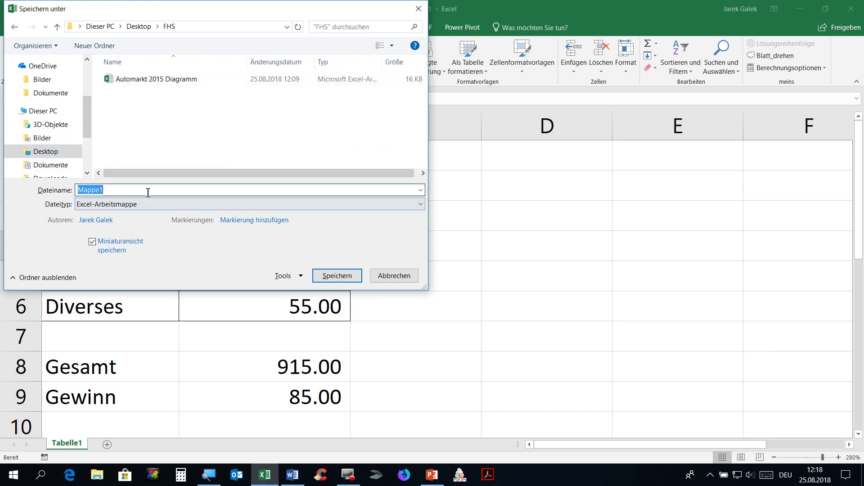
text(Kosten)
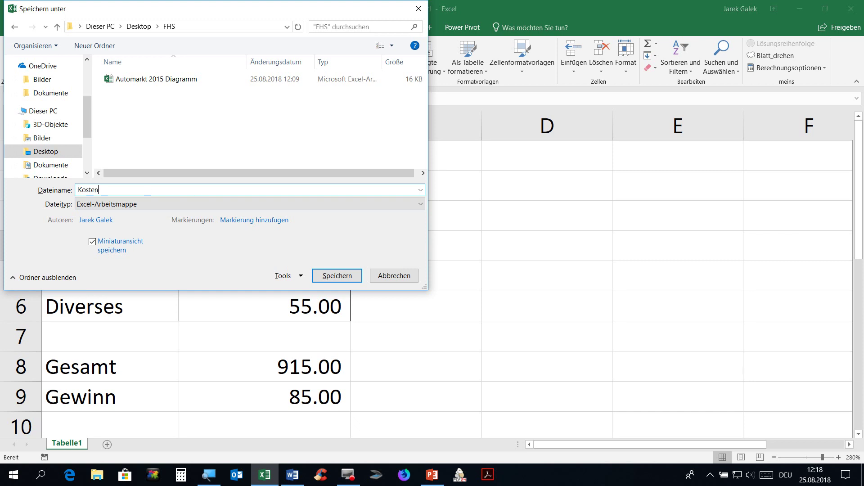
key(Return)
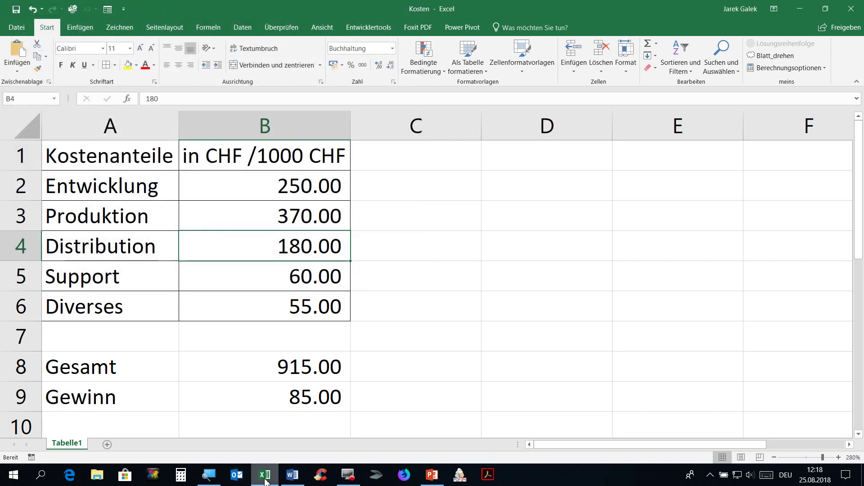
Switch to the Word report and add the line "Kosten in der Autobranche" directly below the pie chart, followed by a new paragraph.
click(290, 476)
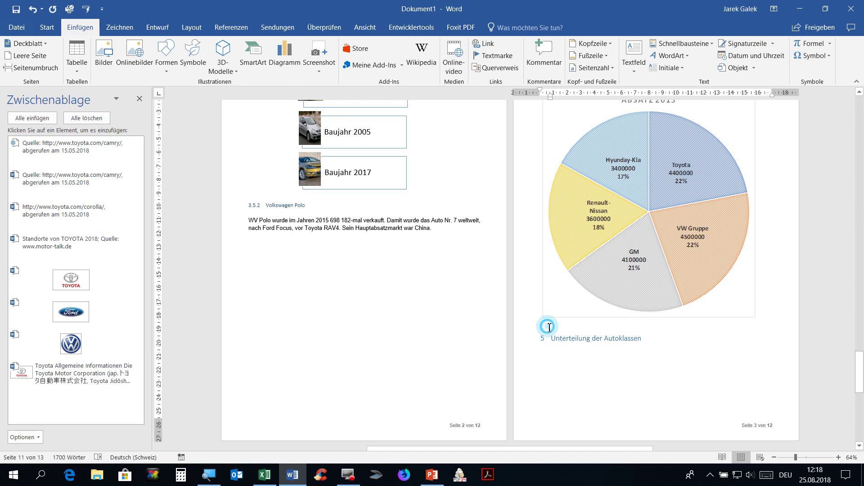
click(572, 325)
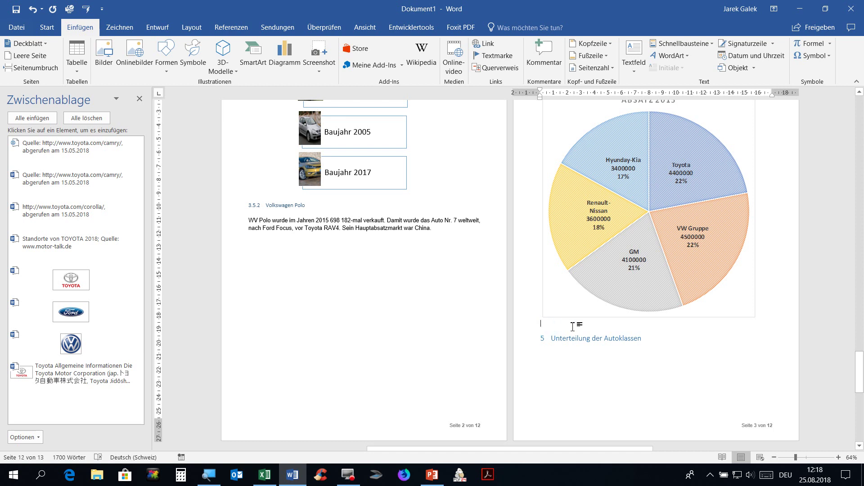
text(osten in der Autobranche)
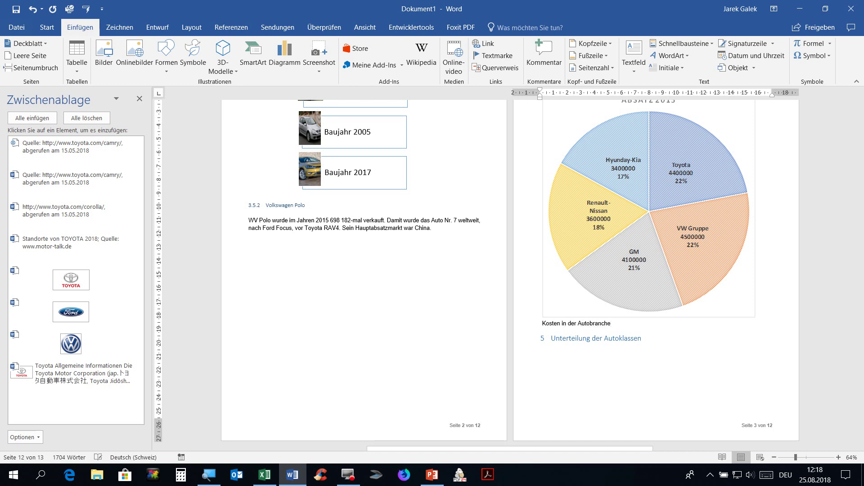
key(Return)
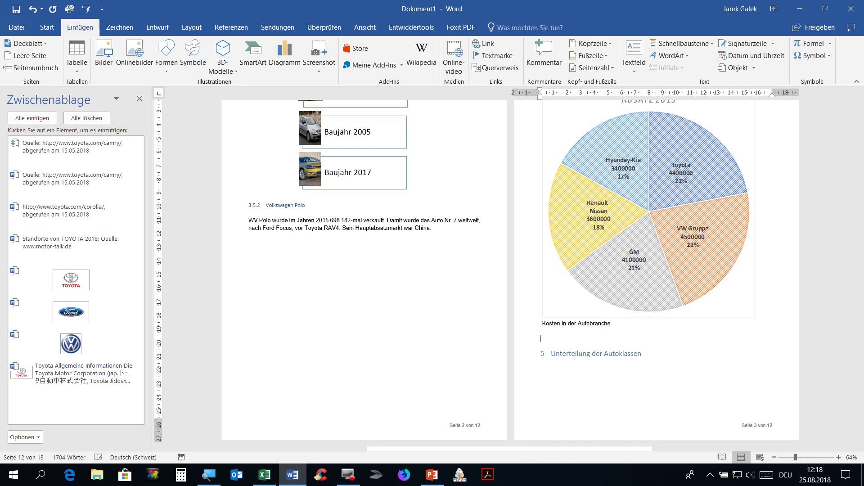
Format the line "Kosten in der Autobranche" with the numbered level 1 heading style (Überschrift).
click(522, 324)
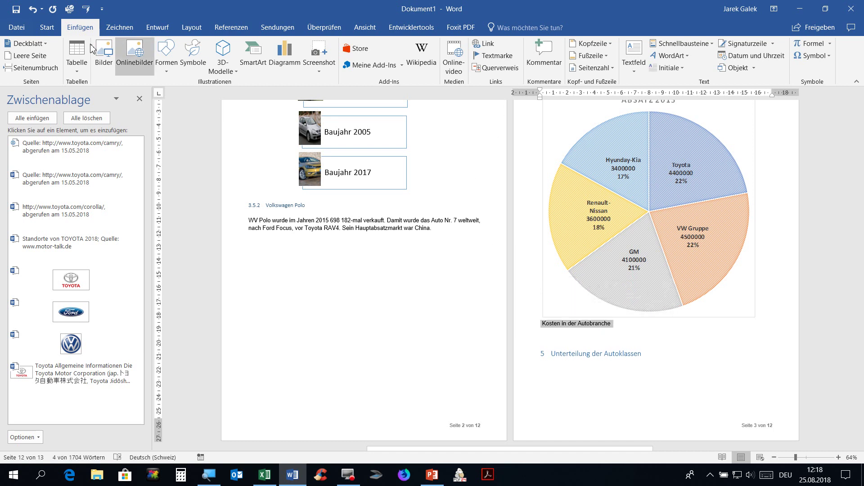
click(47, 27)
click(459, 65)
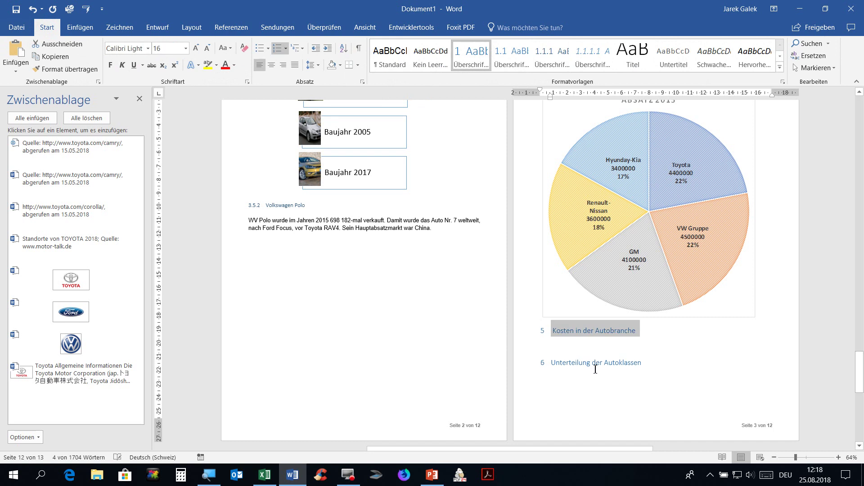
click(555, 334)
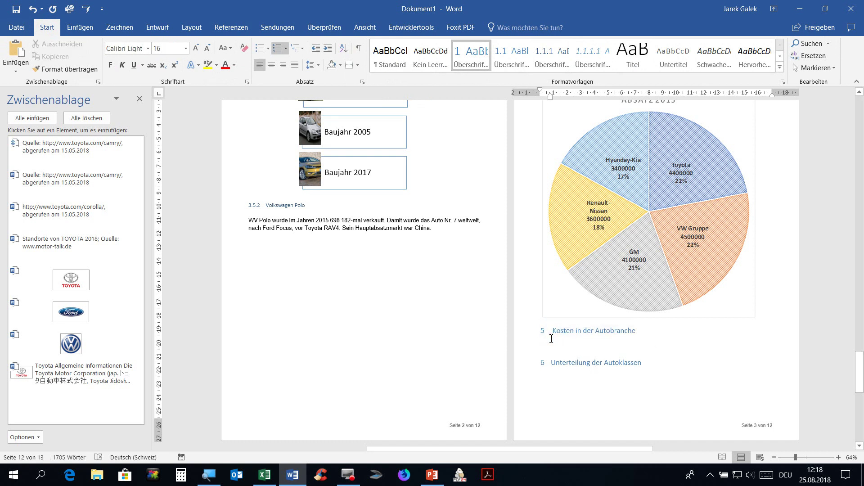
Insert an empty Standard-style paragraph above the heading "Kosten in der Autobranche" and place the cursor in the line below that heading.
key(Return)
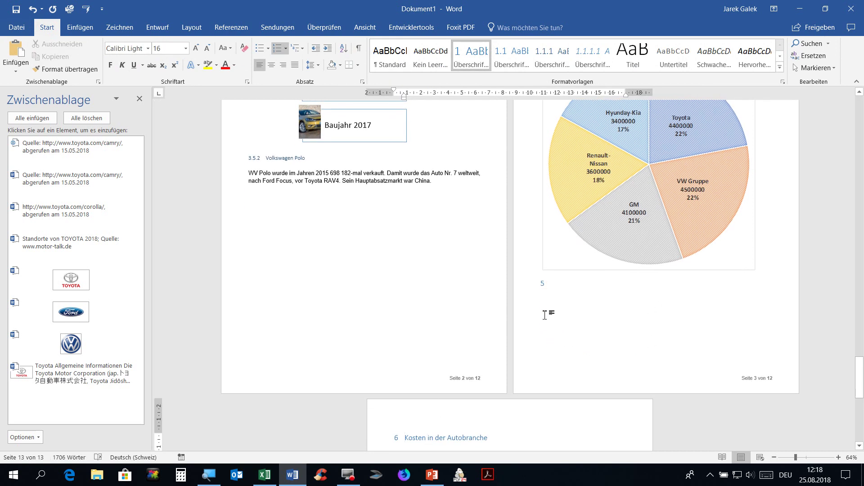
click(551, 284)
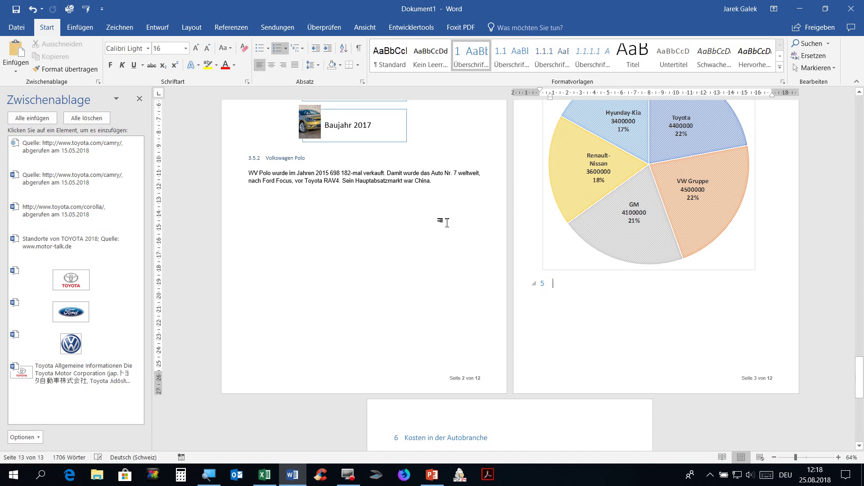
click(388, 56)
scroll(486, 412, down, 1)
scroll(486, 412, down, 1)
click(403, 400)
key(Return)
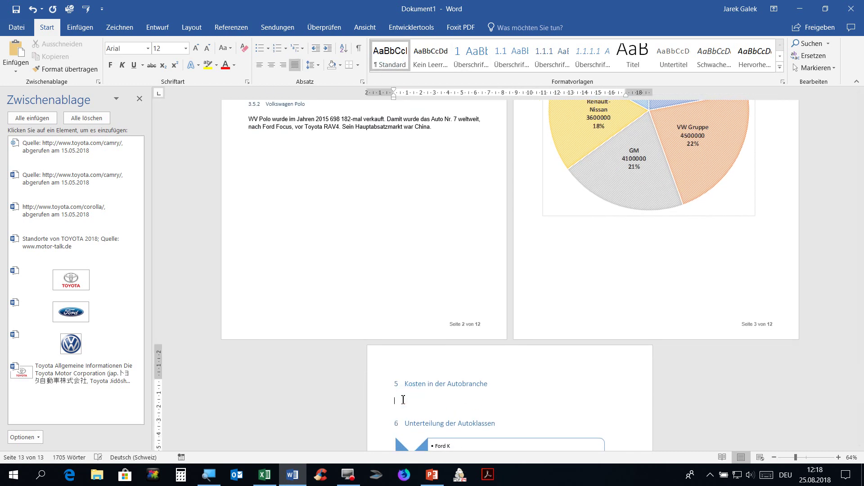
Copy the cost table A1:B9 from the Excel workbook and paste it into Word below the heading "Kosten in der Autobranche".
click(261, 477)
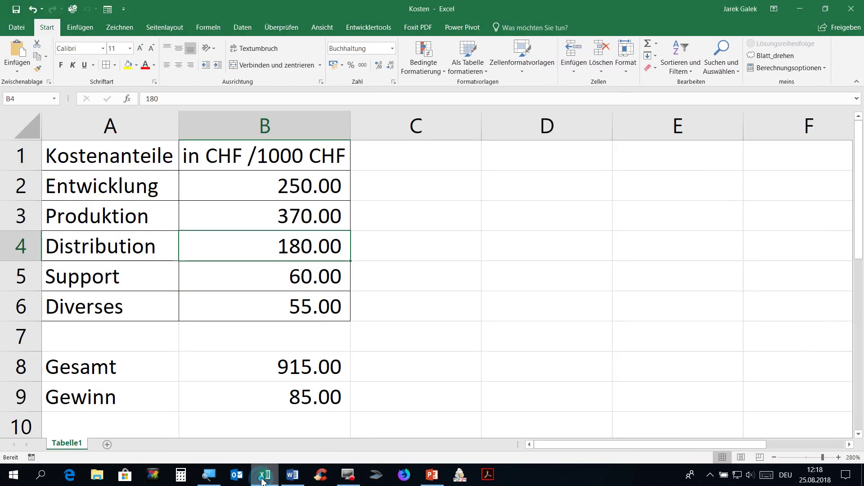
click(376, 402)
click(658, 375)
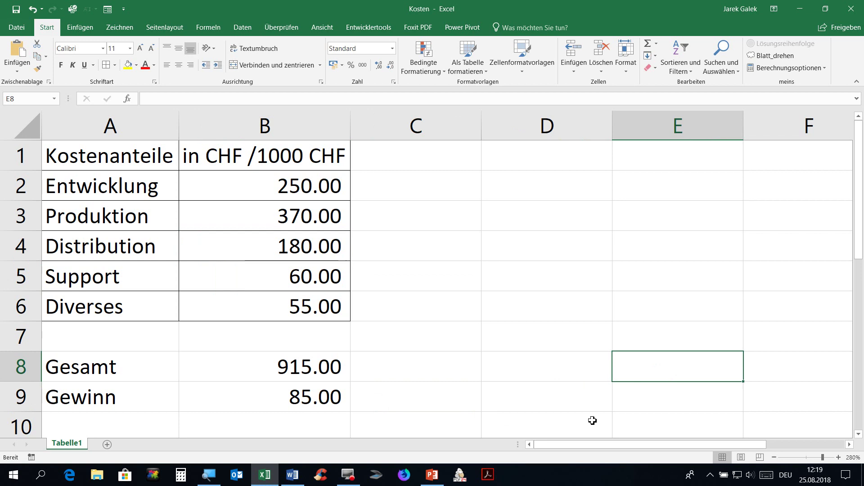
click(320, 402)
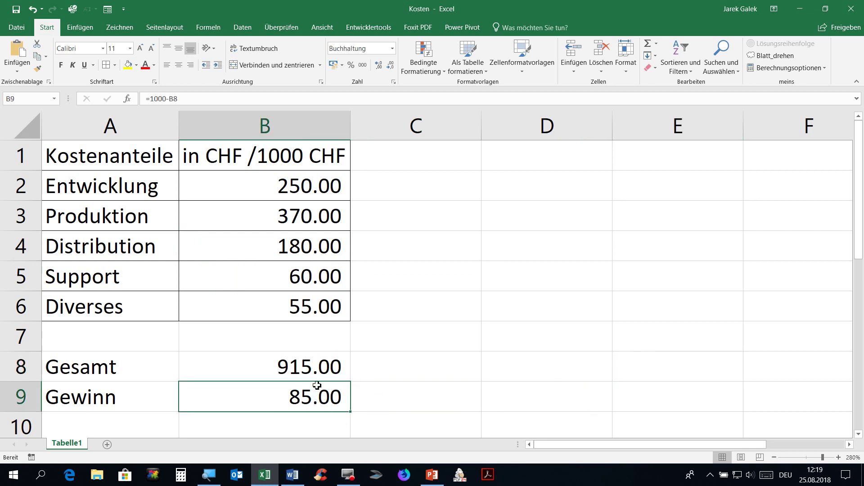
drag(324, 396, 116, 146)
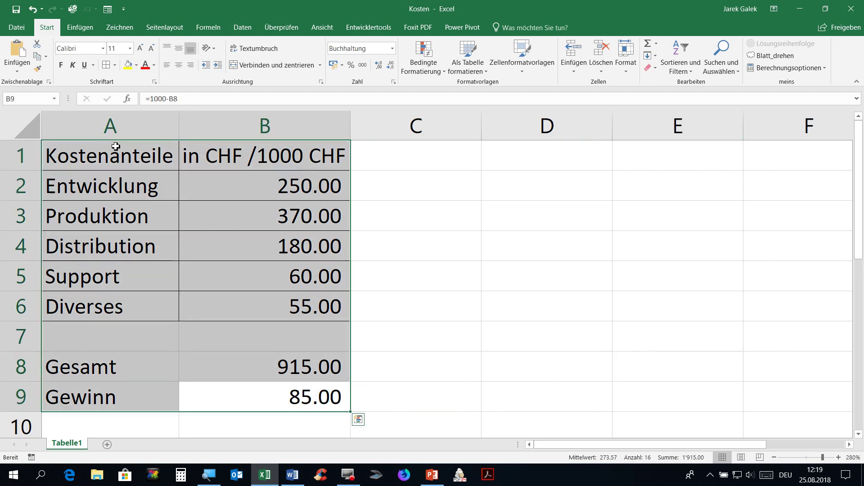
key(ctrl+c)
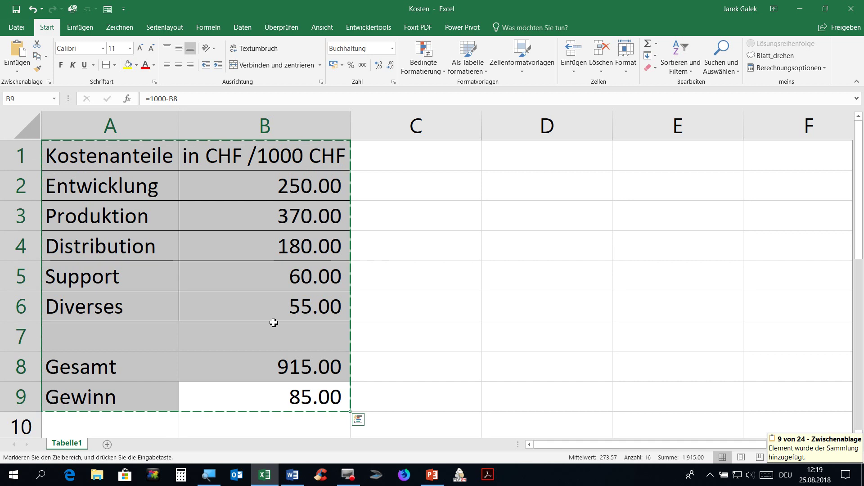
click(292, 475)
key(ctrl+v)
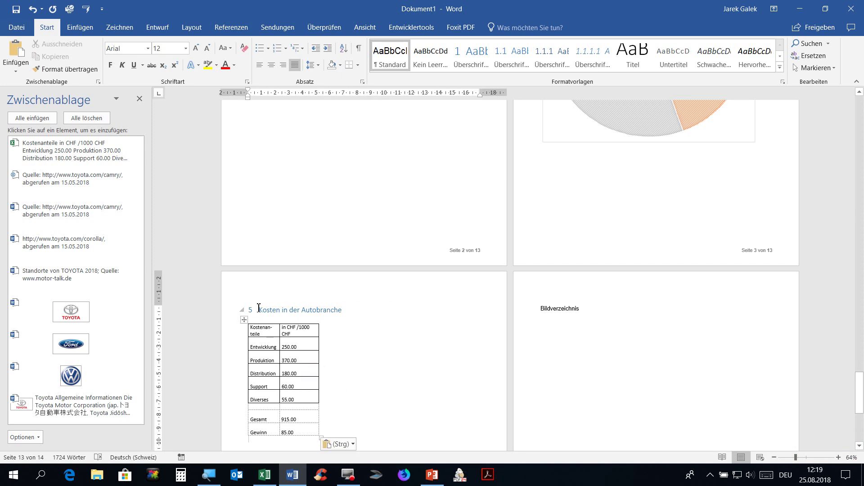
Delete the pasted cost table completely, including its empty grid.
click(245, 320)
key(Delete)
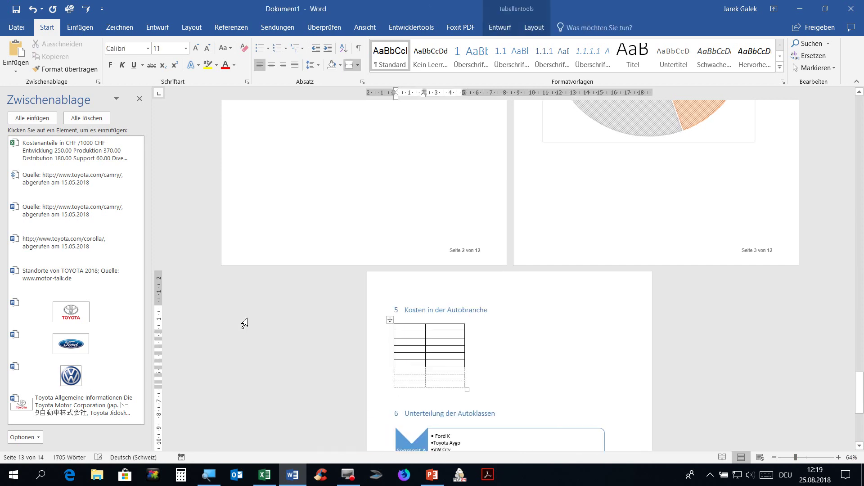
click(390, 321)
key(BackSpace)
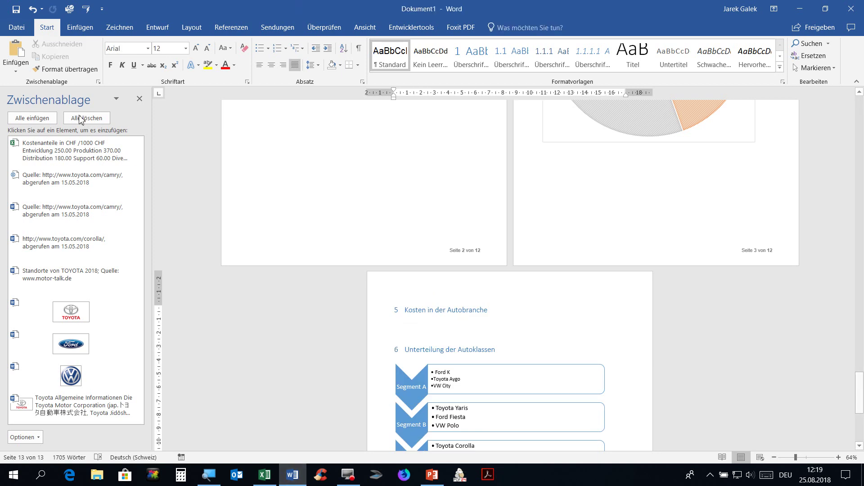
Try to insert a screen clipping (Bildschirmausschnitt) of the Excel cost table below the heading "Kosten in der Autobranche".
click(80, 31)
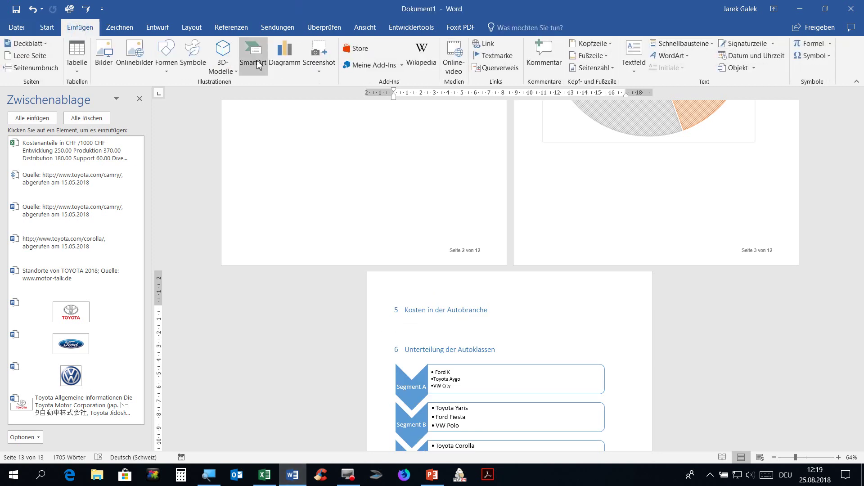
click(319, 63)
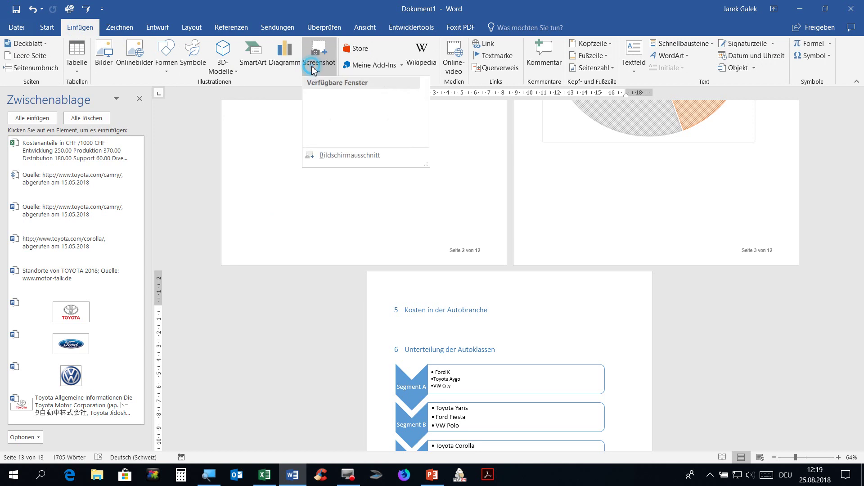
click(350, 155)
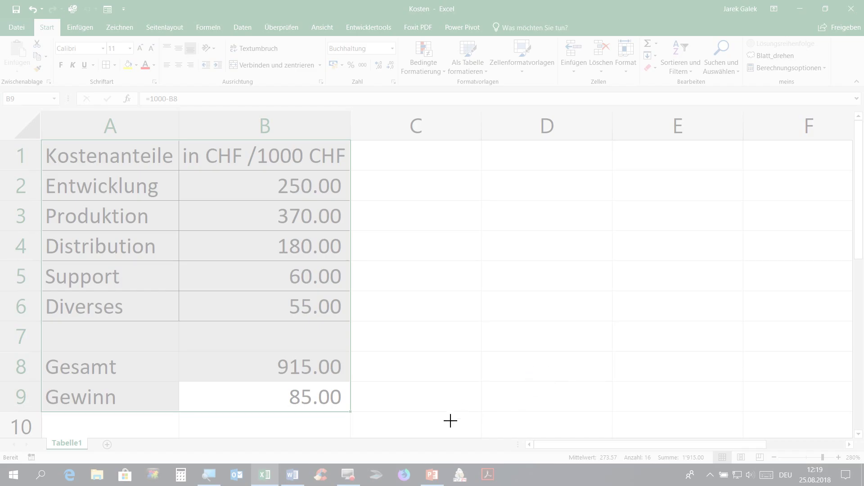
drag(93, 140, 328, 210)
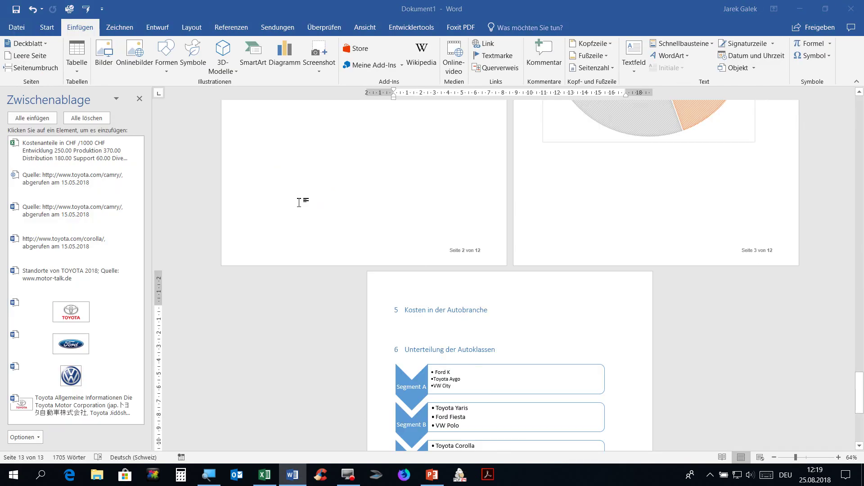
Deselect the cost table in Excel, then insert a screen clipping (Bildschirmausschnitt) of cells A1 to B9 below the Word heading "Kosten in der Autobranche".
click(264, 474)
click(436, 327)
click(558, 348)
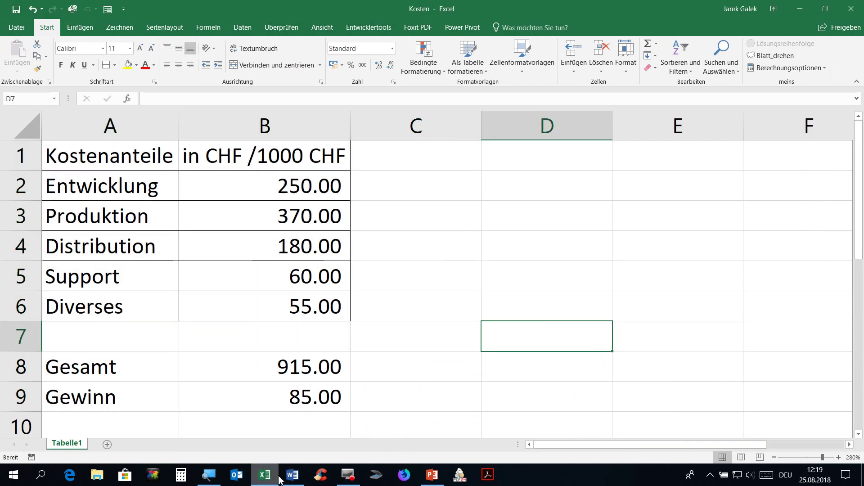
click(282, 426)
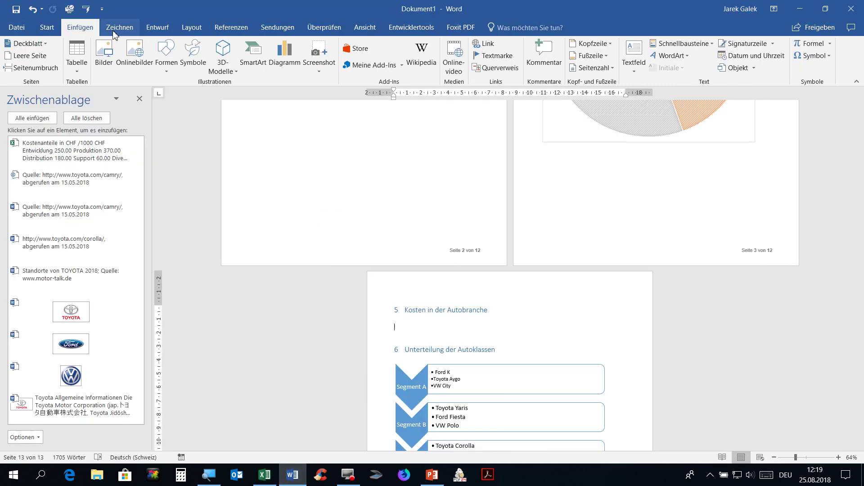
click(325, 71)
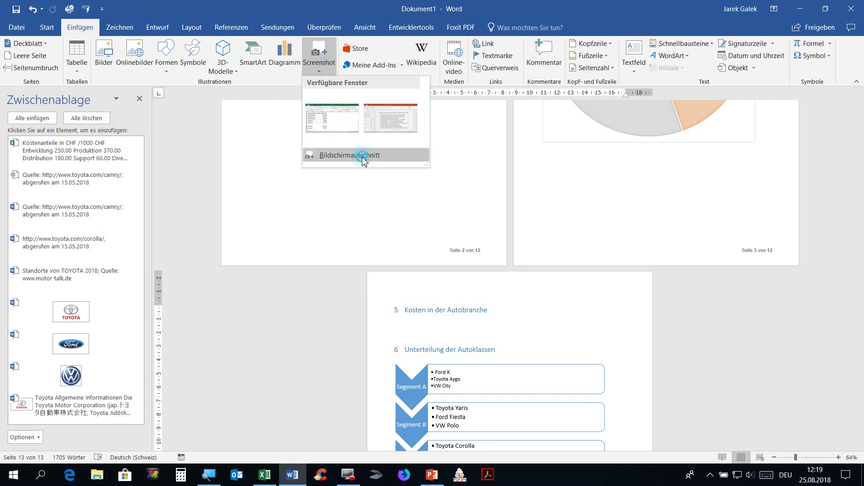
click(363, 155)
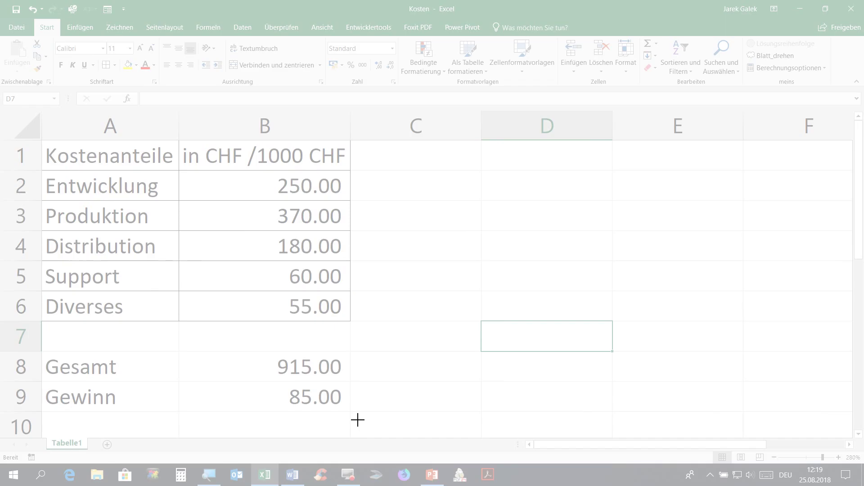
drag(356, 418, 39, 140)
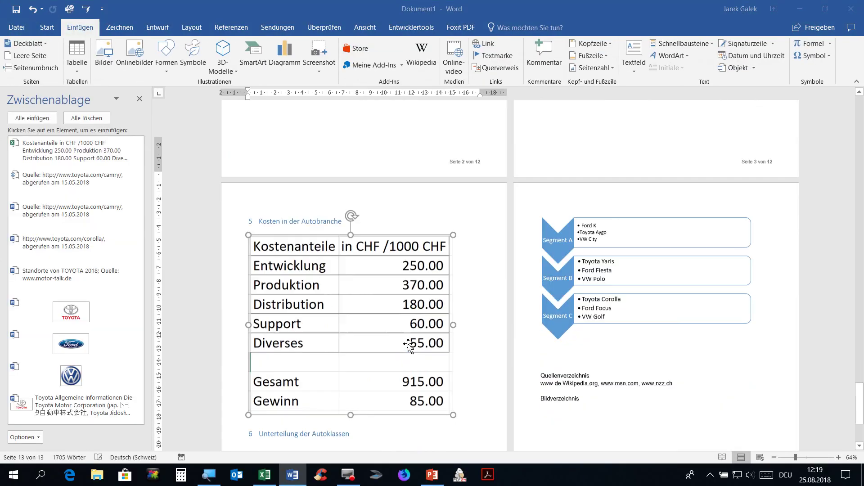
click(477, 362)
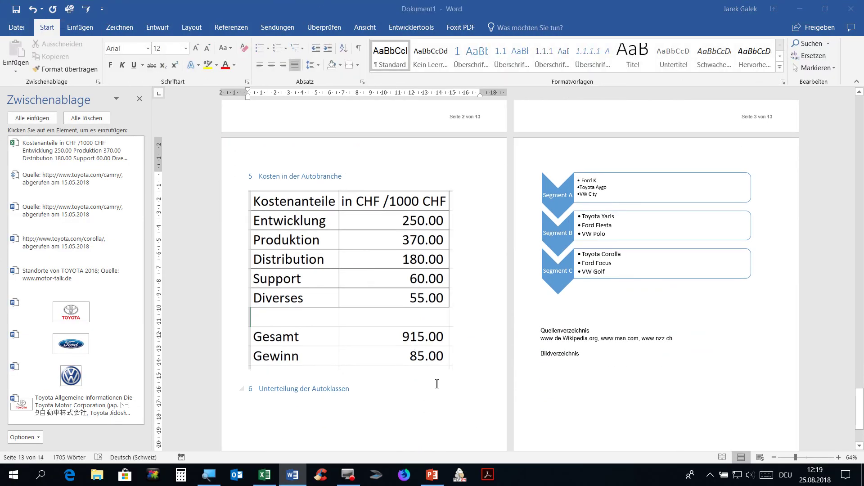